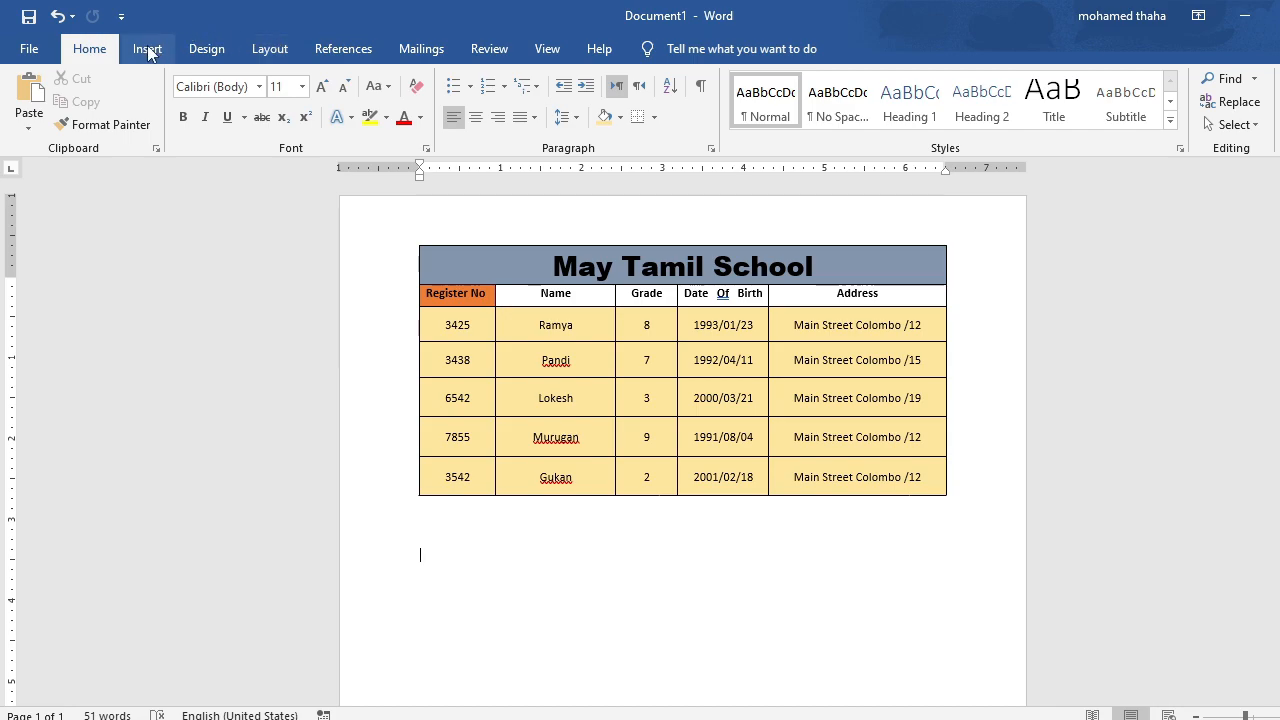
Insert a table of five columns and seven rows below the school table and stretch it wider and taller.
left_click(148, 50)
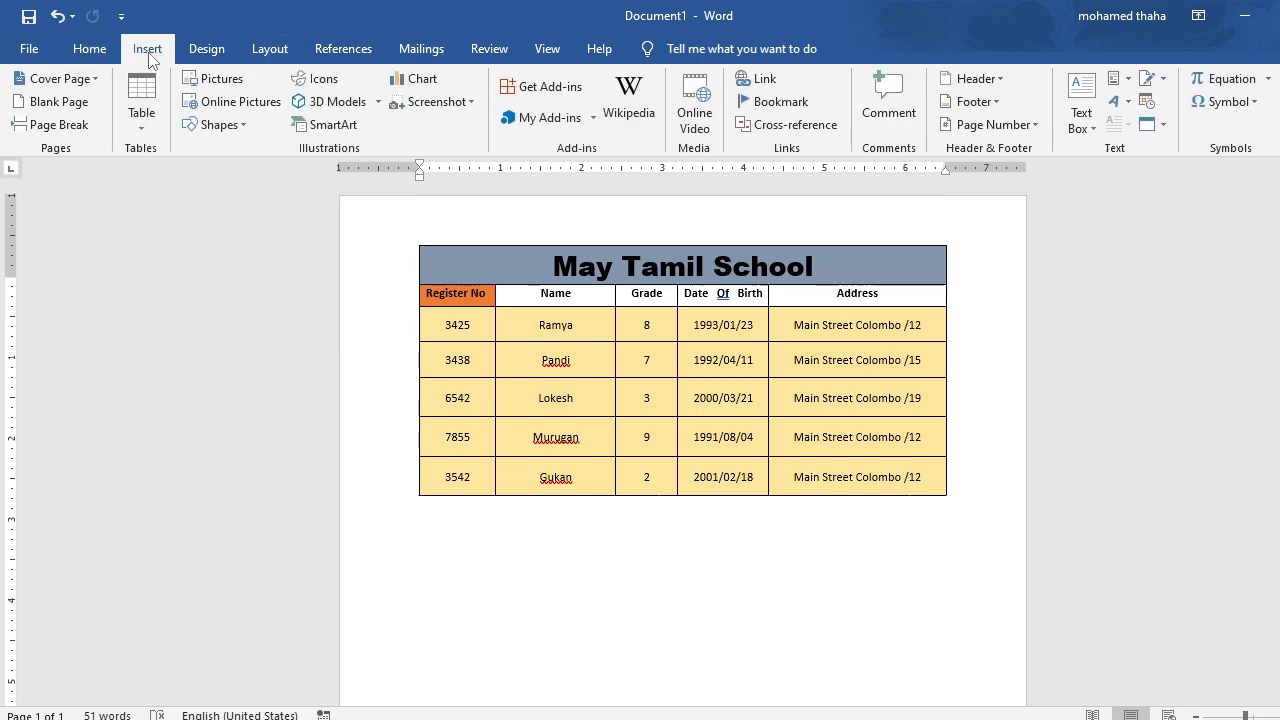
left_click(141, 133)
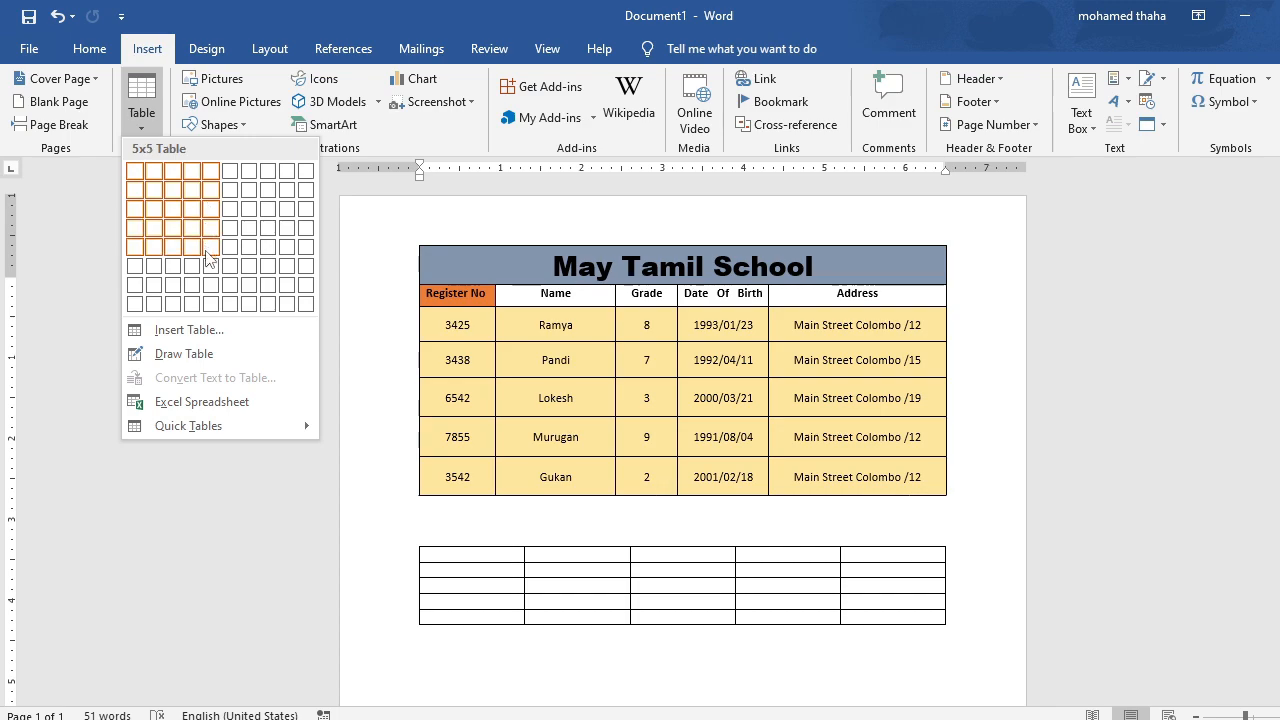
left_click(206, 286)
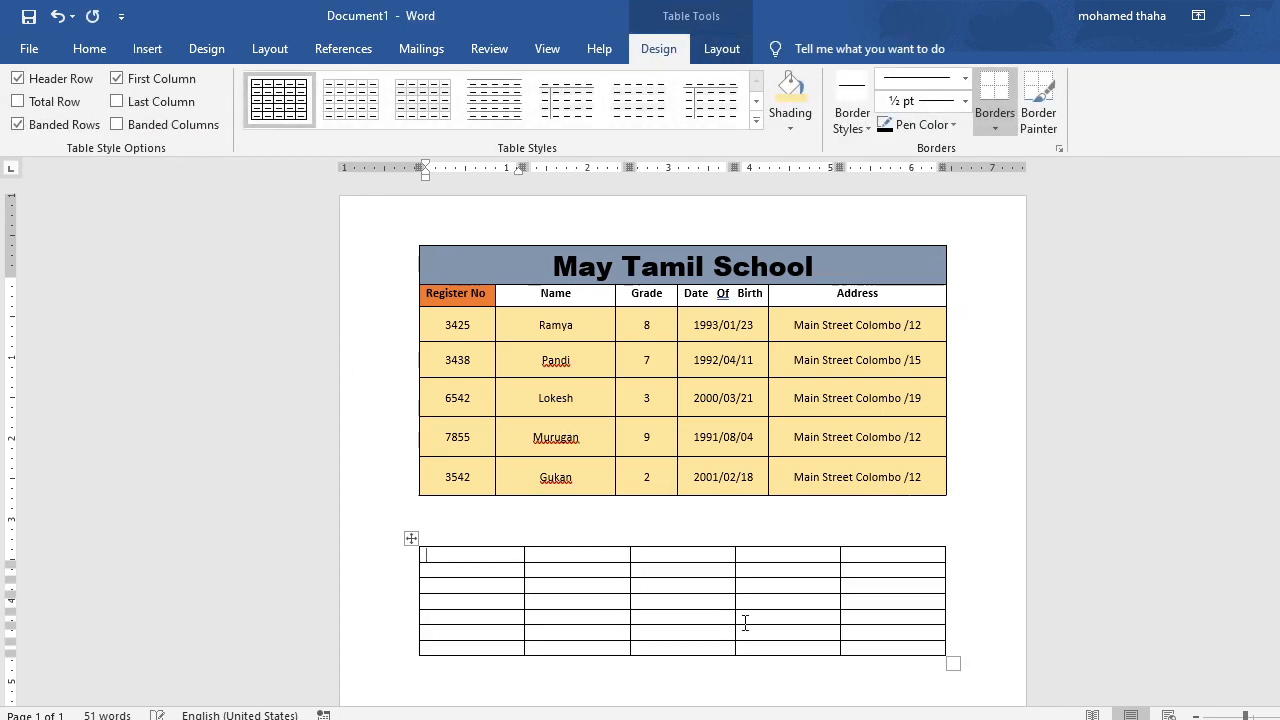
scroll(1000, 575, "down", 2)
left_click_drag(953, 586, 979, 648)
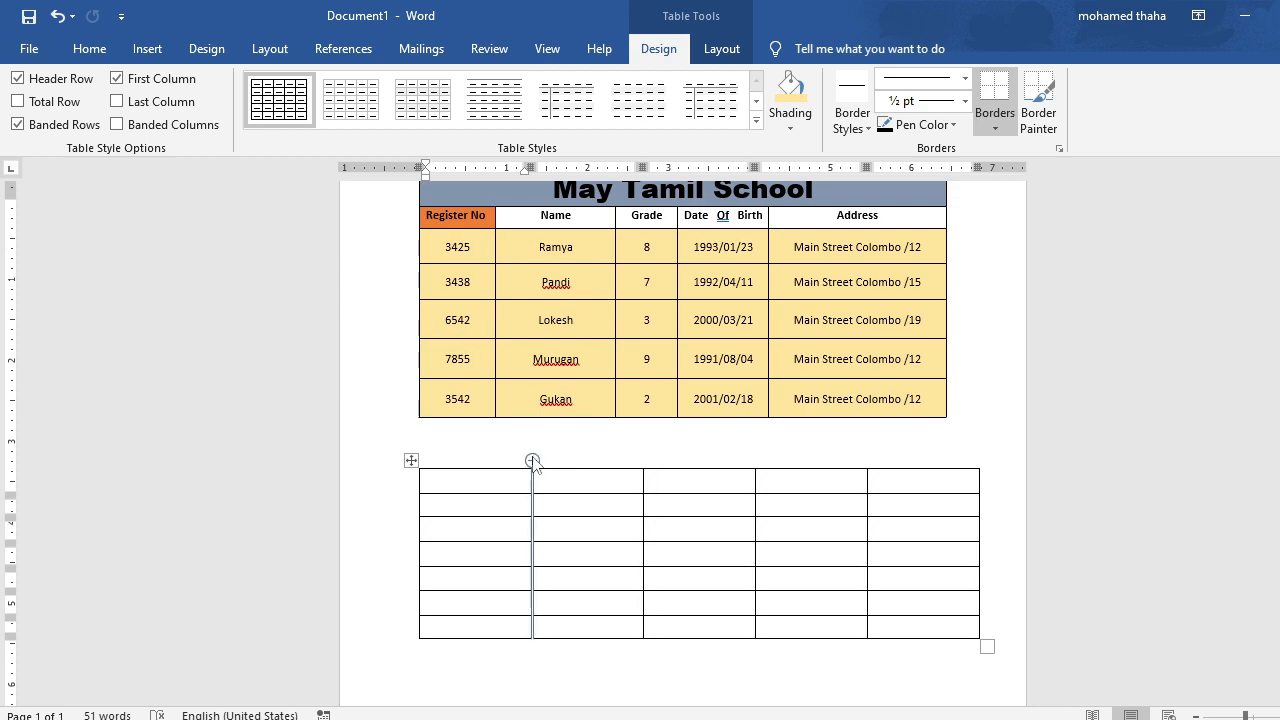
Delete the blank table and insert a new one through the Insert Table dialog with 5 columns and 7 rows.
left_click(409, 460)
key("BackSpace")
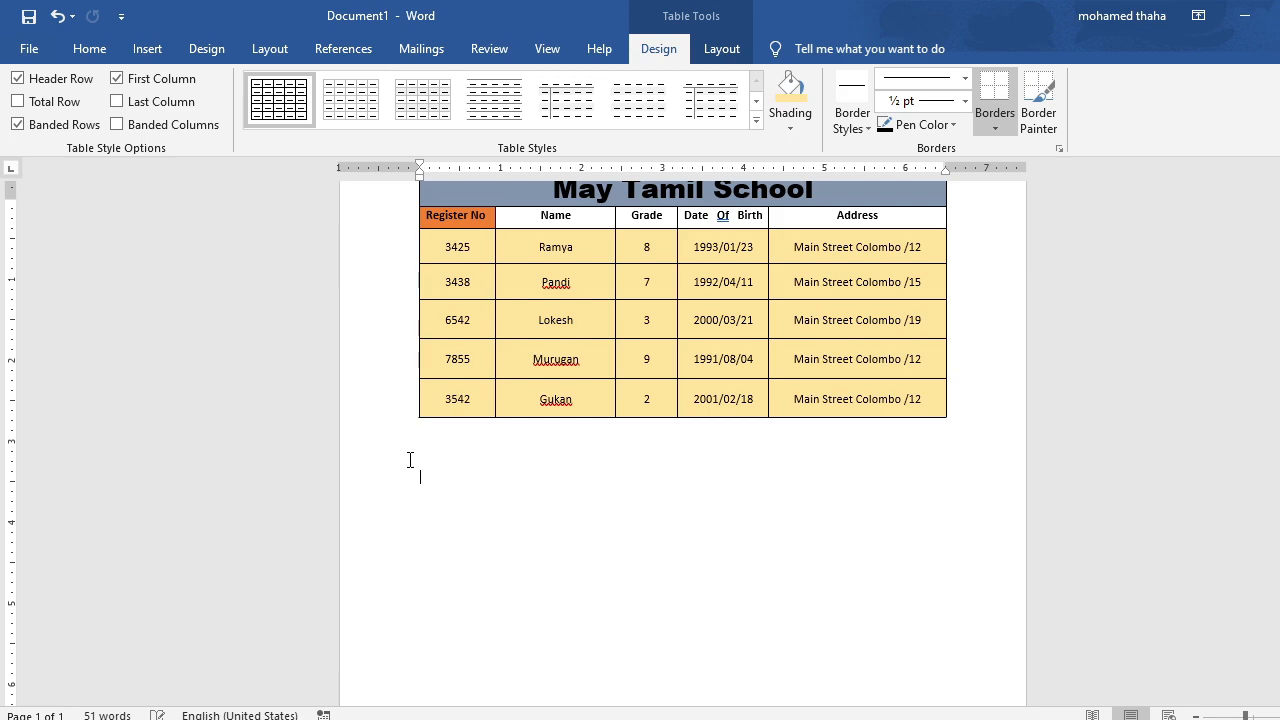
left_click(147, 49)
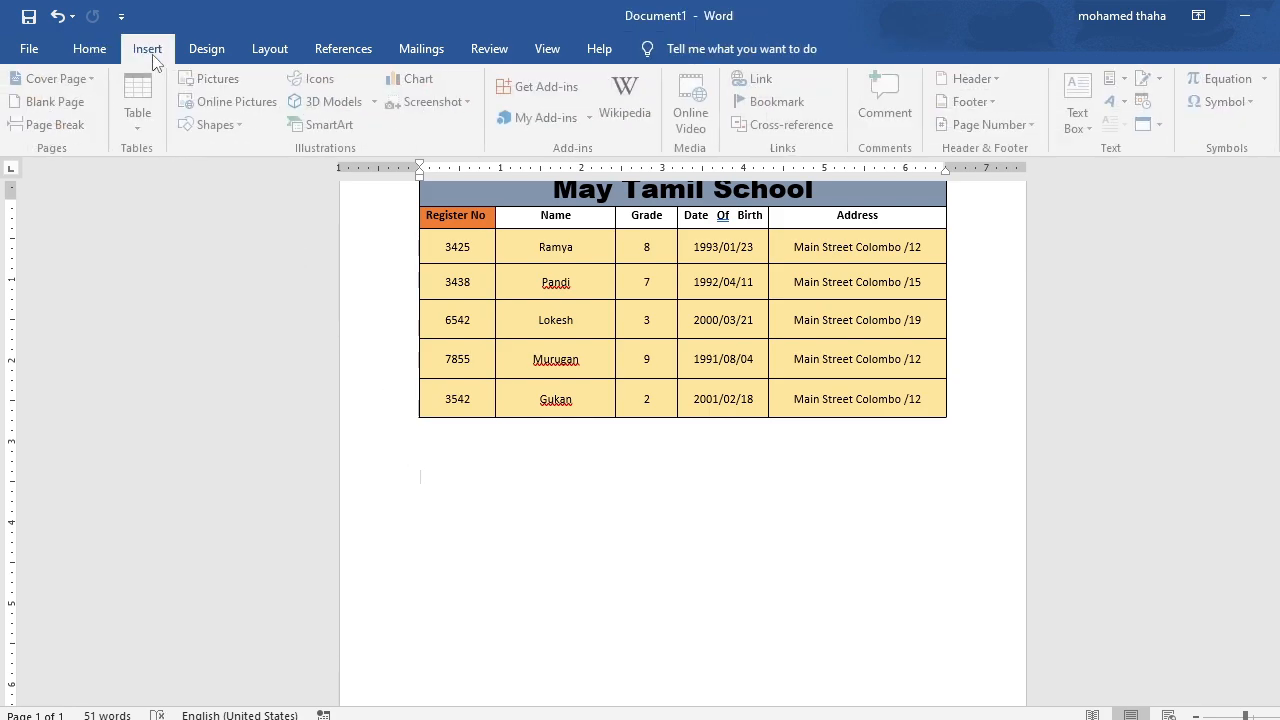
left_click(152, 110)
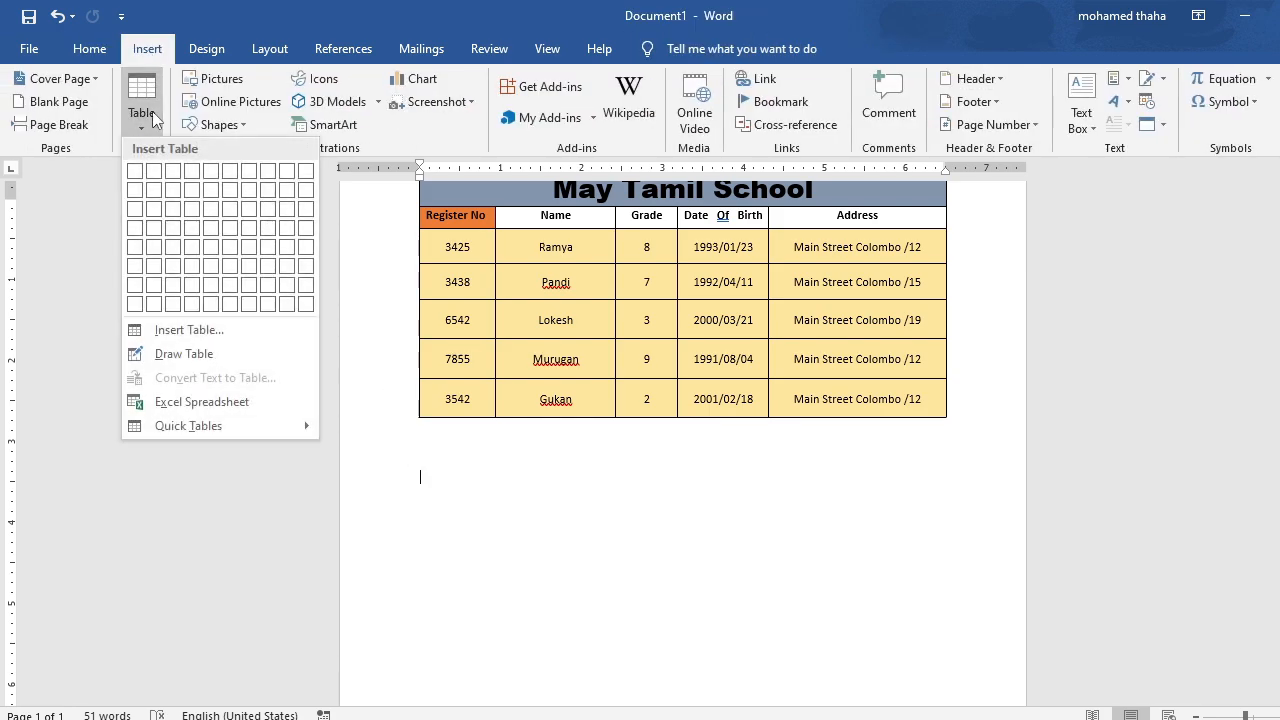
left_click(182, 332)
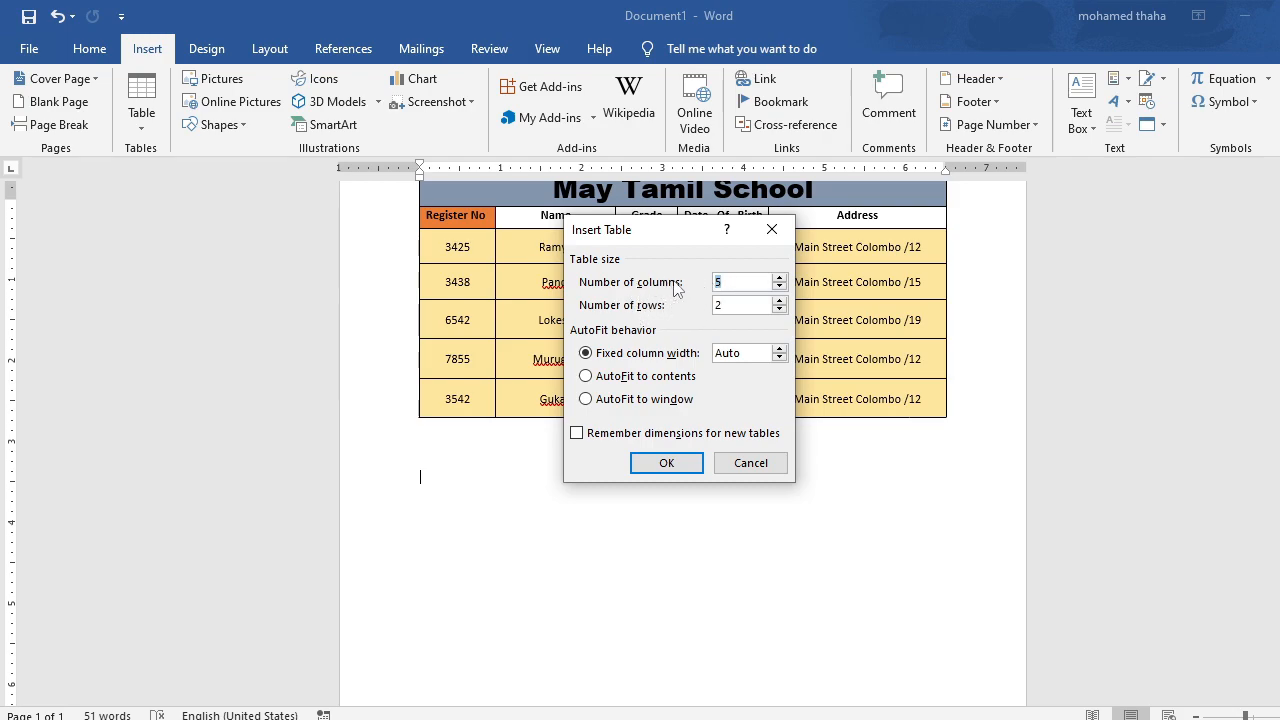
left_click(729, 283)
key("BackSpace")
type("7")
left_click(722, 305)
key("BackSpace")
type("5")
left_click(684, 459)
type("7")
left_click(670, 462)
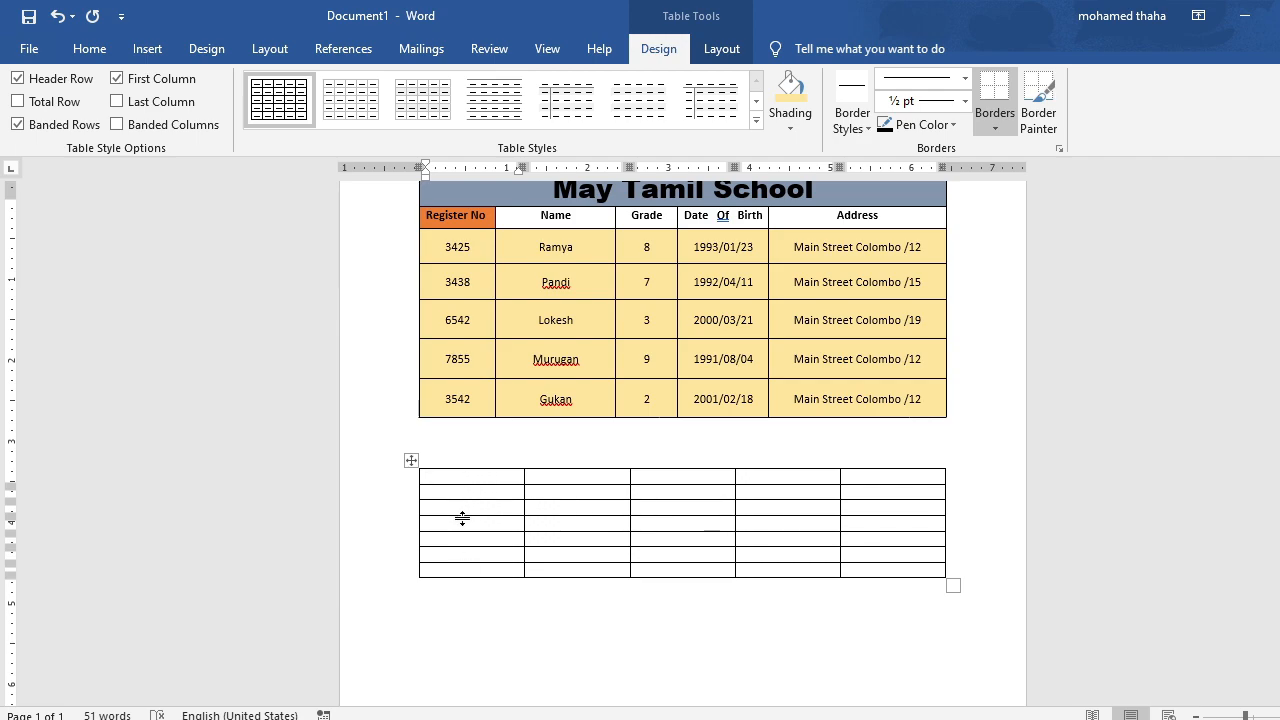
Stretch the new blank table wider and taller, and delete it.
left_click_drag(945, 578, 970, 652)
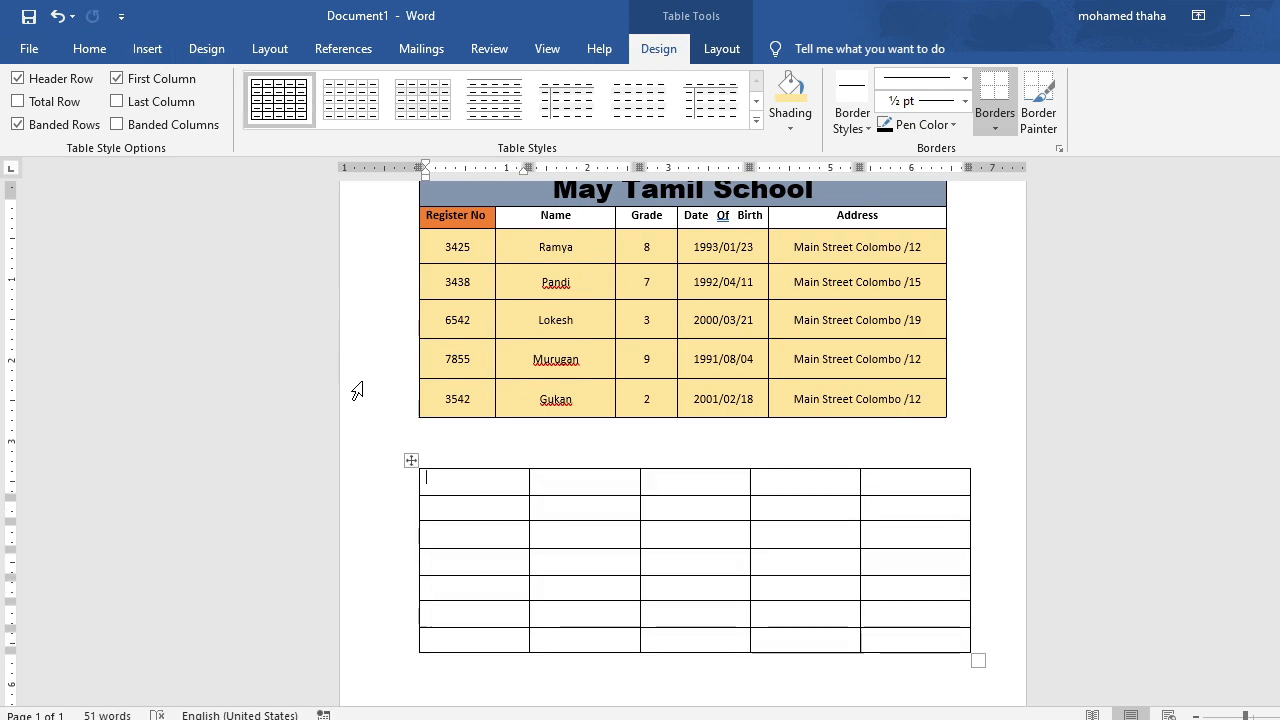
left_click(411, 460)
key("BackSpace")
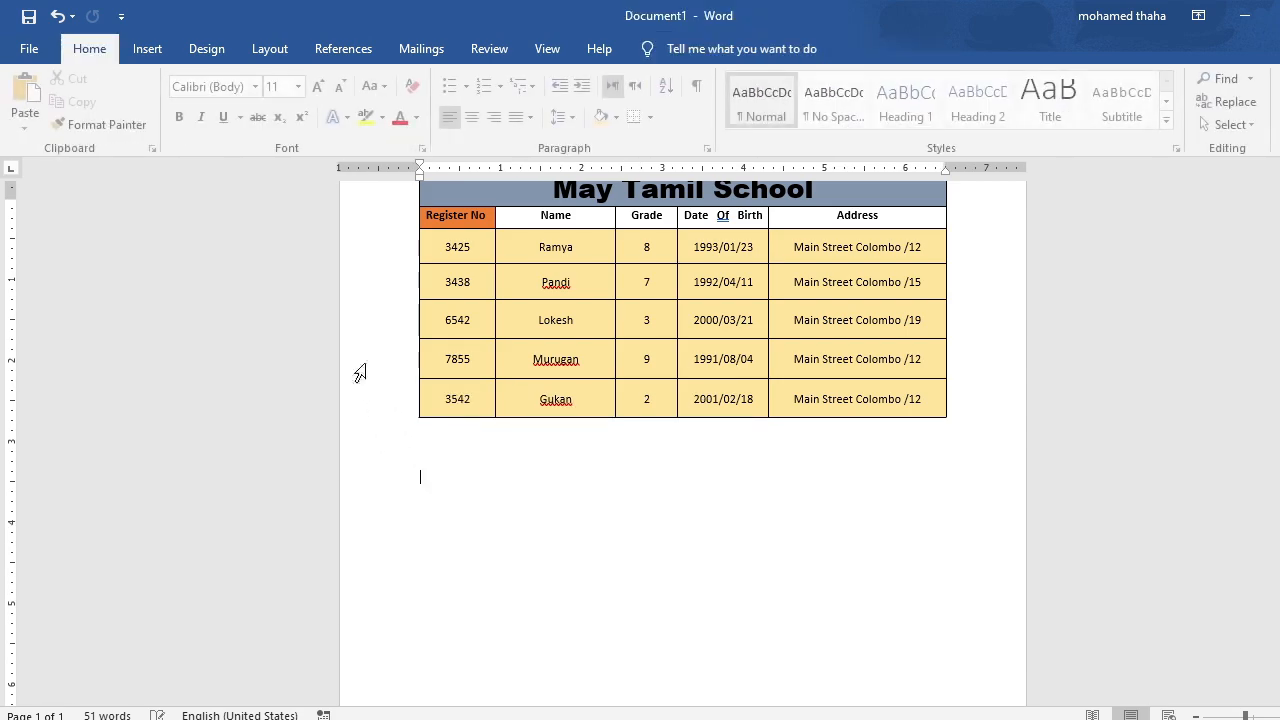
Draw a table outline about 6.7" wide and 3.44" high below the school table with Draw Table.
left_click(150, 48)
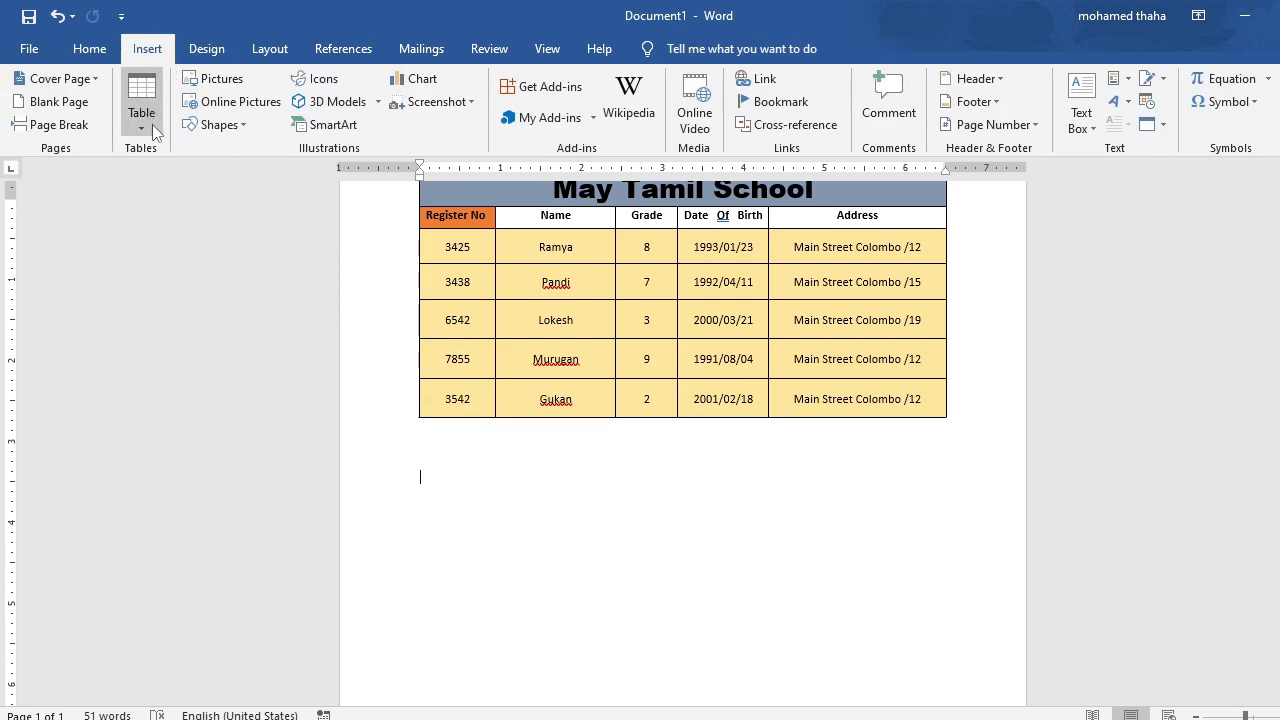
left_click(152, 124)
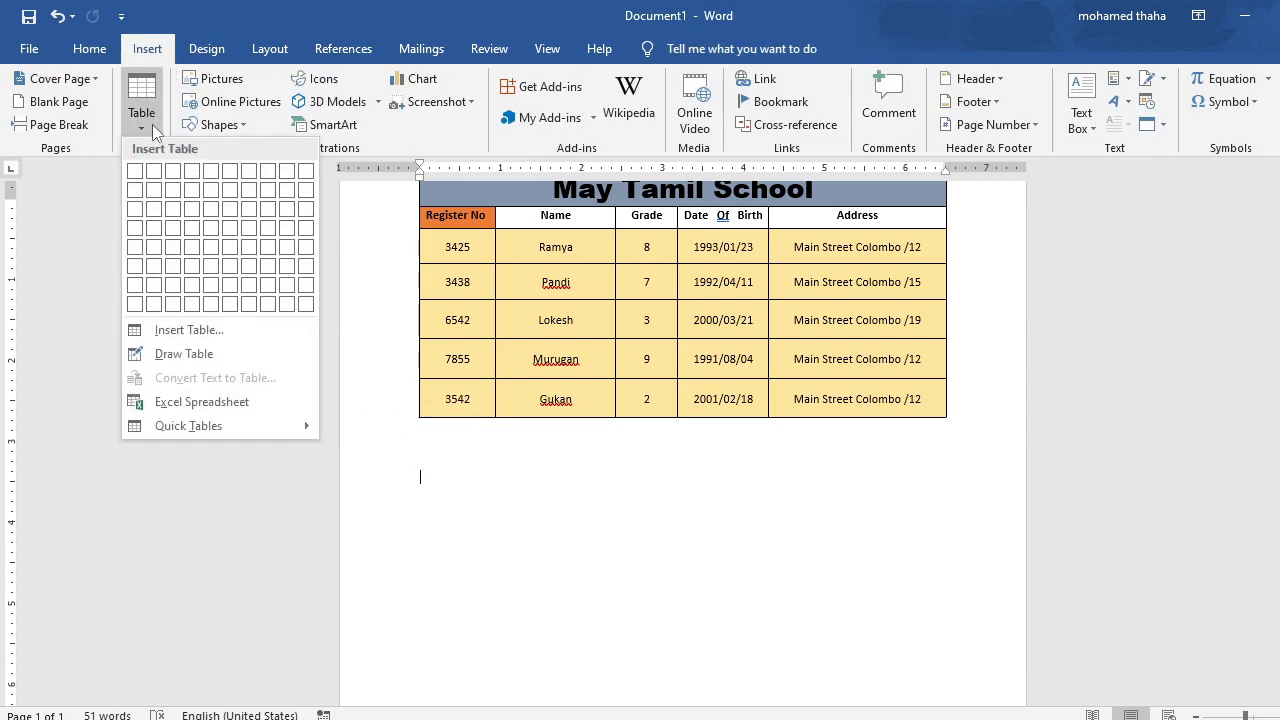
left_click(197, 354)
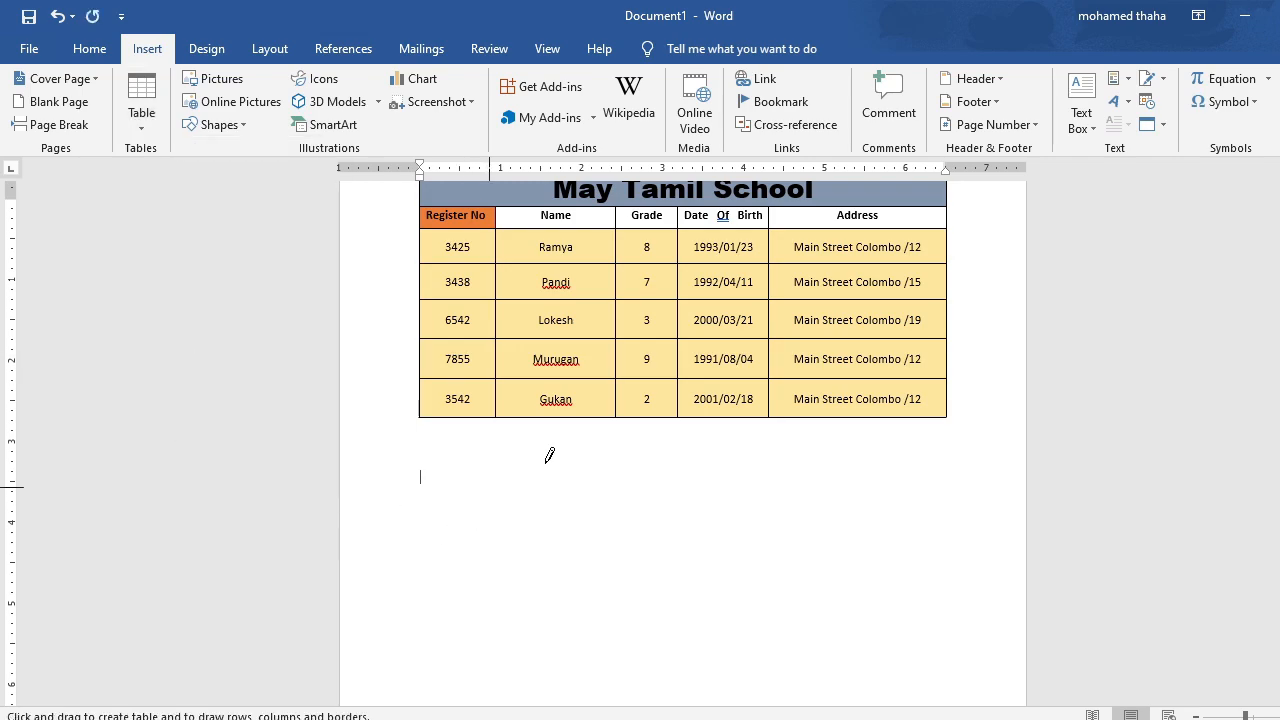
scroll(640, 397, "down", 2)
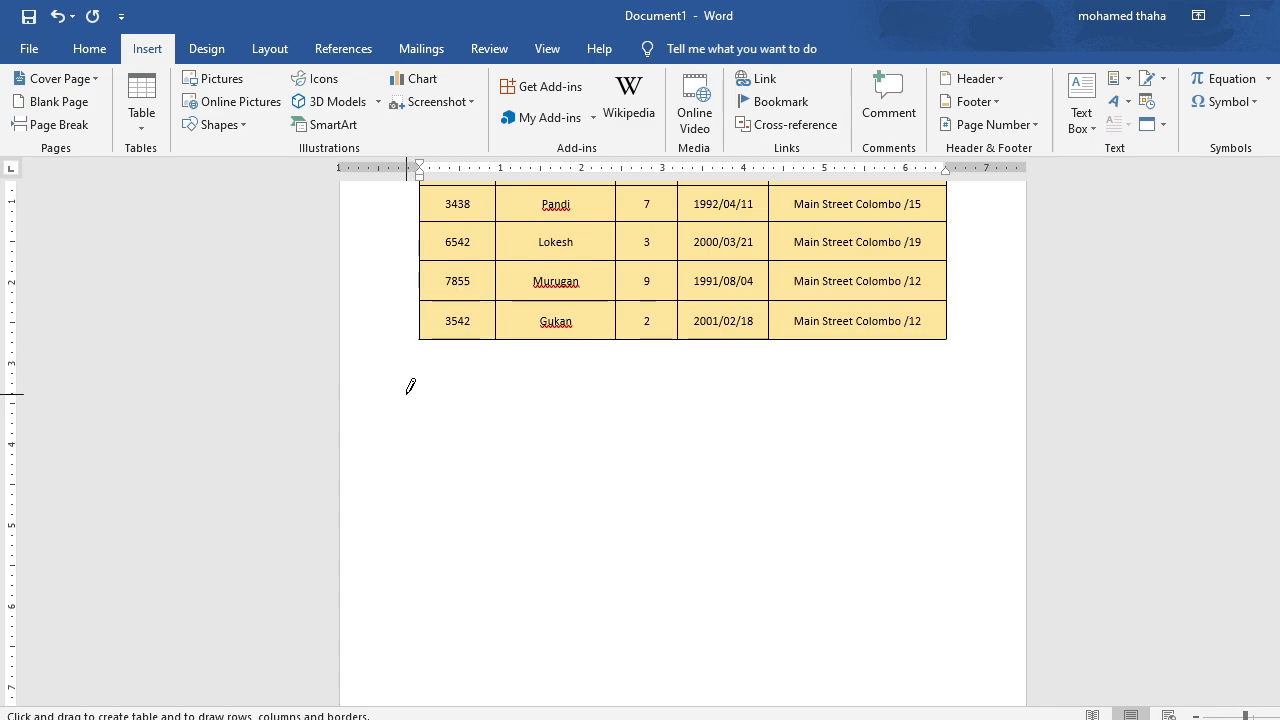
mouse_move(418, 393)
left_mouse_down()
mouse_move(811, 666)
mouse_move(983, 686)
mouse_move(958, 670)
left_mouse_up()
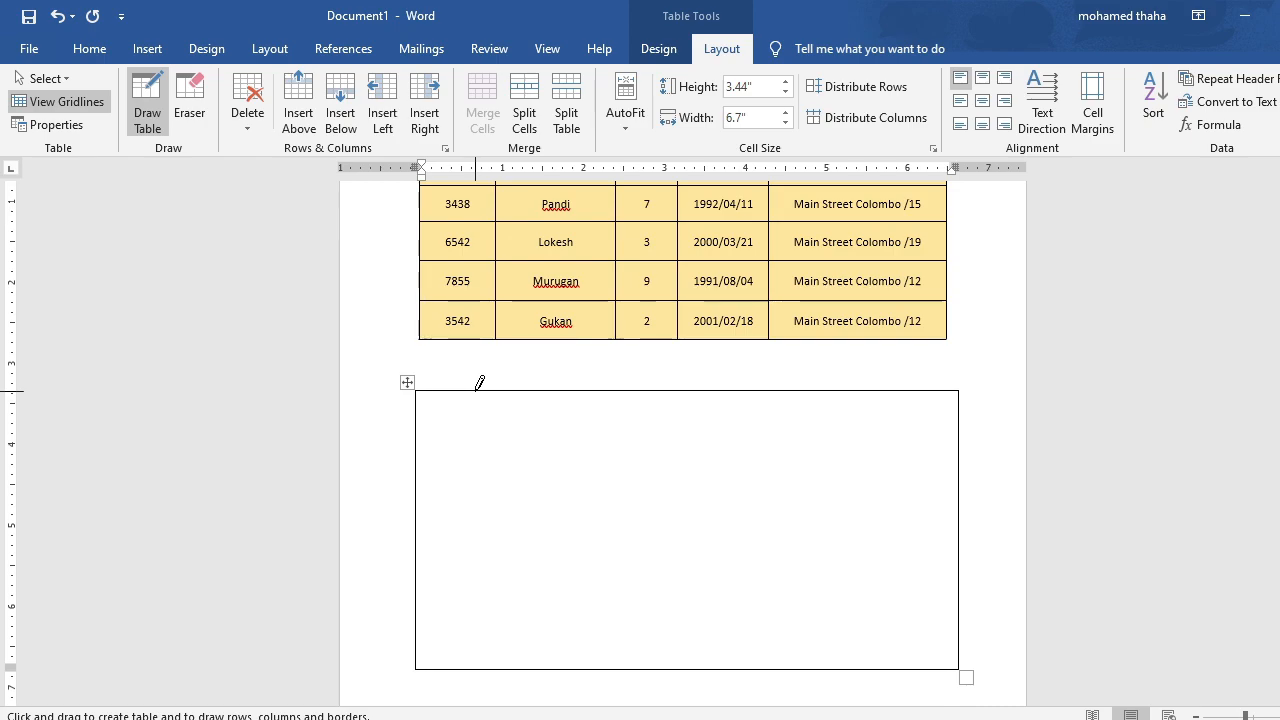
Draw four vertical lines inside the outline to divide it into five columns.
left_click_drag(476, 392, 468, 605)
left_click_drag(567, 416, 563, 591)
left_click_drag(681, 392, 687, 612)
left_click_drag(803, 391, 794, 609)
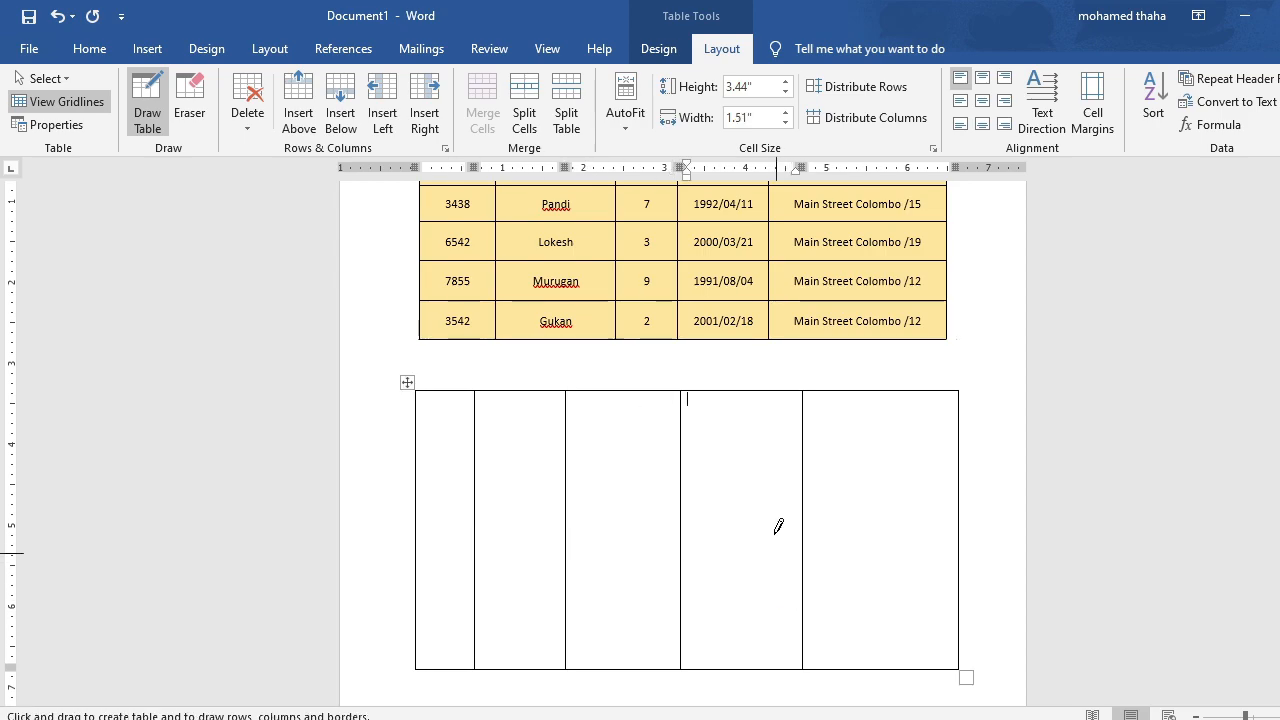
Draw six horizontal lines across the drawn table to divide it into seven rows.
scroll(780, 409, "up", 2)
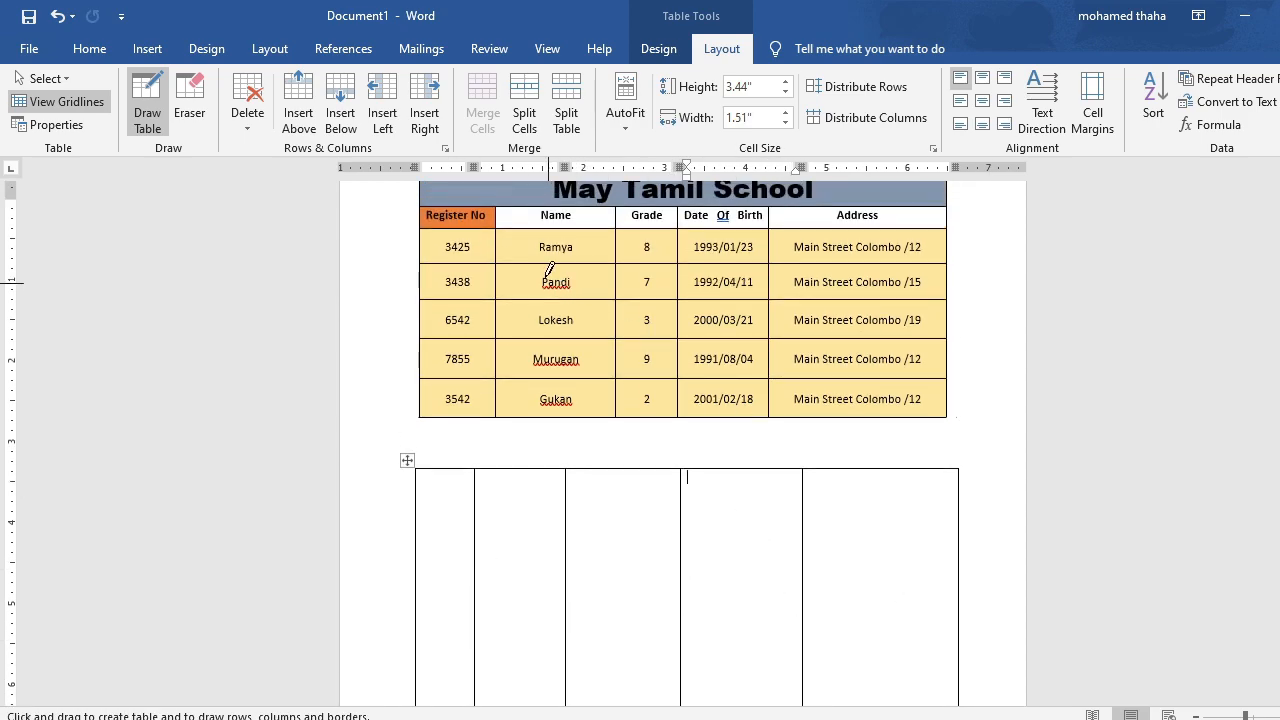
scroll(535, 476, "down", 2)
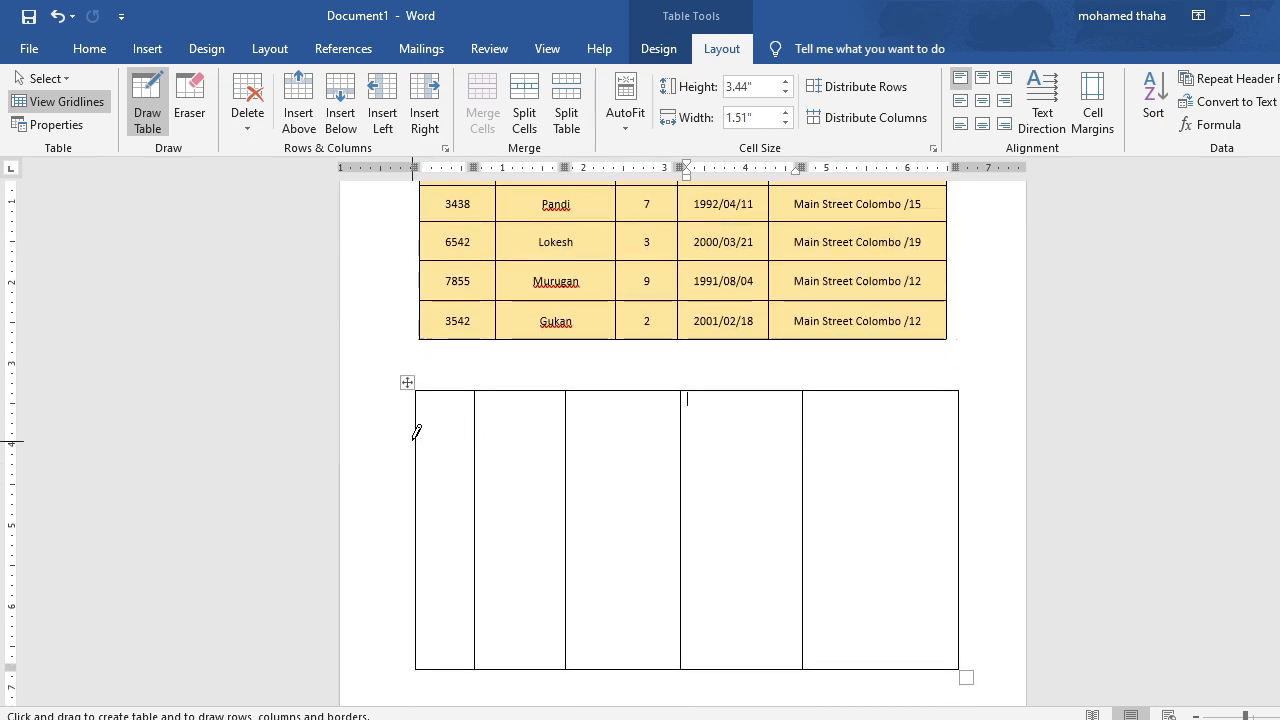
mouse_move(417, 434)
left_mouse_down()
mouse_move(890, 456)
mouse_move(950, 420)
mouse_move(920, 423)
left_mouse_up()
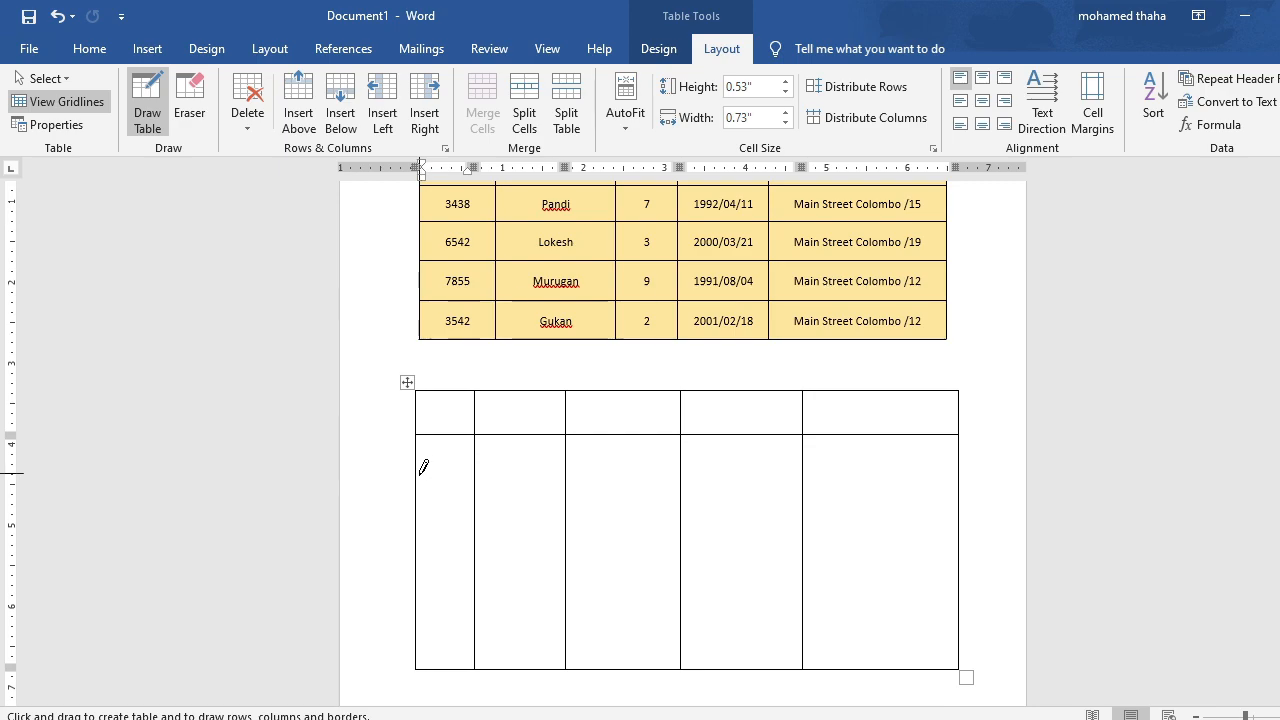
left_click_drag(421, 478, 955, 476)
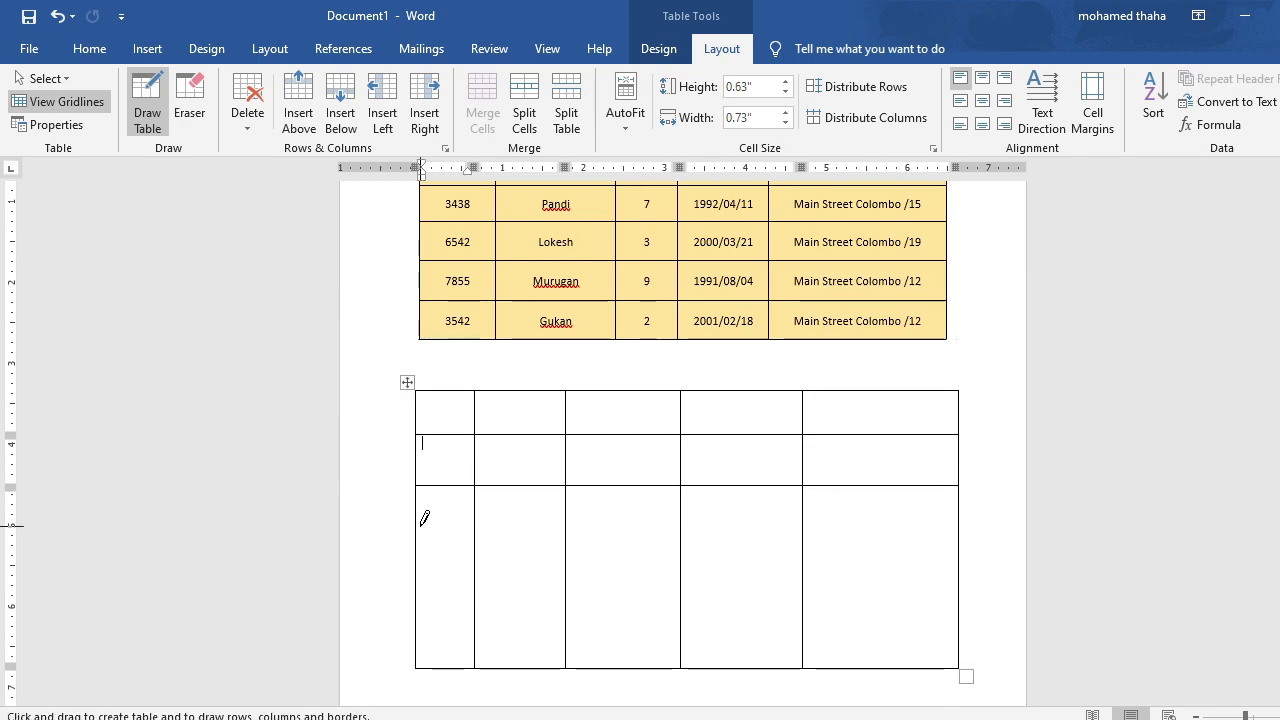
left_click_drag(420, 523, 938, 517)
left_click_drag(420, 576, 956, 573)
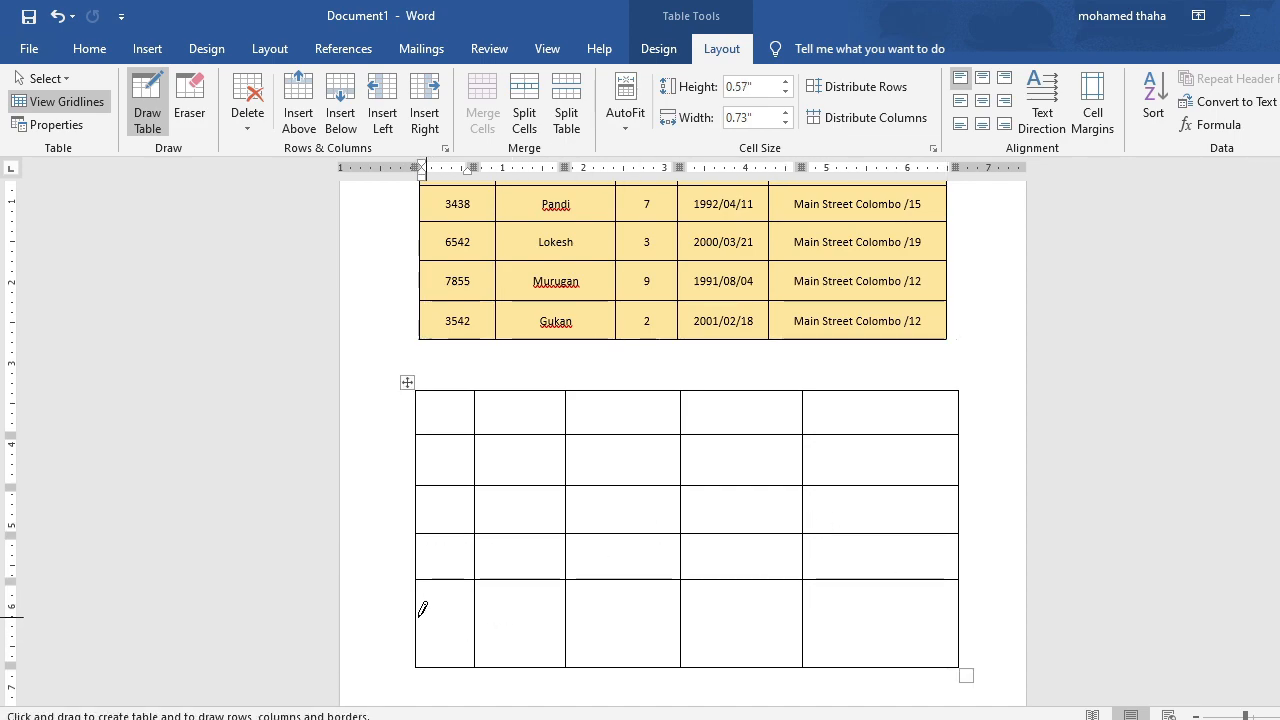
left_click_drag(422, 609, 955, 607)
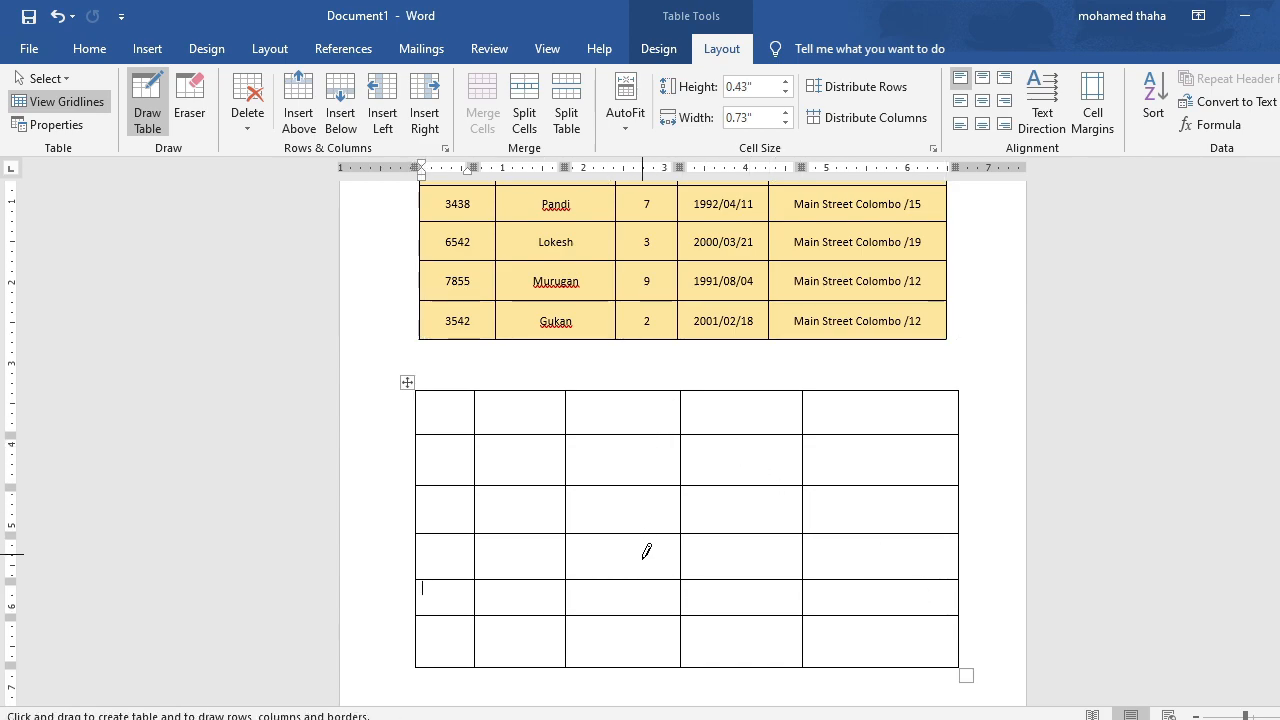
scroll(660, 569, "down", 3)
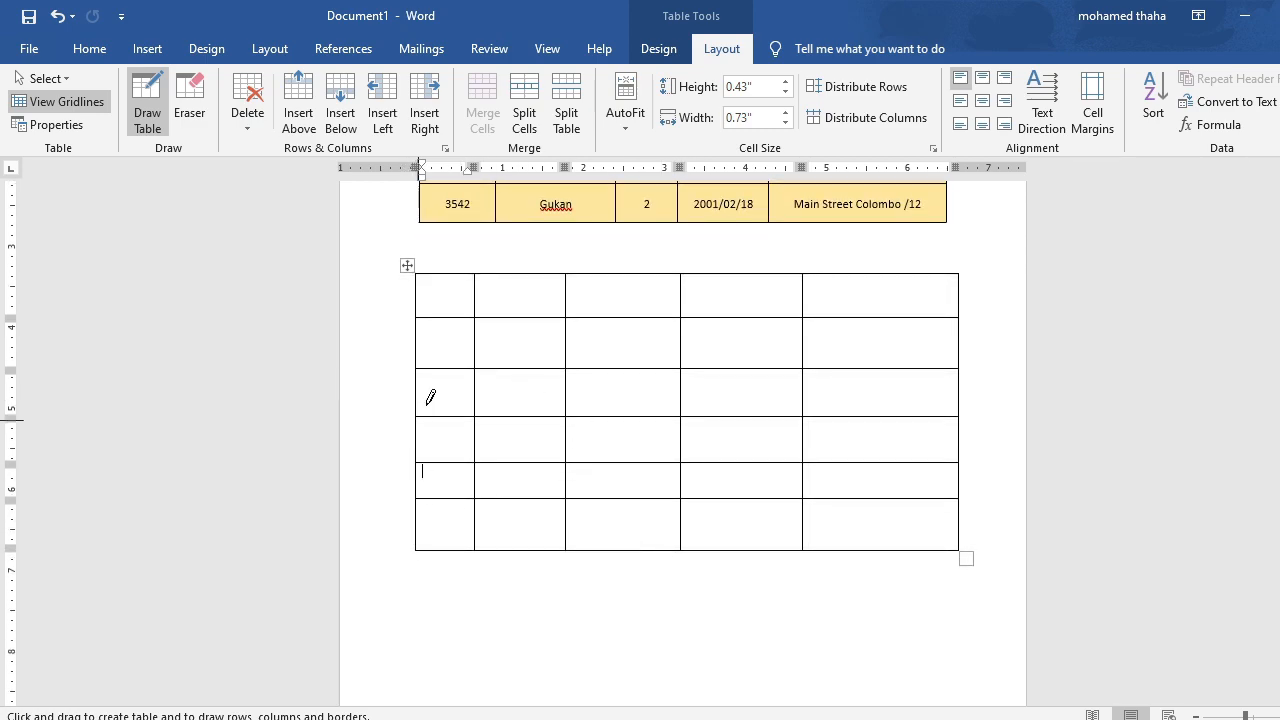
left_click_drag(421, 521, 943, 518)
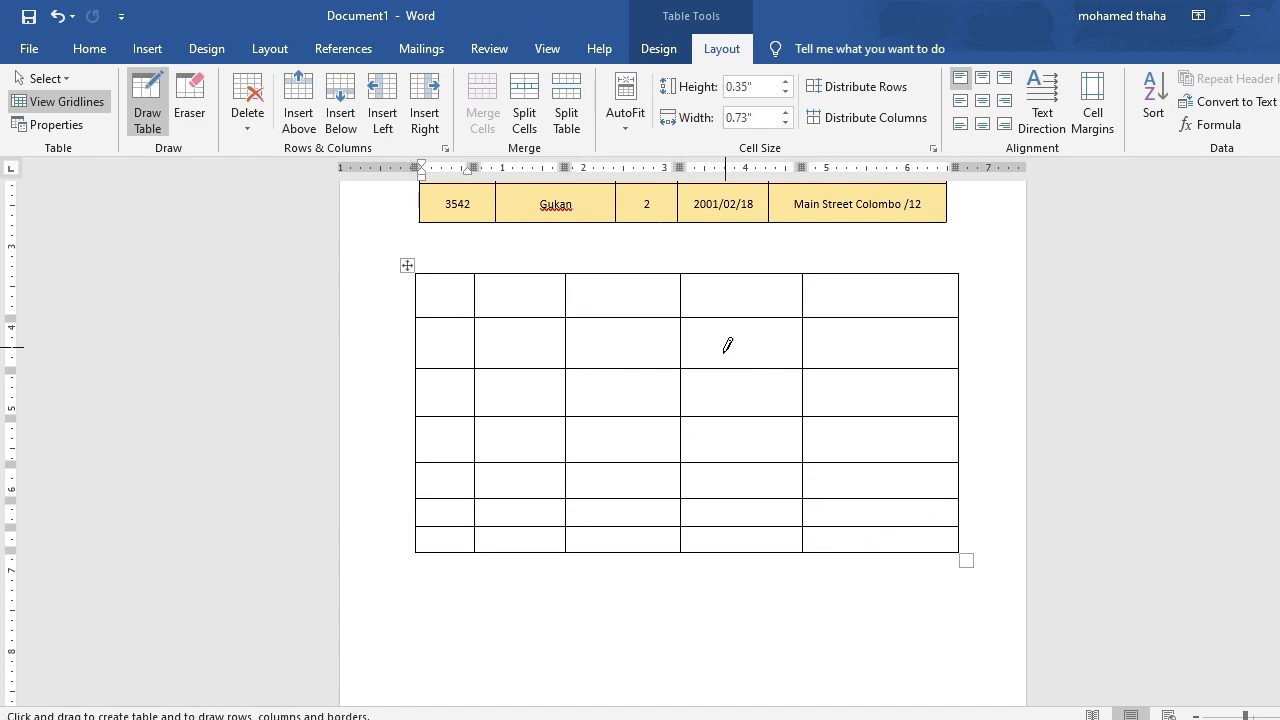
Undo the hand-drawn table so the area below the school table is empty.
scroll(723, 340, "up", 2)
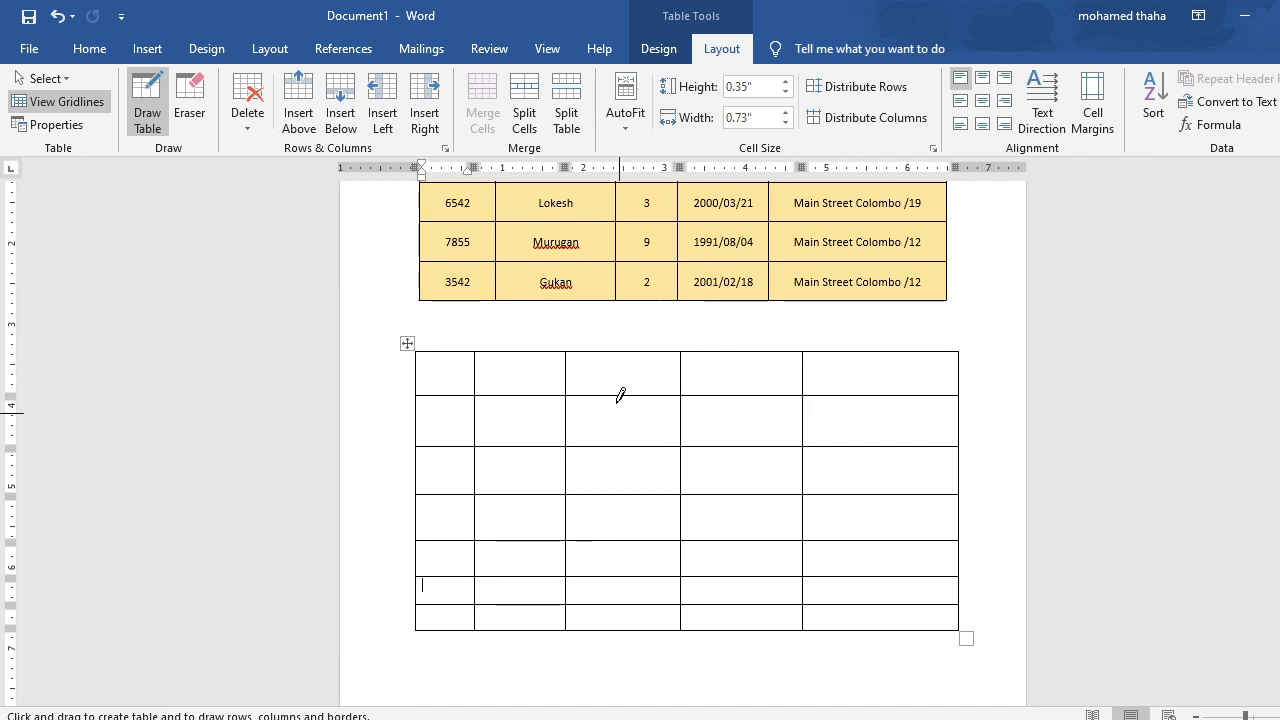
left_click(148, 49)
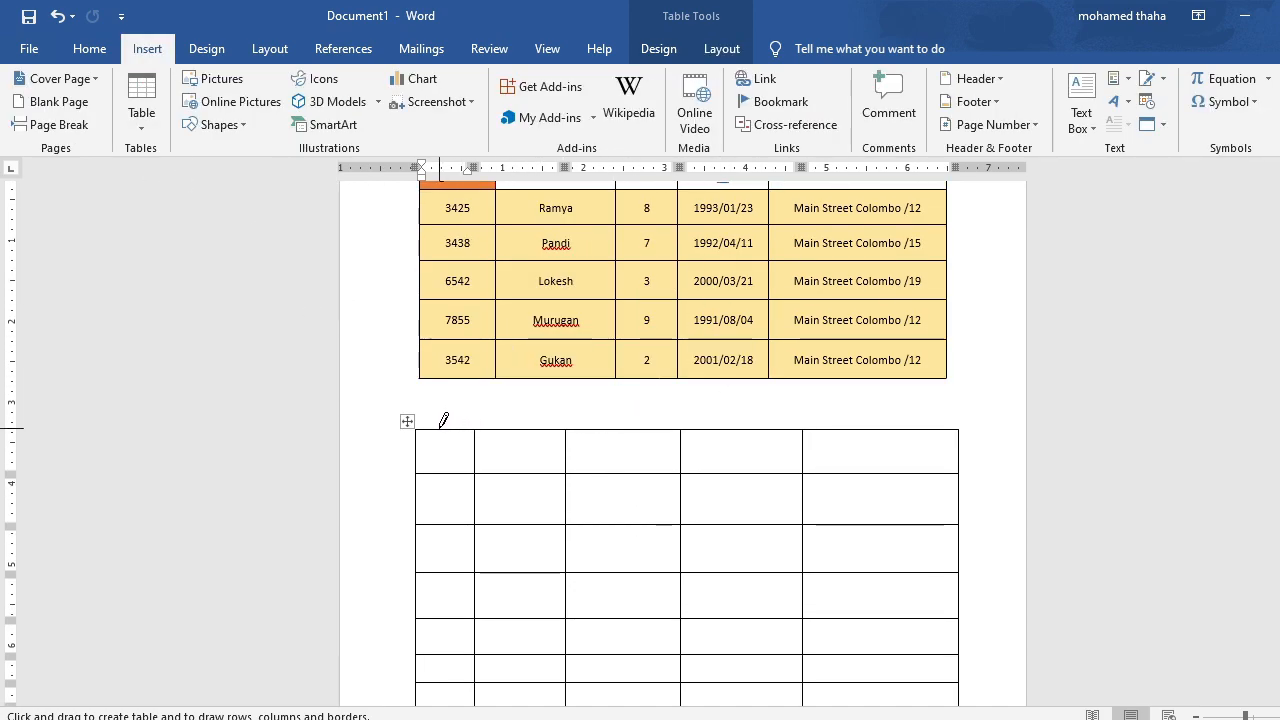
scroll(448, 419, "down", 1)
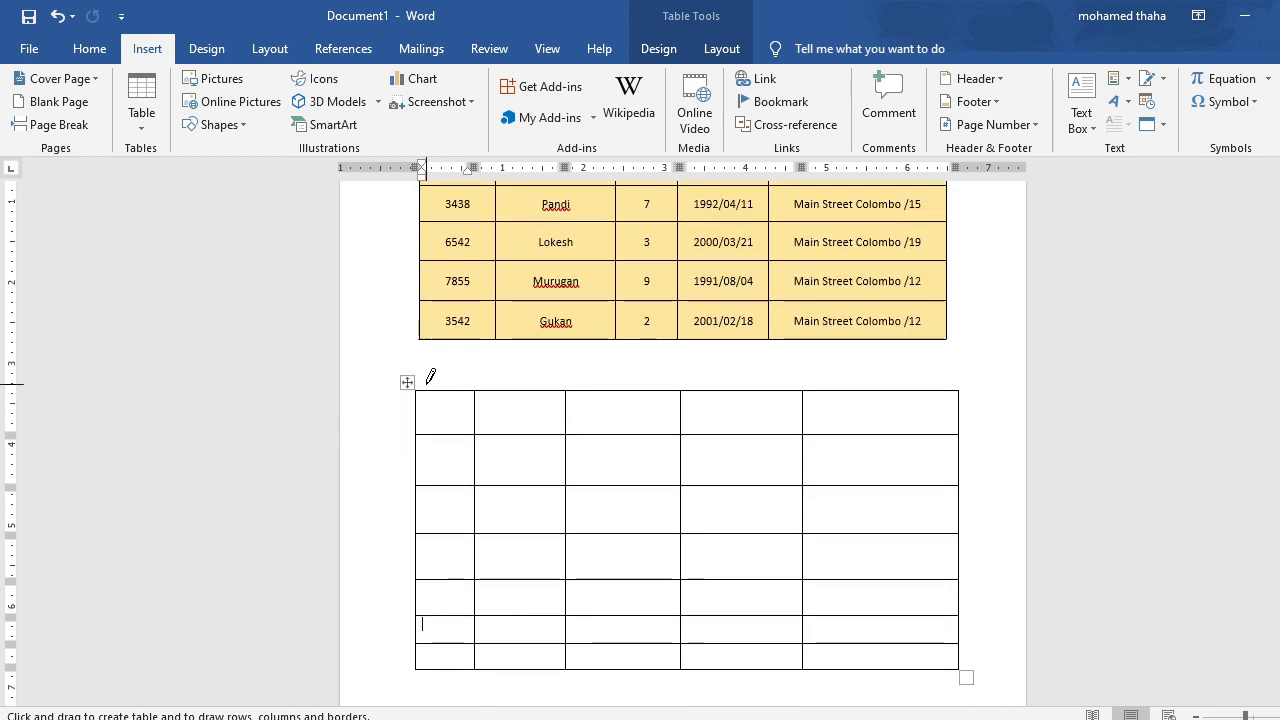
key("ctrl+z")
Insert a 5x7 table from the table grid below the school table and stretch it wider and taller.
left_click(139, 118)
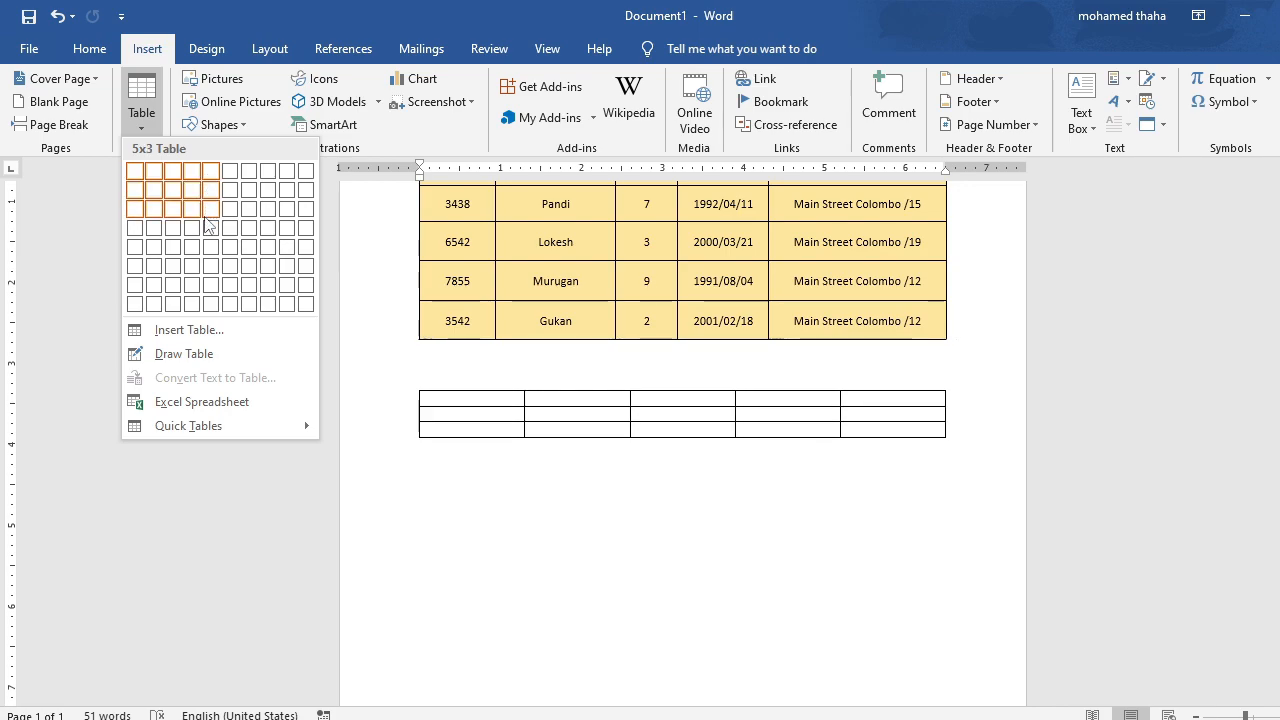
left_click(212, 287)
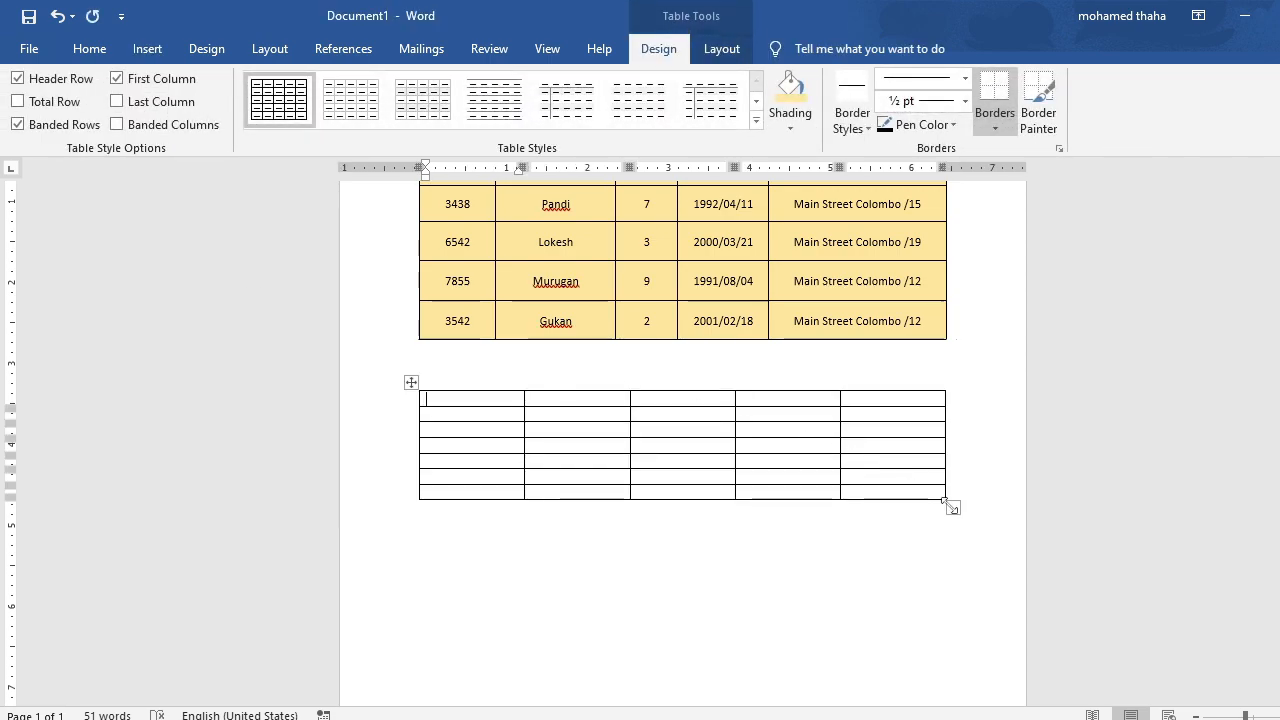
left_click_drag(952, 506, 971, 587)
Enter the title "May Tami School" in the first cell of the new table.
scroll(966, 420, "up", 2)
scroll(578, 203, "down", 1)
scroll(578, 203, "up", 1)
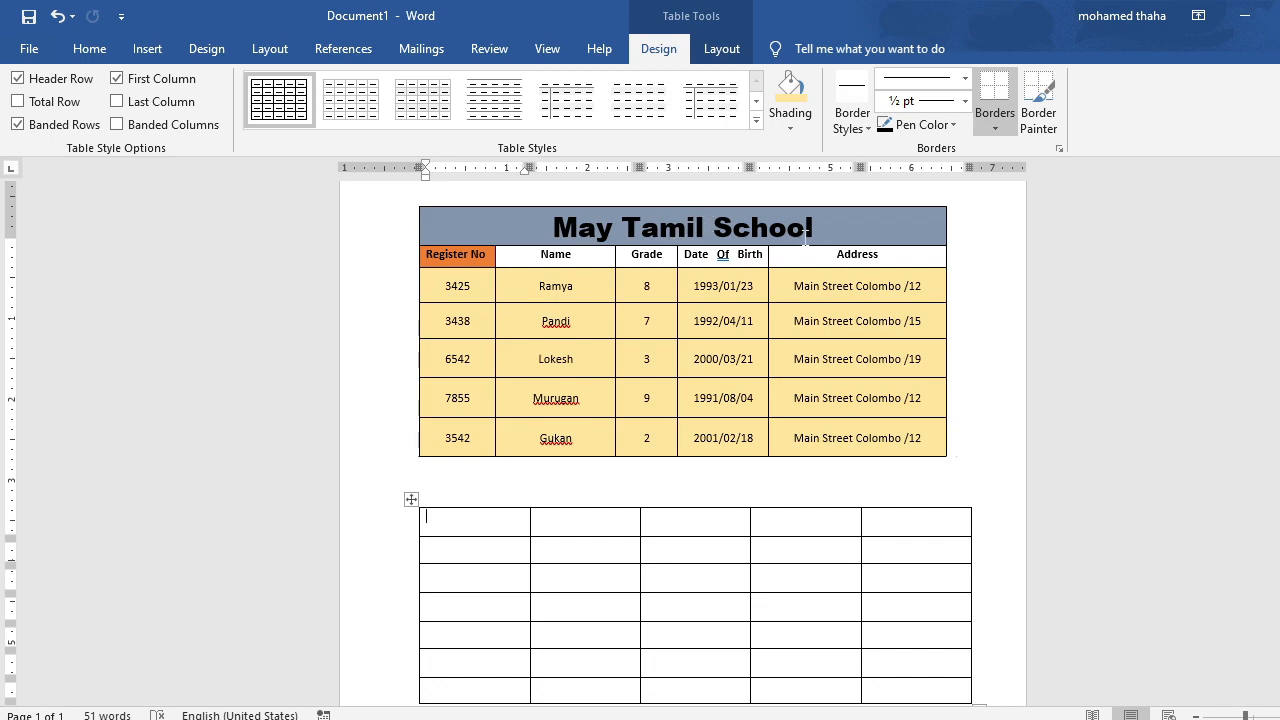
scroll(805, 240, "down", 1)
scroll(805, 240, "down", 1)
scroll(791, 334, "up", 2)
type("a")
type("y Tamil S")
scroll(528, 574, "down", 1)
Enter the headings "Register No", "Name" and "Grade" in the first three cells of the new table's second row.
left_click(472, 512)
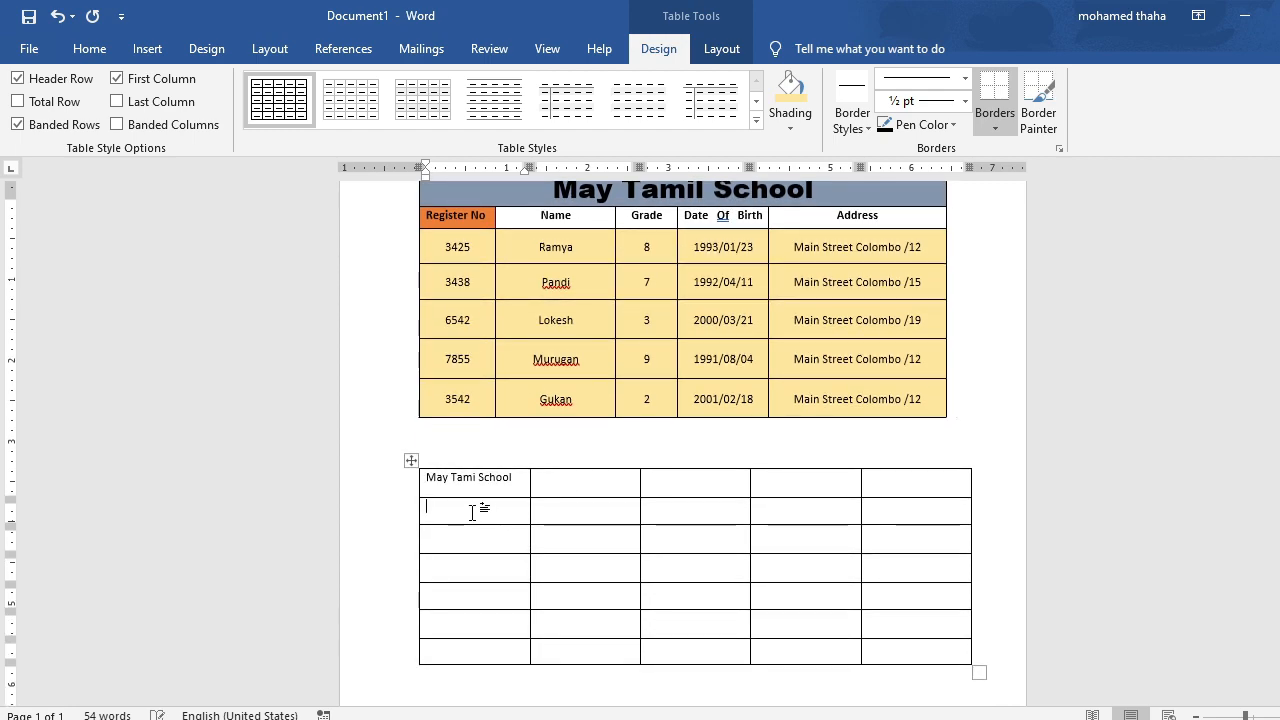
type("Register No")
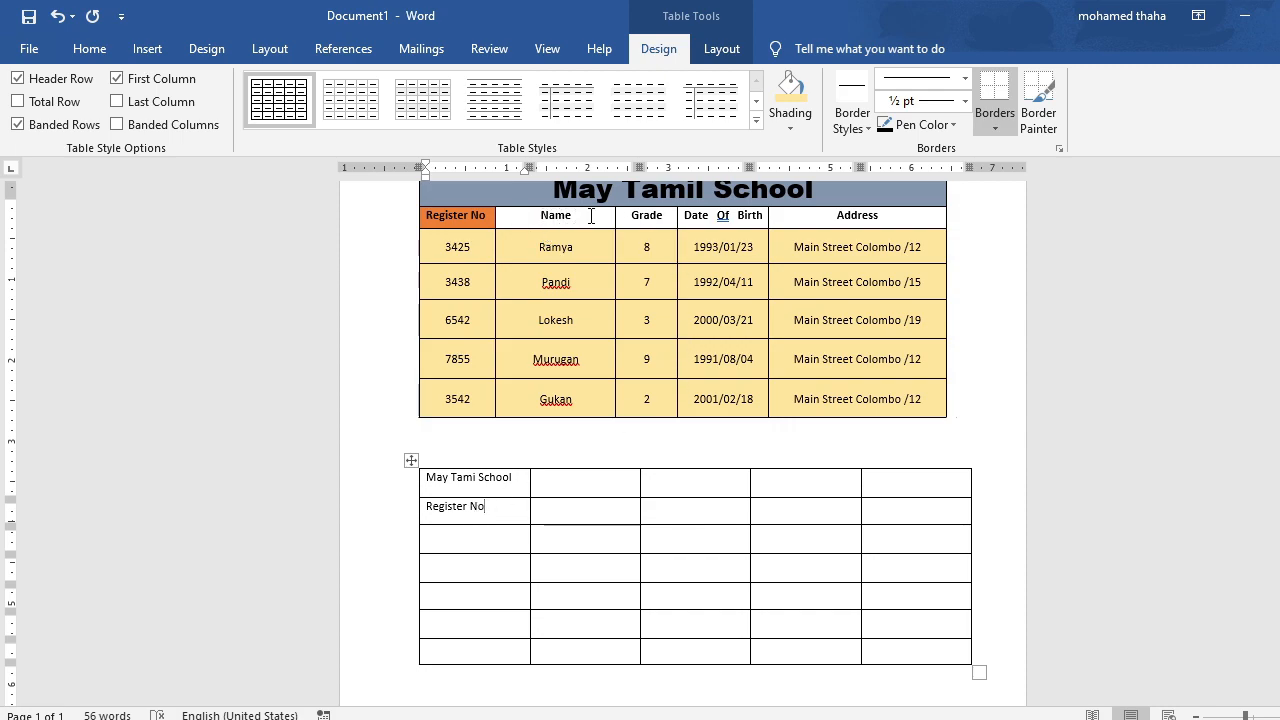
left_click(549, 511)
type("Name")
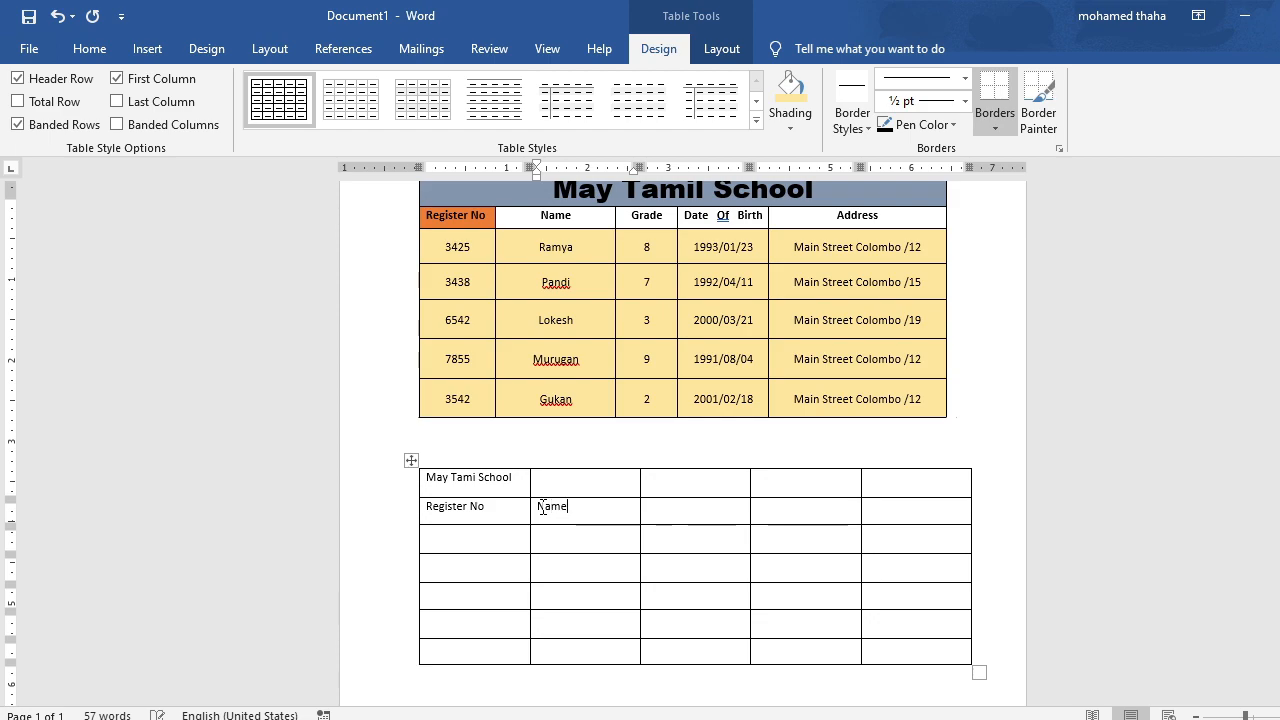
key("Tab")
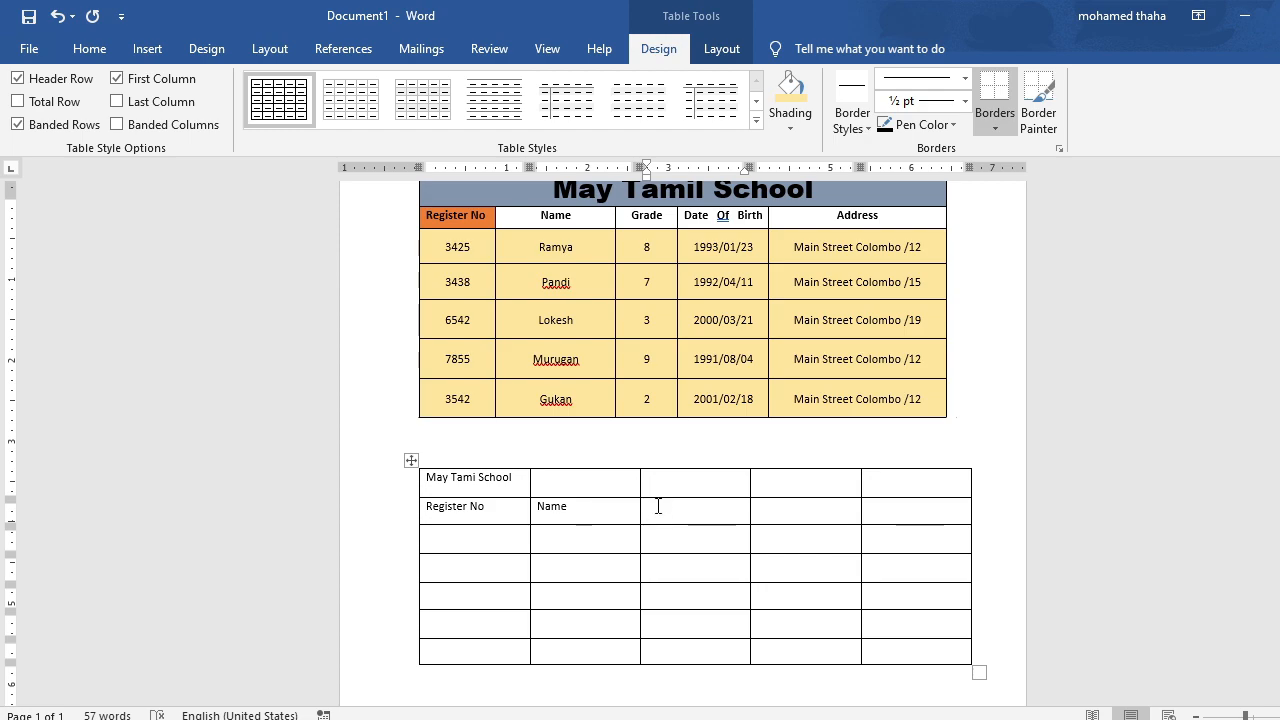
key("Left")
key("Right")
key("Right")
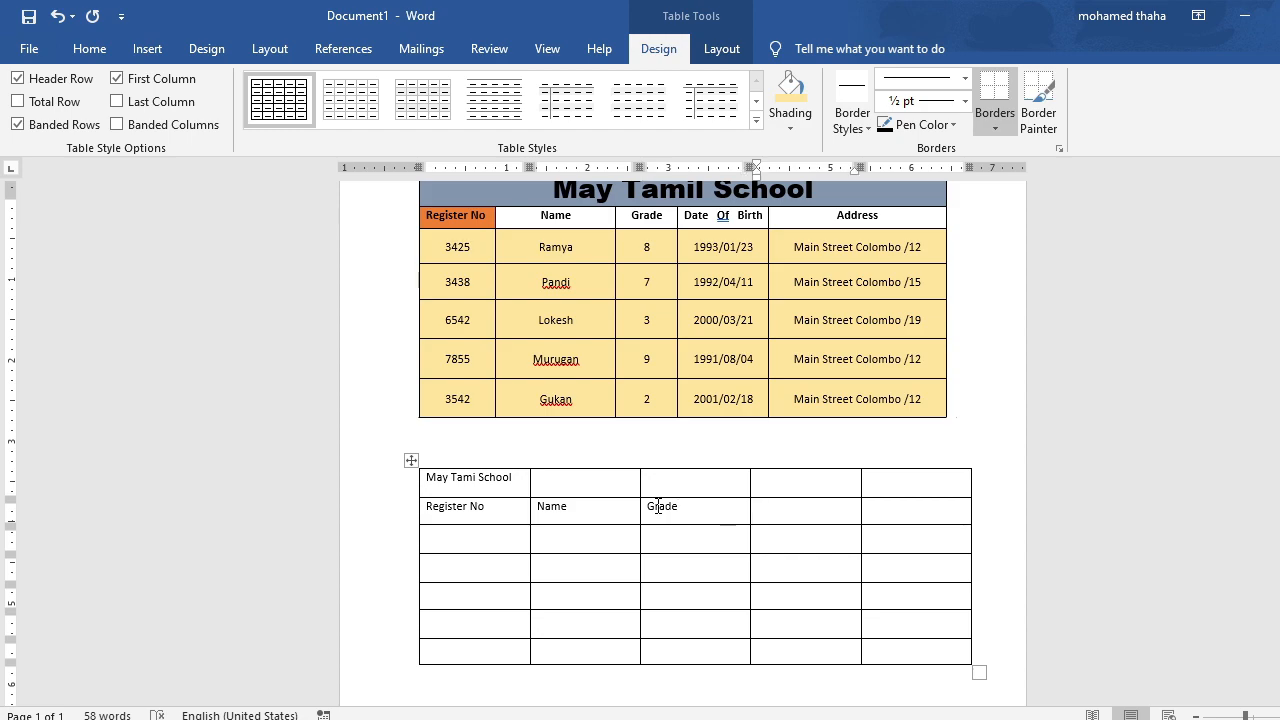
Enter the headings "Date Of Birth" and "Address" in the last two cells of the second row.
type("Dateof")
key("BackSpace")
key("BackSpace")
type("Of Birth")
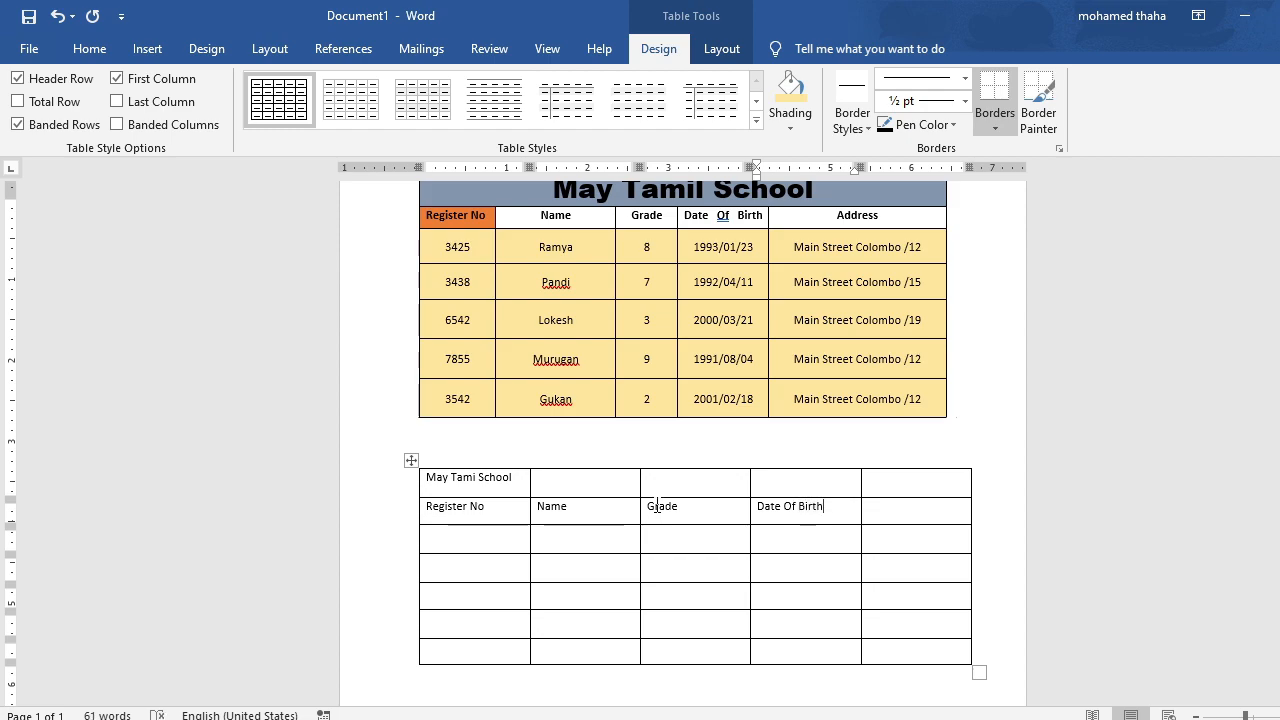
key("Tab")
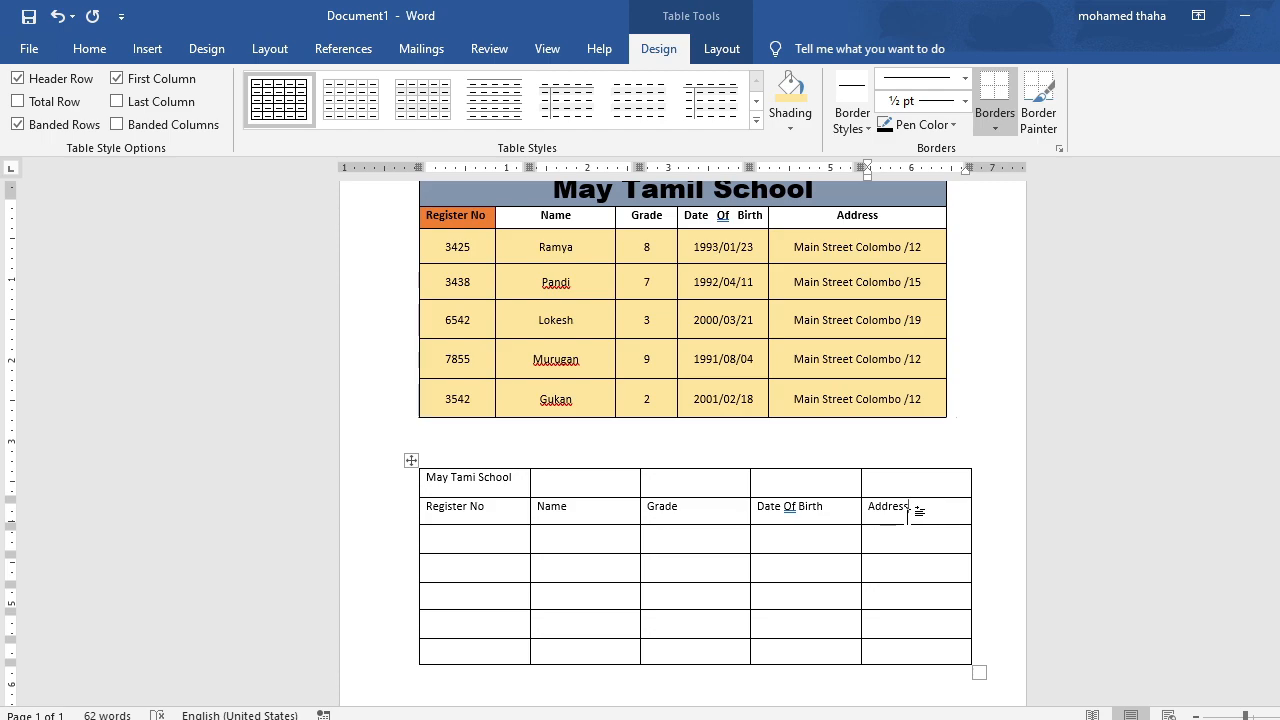
Make all five headings in the second row bold and set their font to Arial Black.
left_click_drag(908, 509, 470, 512)
left_click(478, 567)
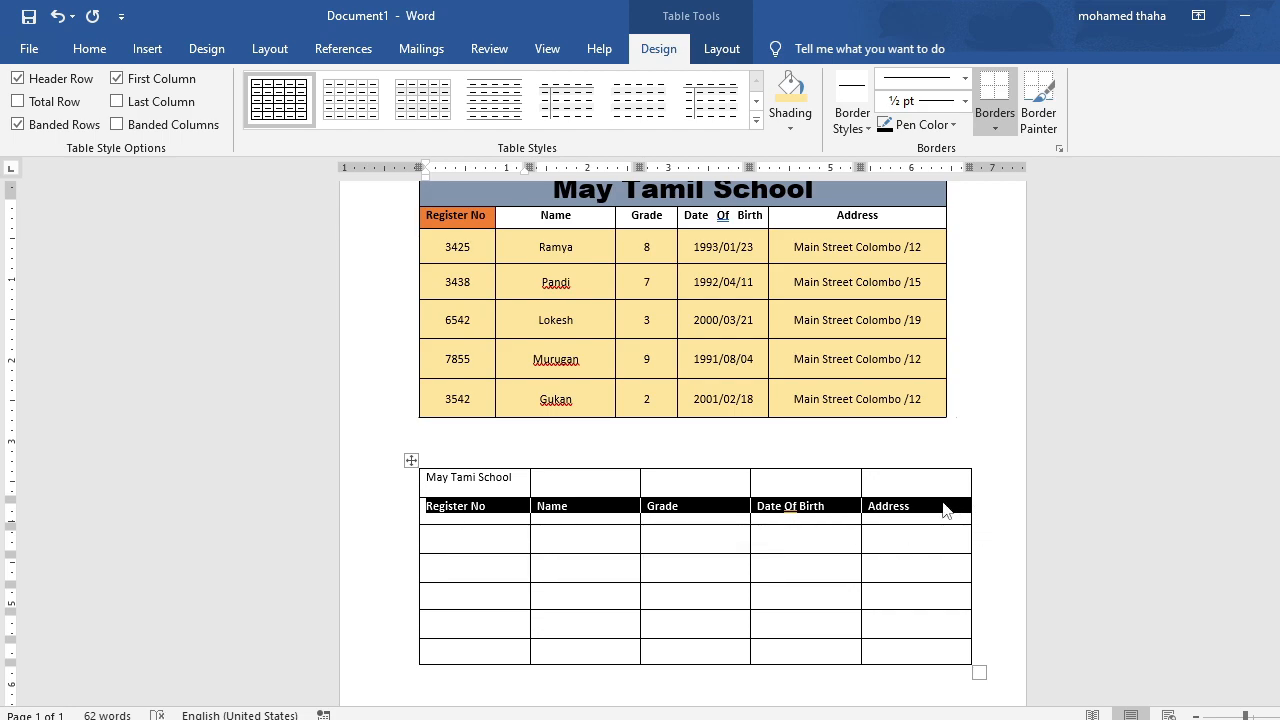
left_click(942, 503)
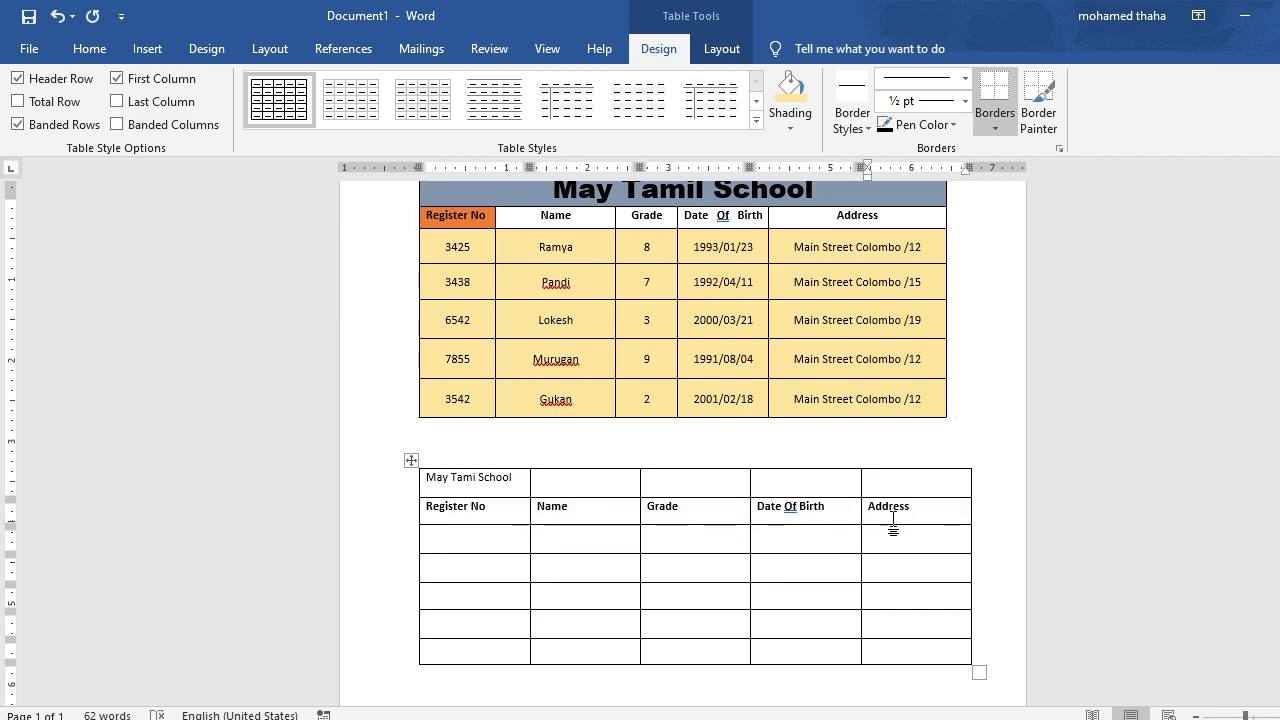
left_click_drag(913, 508, 524, 512)
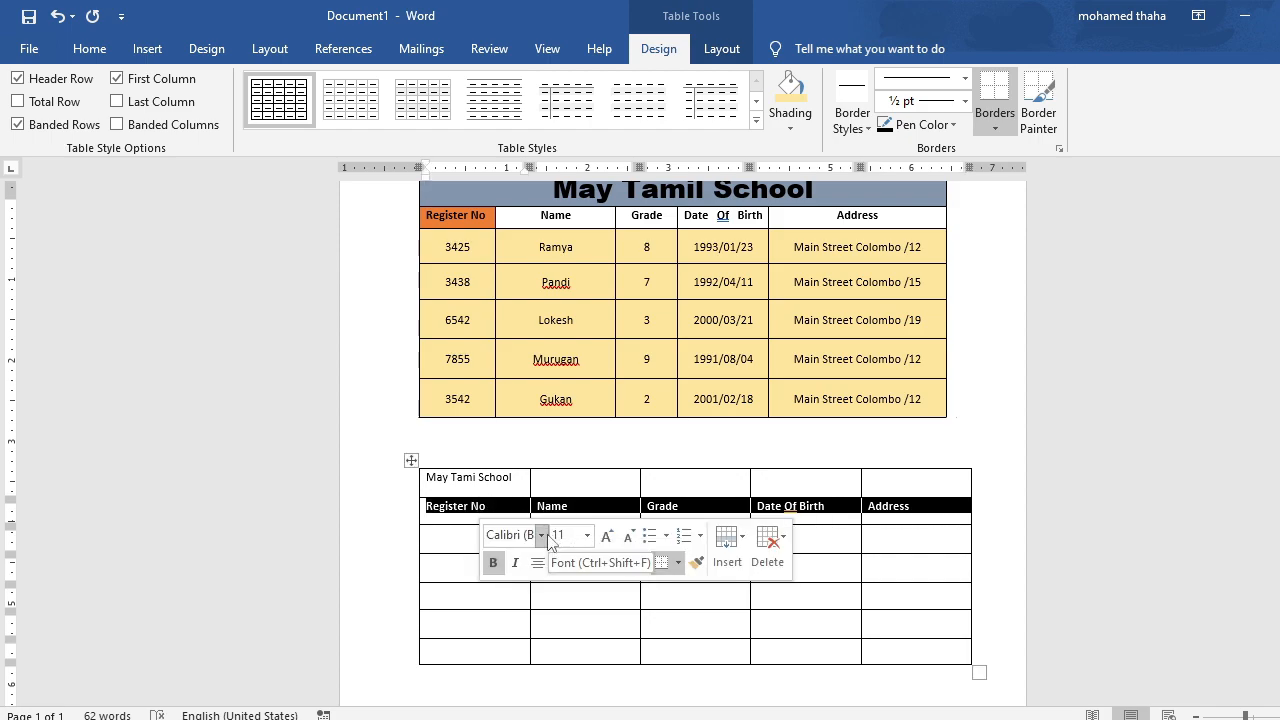
left_click(541, 535)
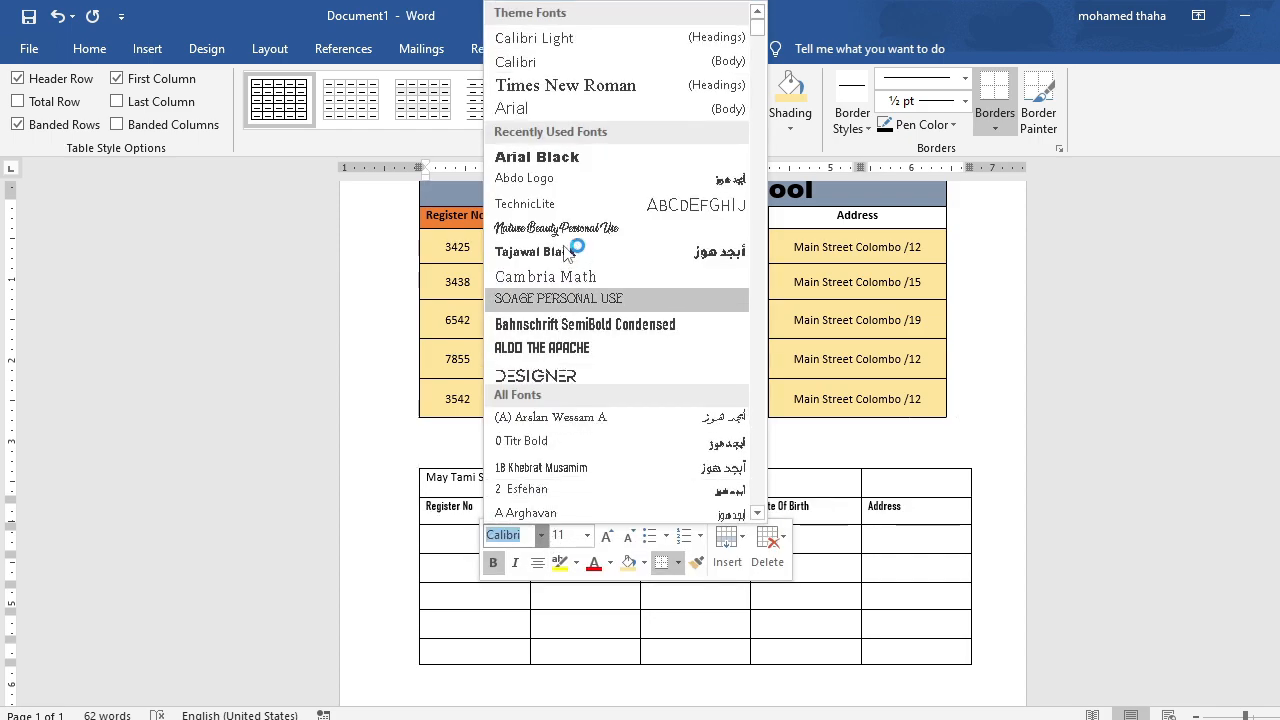
left_click(593, 158)
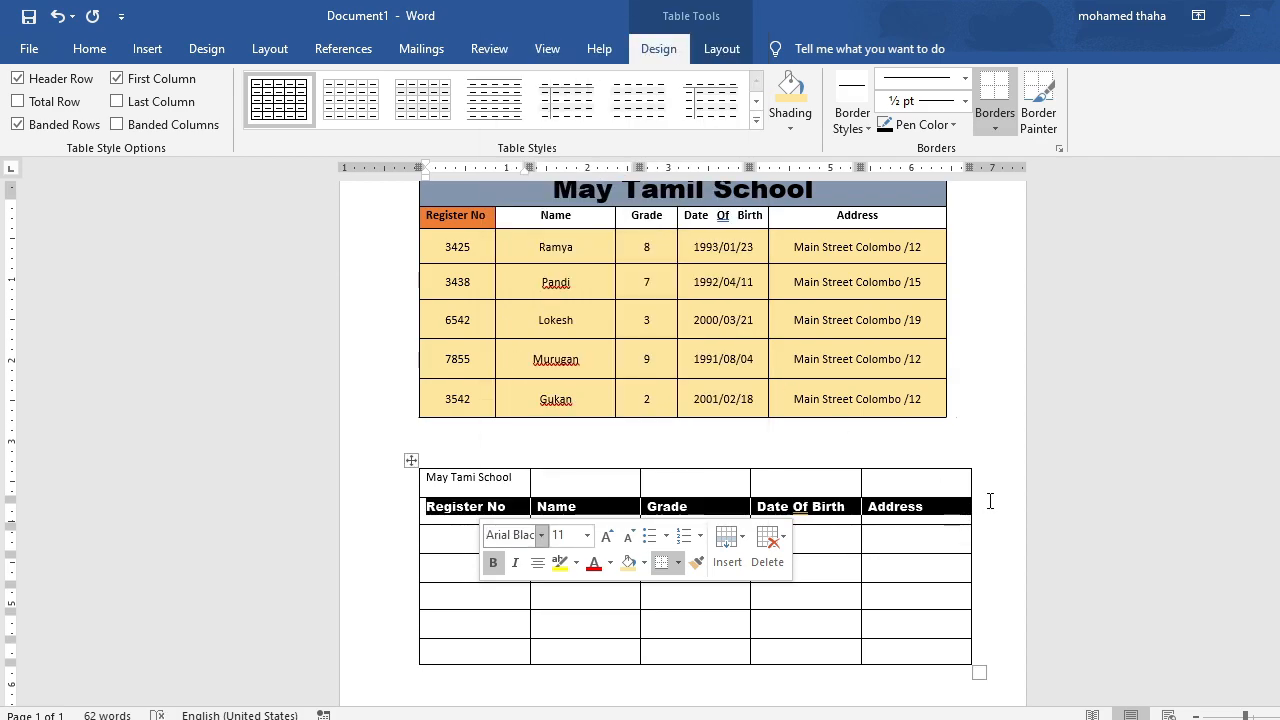
left_click(978, 502)
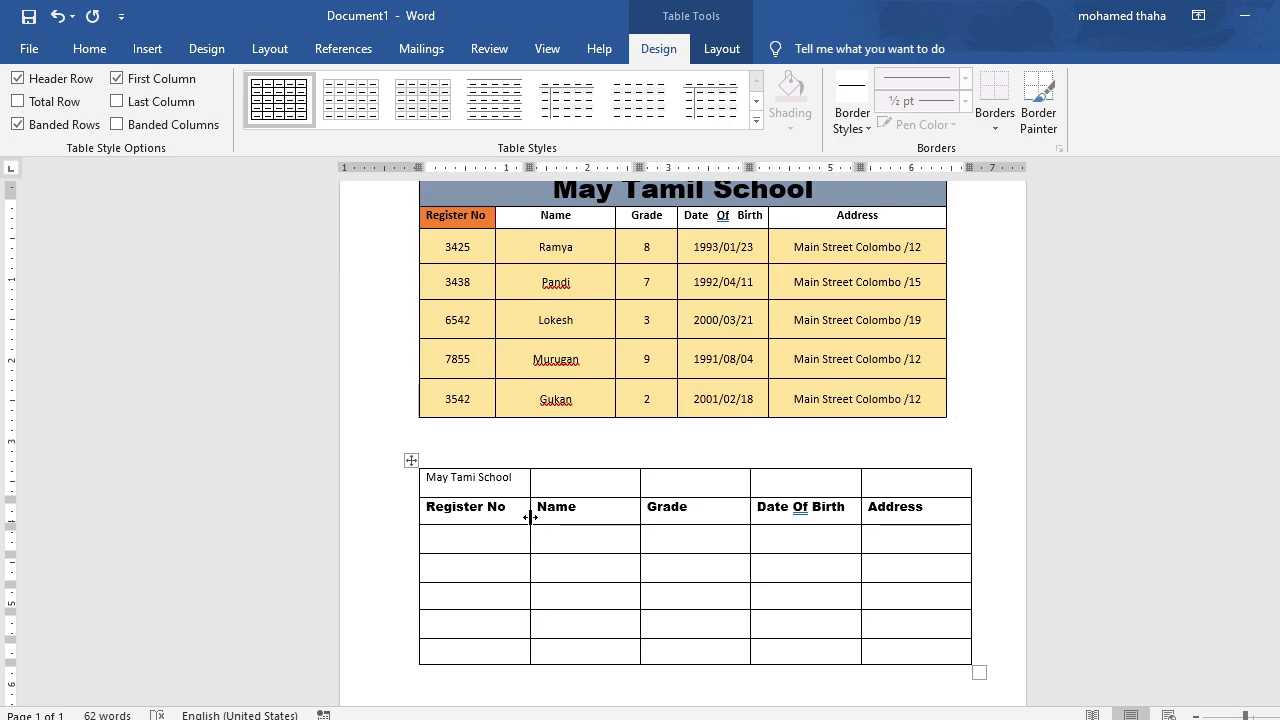
Narrow the Register No, Grade and Date Of Birth columns to fit their headings, leaving the Address column wider.
left_click_drag(530, 517, 514, 517)
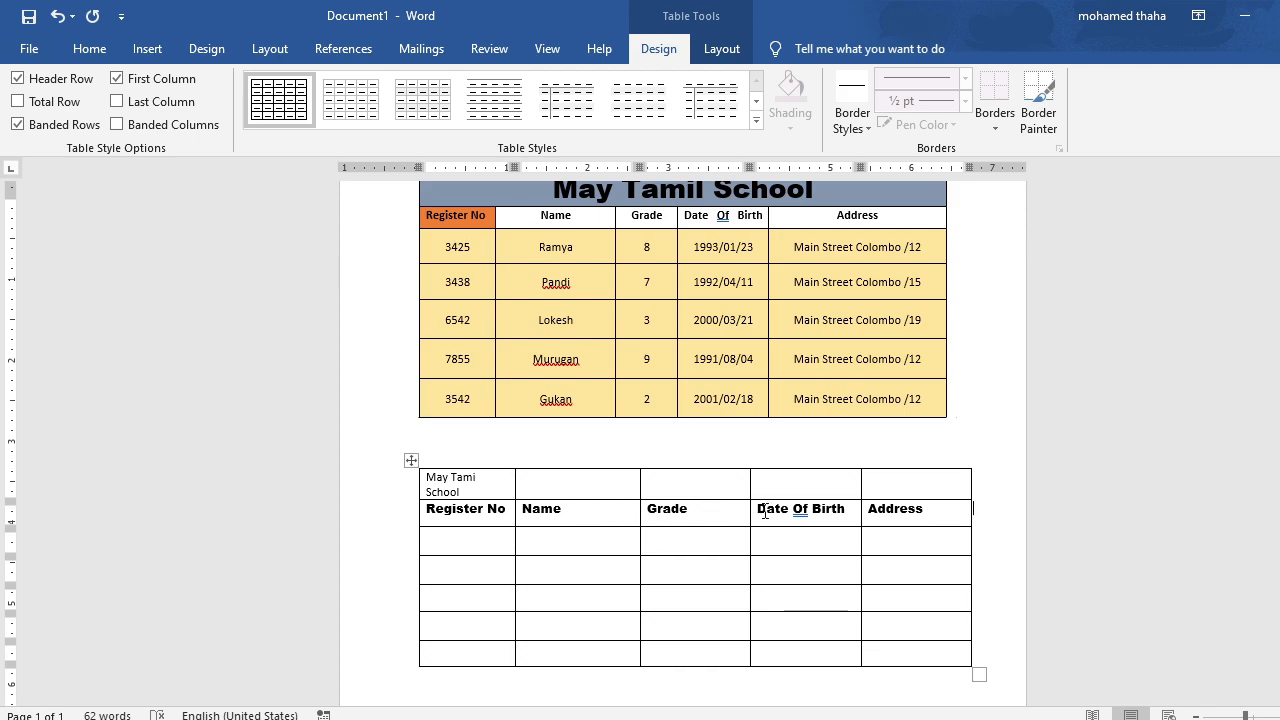
left_click_drag(746, 511, 701, 512)
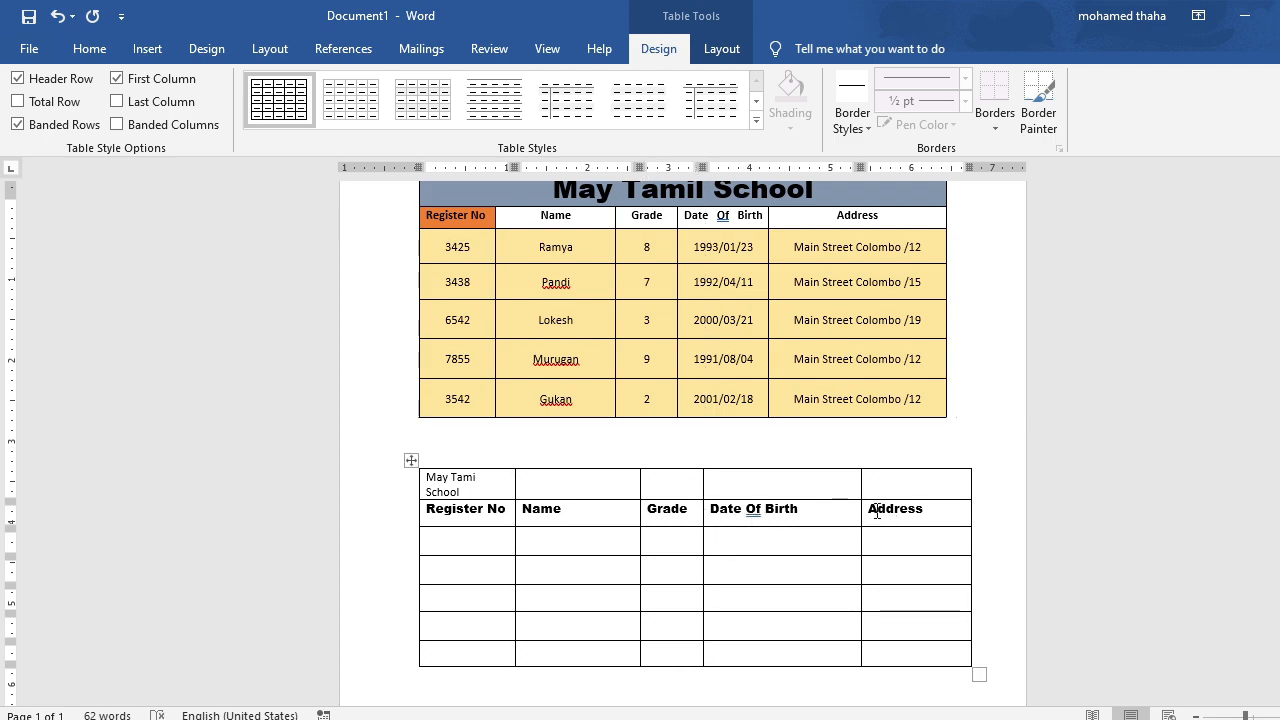
left_click_drag(860, 510, 805, 512)
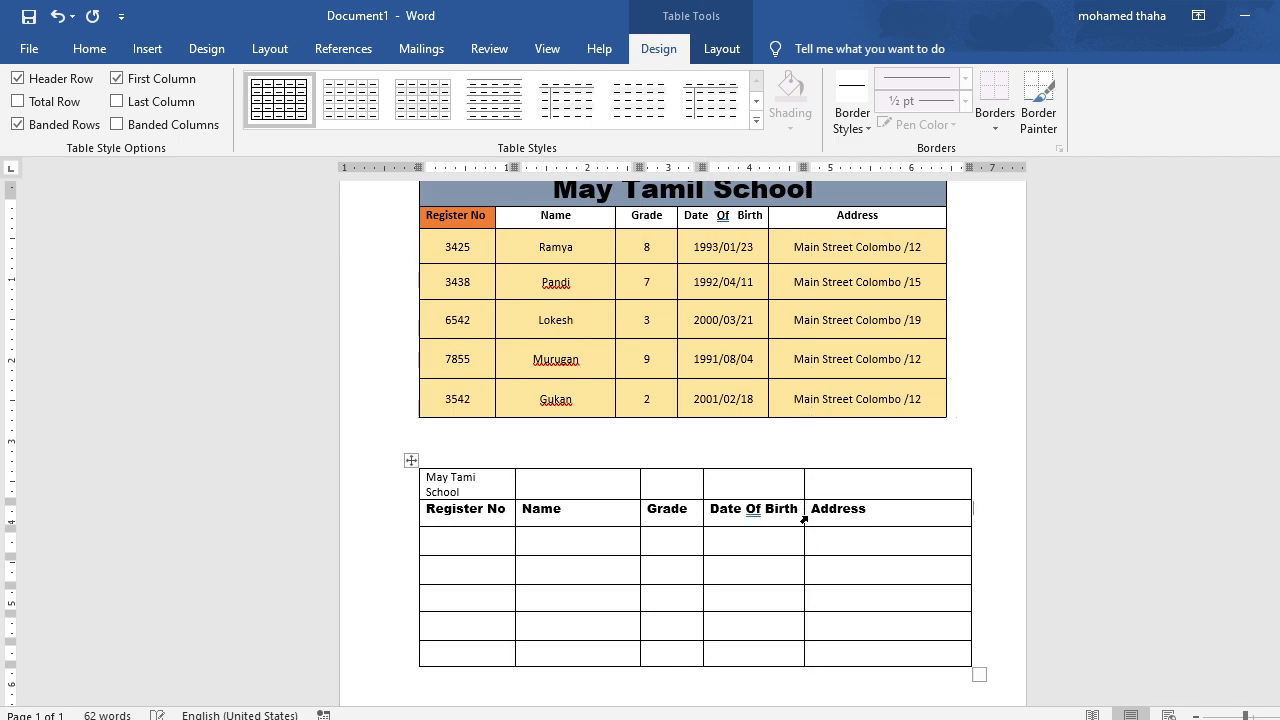
Erase the four vertical dividers in the new table's first row so the title occupies one full-width cell.
scroll(991, 458, "down", 2)
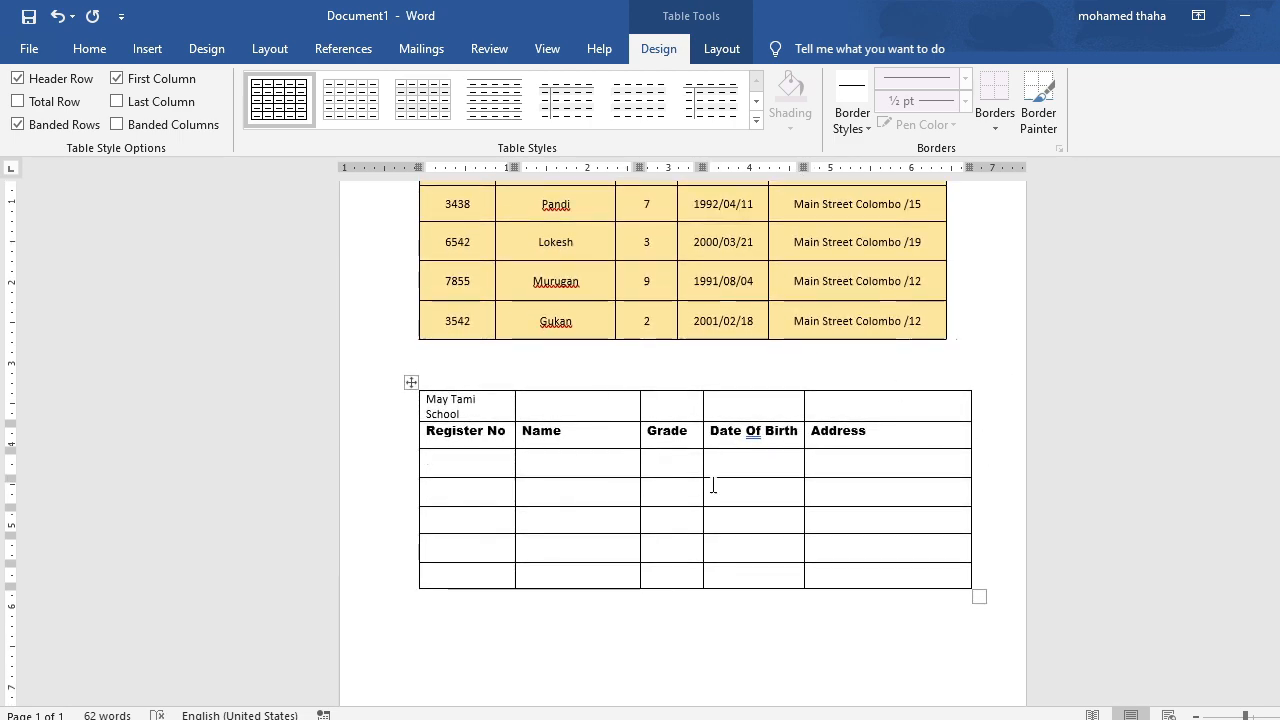
scroll(608, 309, "up", 2)
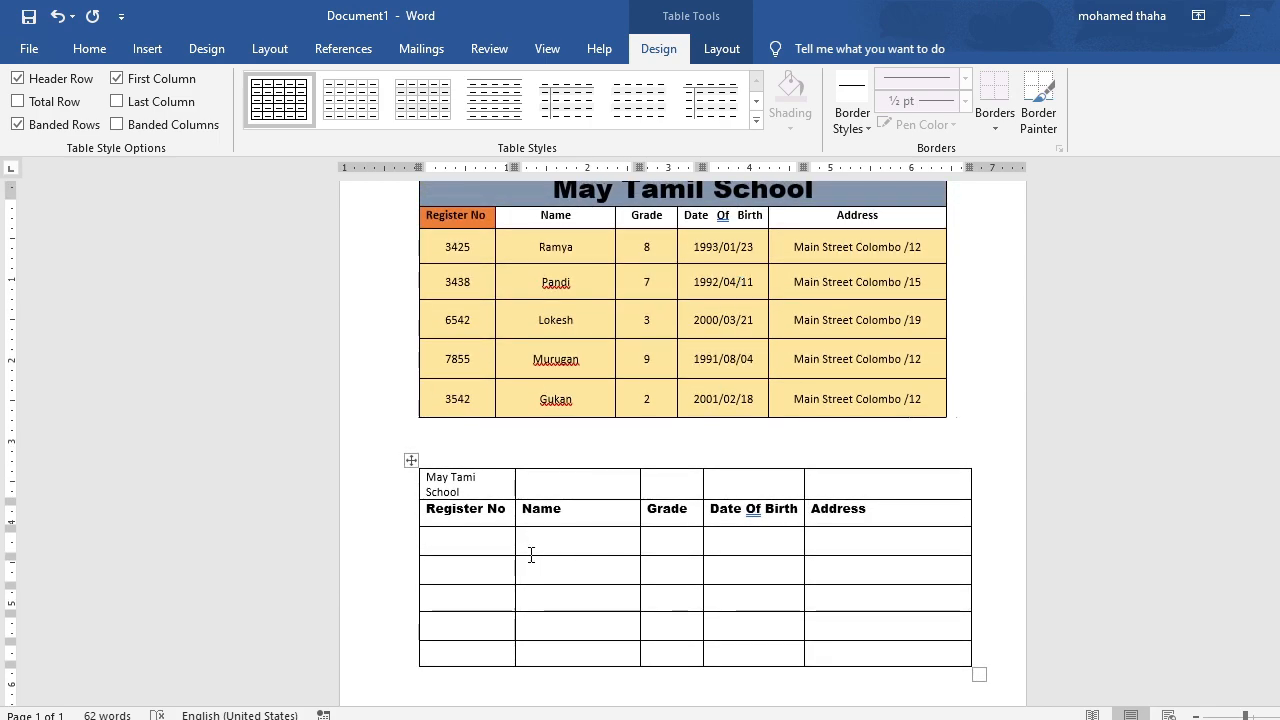
scroll(626, 353, "up", 1)
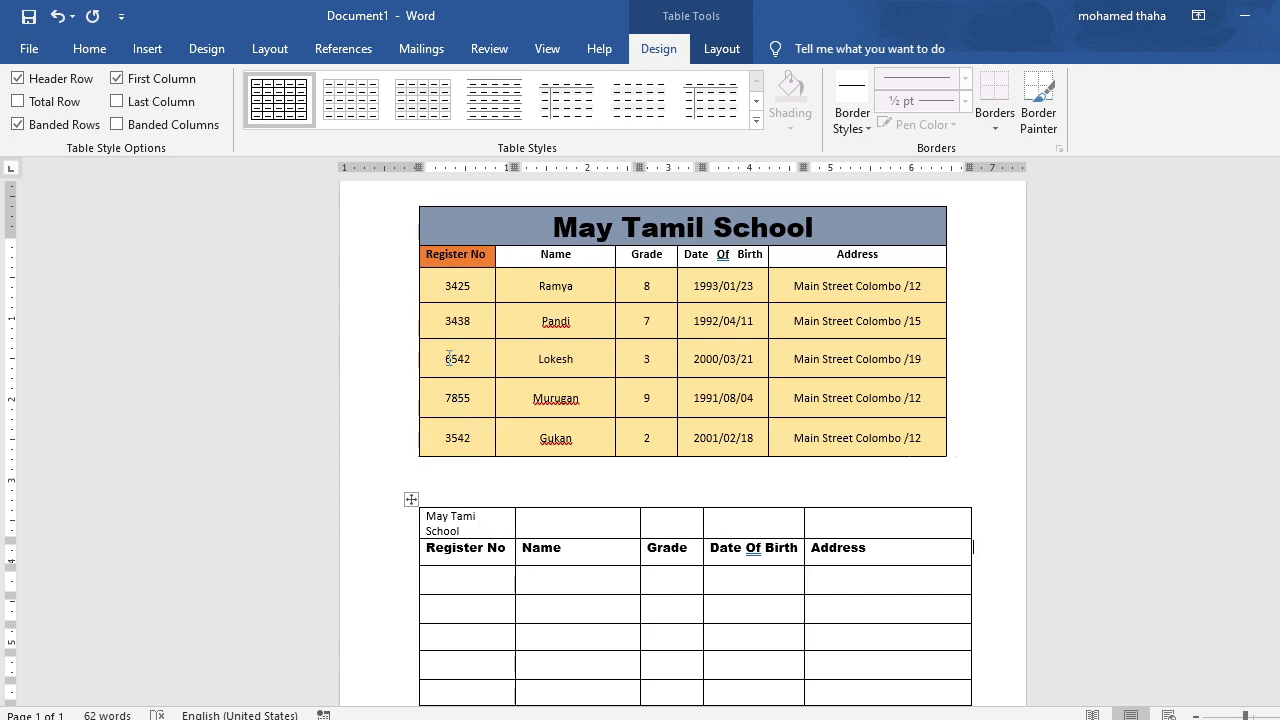
left_click(721, 52)
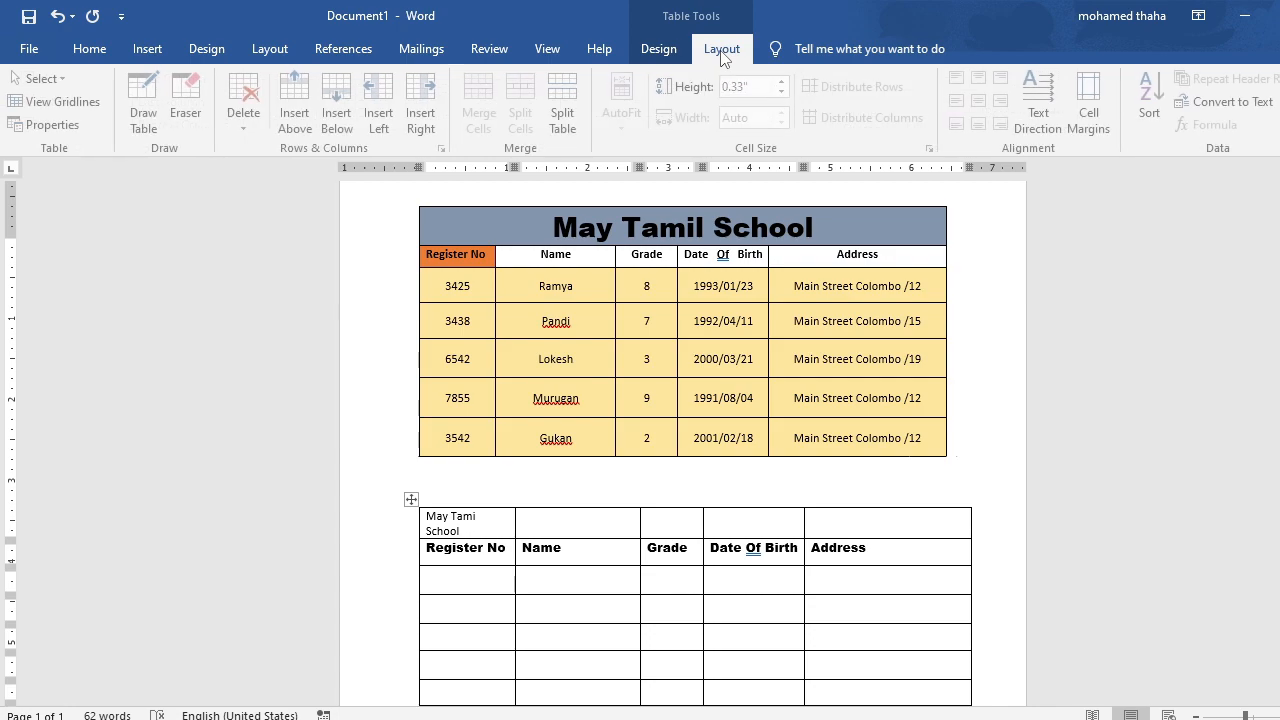
left_click(193, 118)
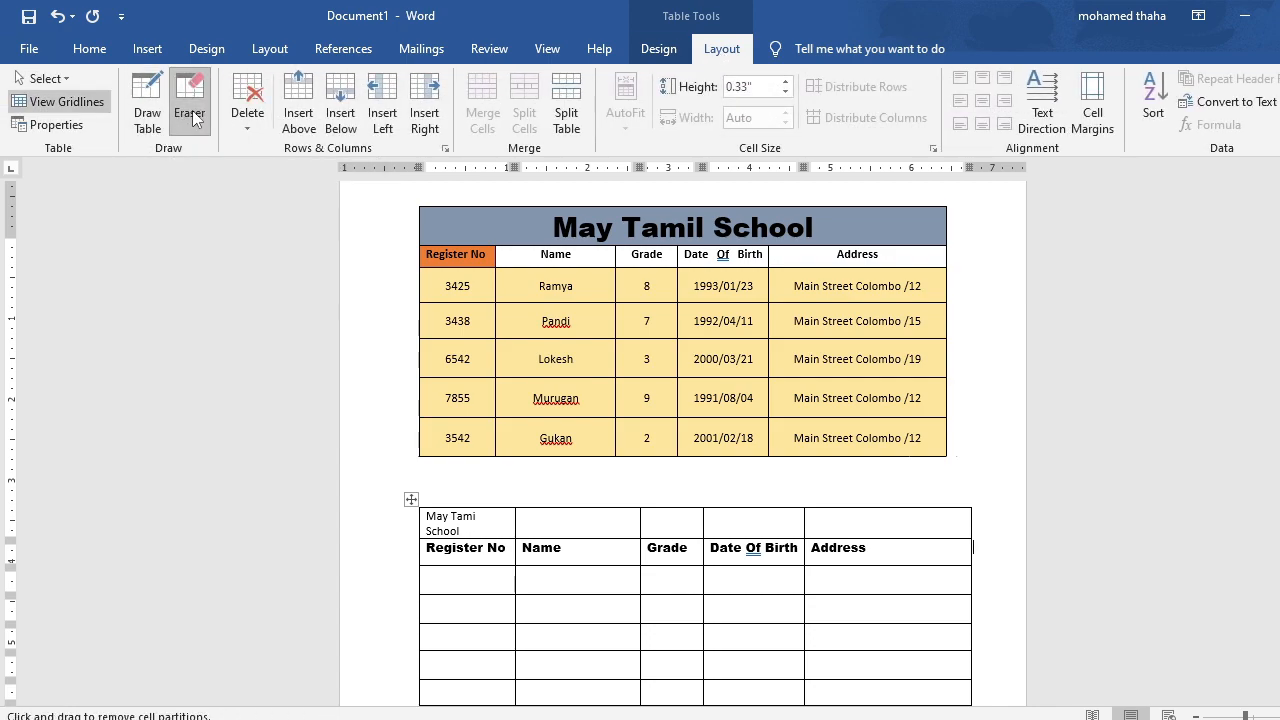
left_click(516, 522)
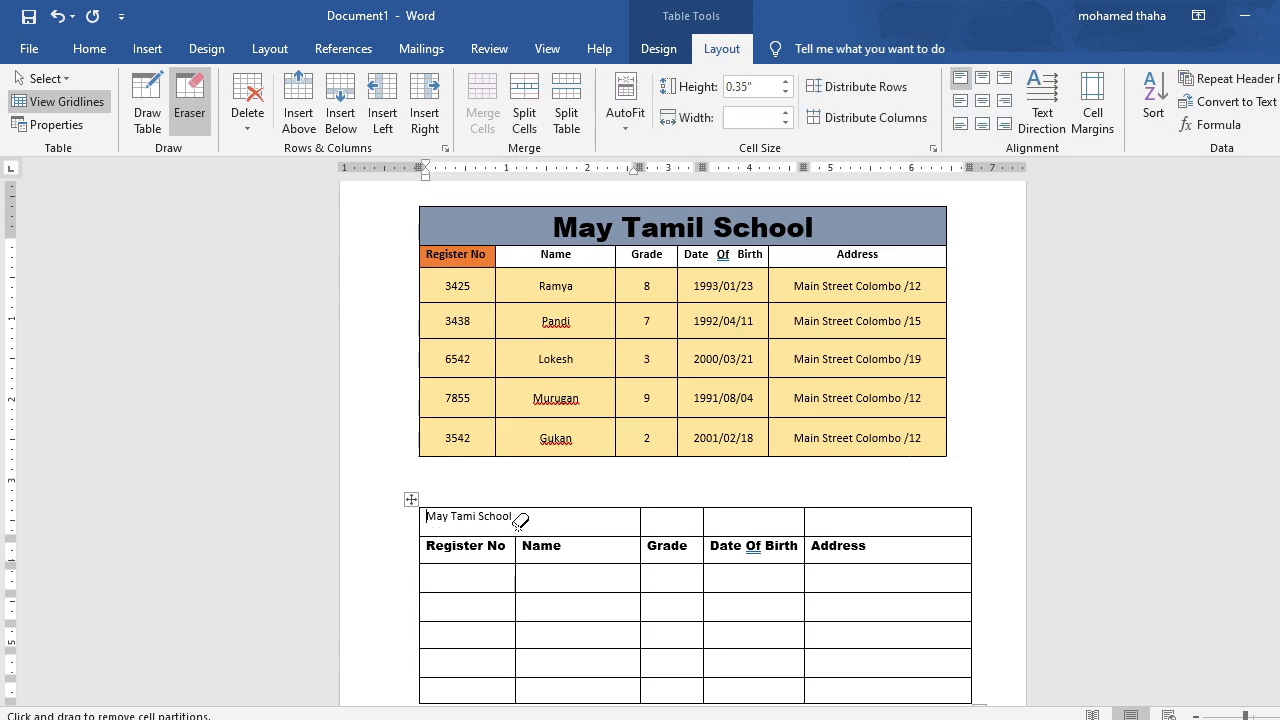
left_click(641, 522)
left_click(704, 521)
left_click(805, 522)
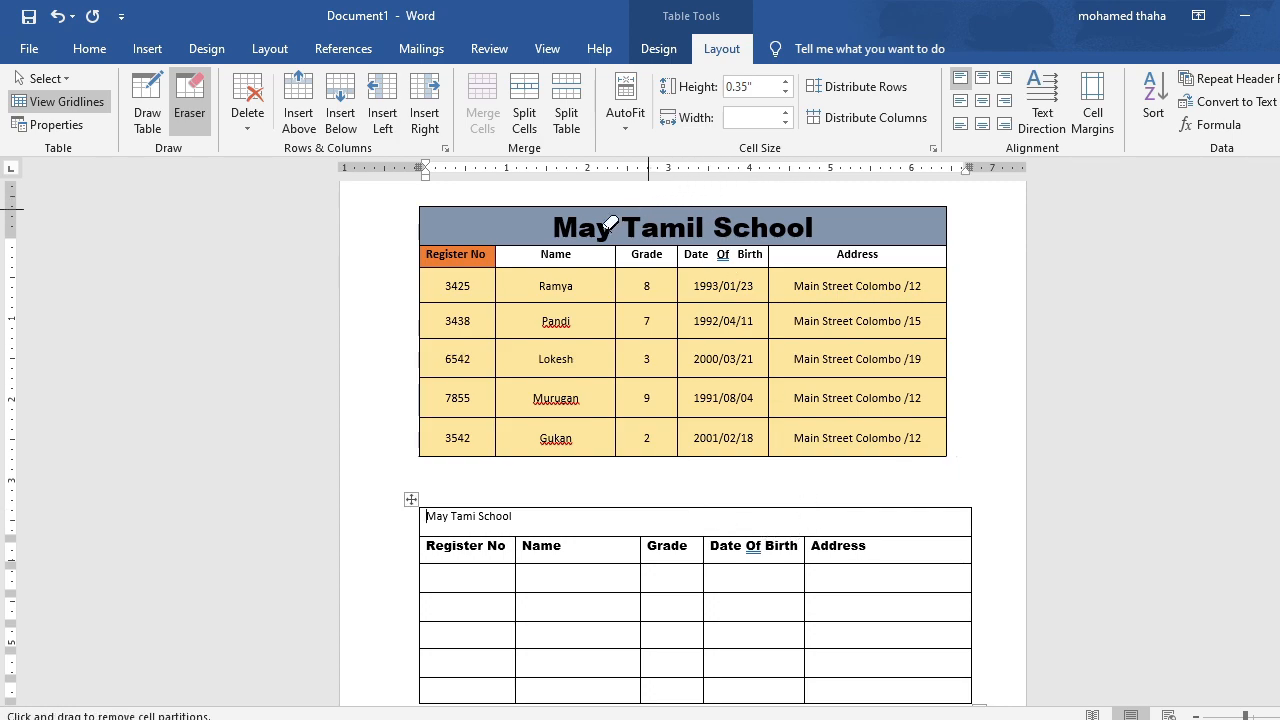
key("Escape")
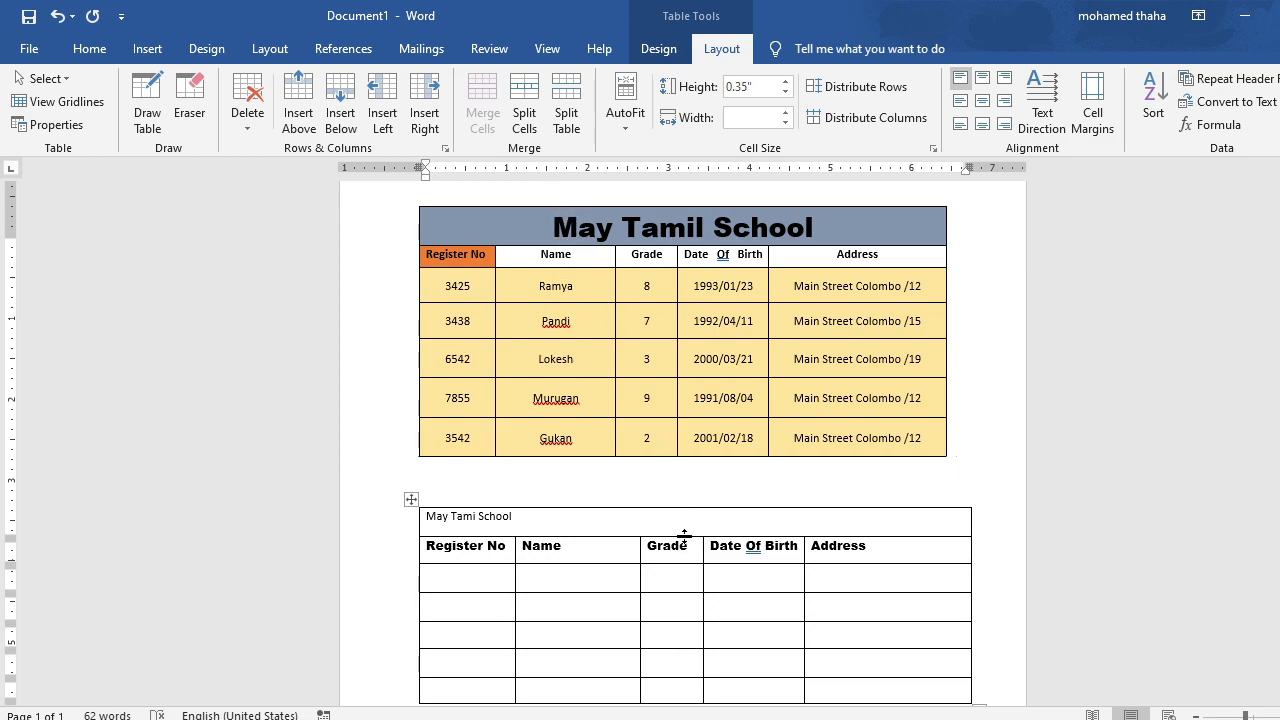
Increase the title row's height to 0.54" and center the title horizontally and vertically in its cell.
left_click_drag(684, 535, 685, 549)
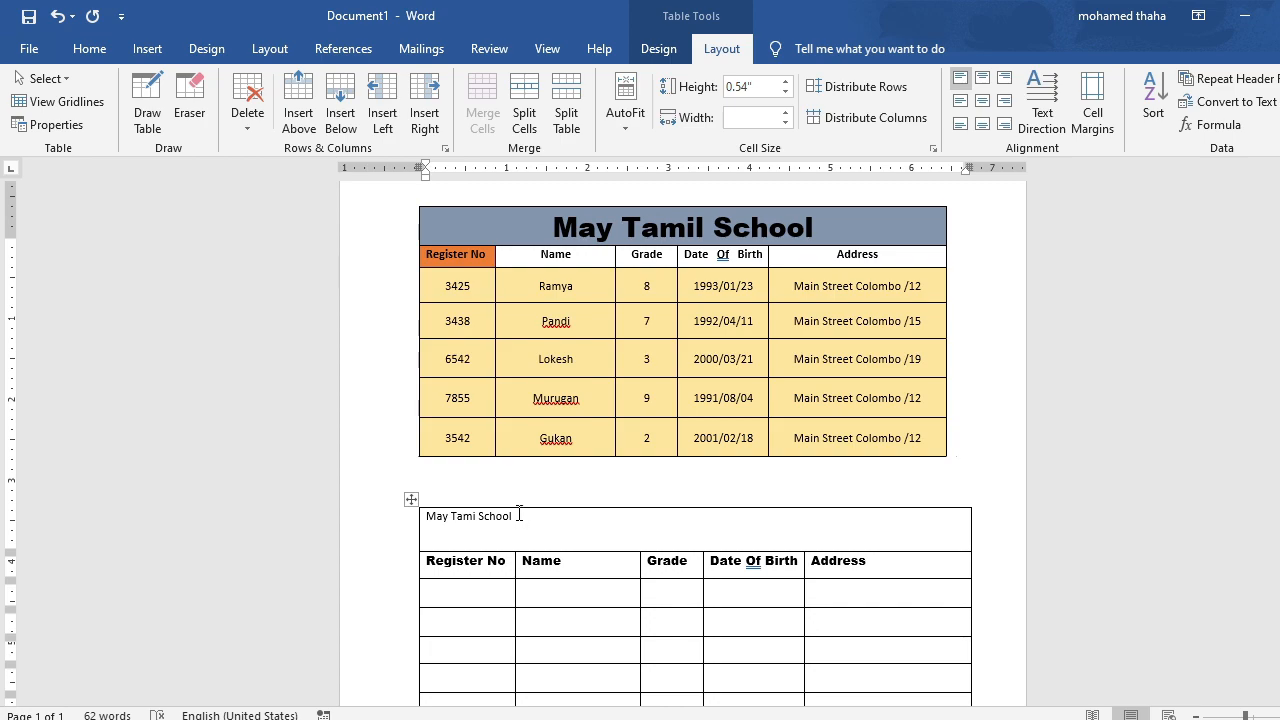
left_click_drag(518, 515, 422, 515)
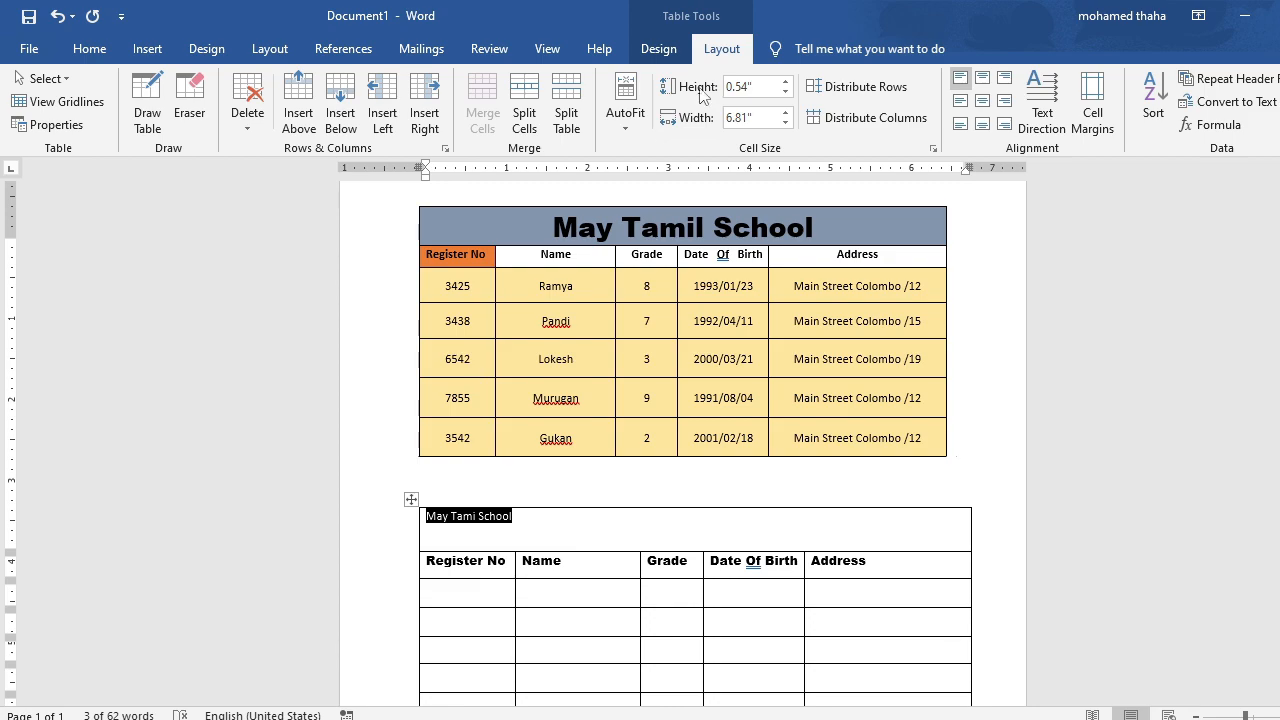
left_click(988, 99)
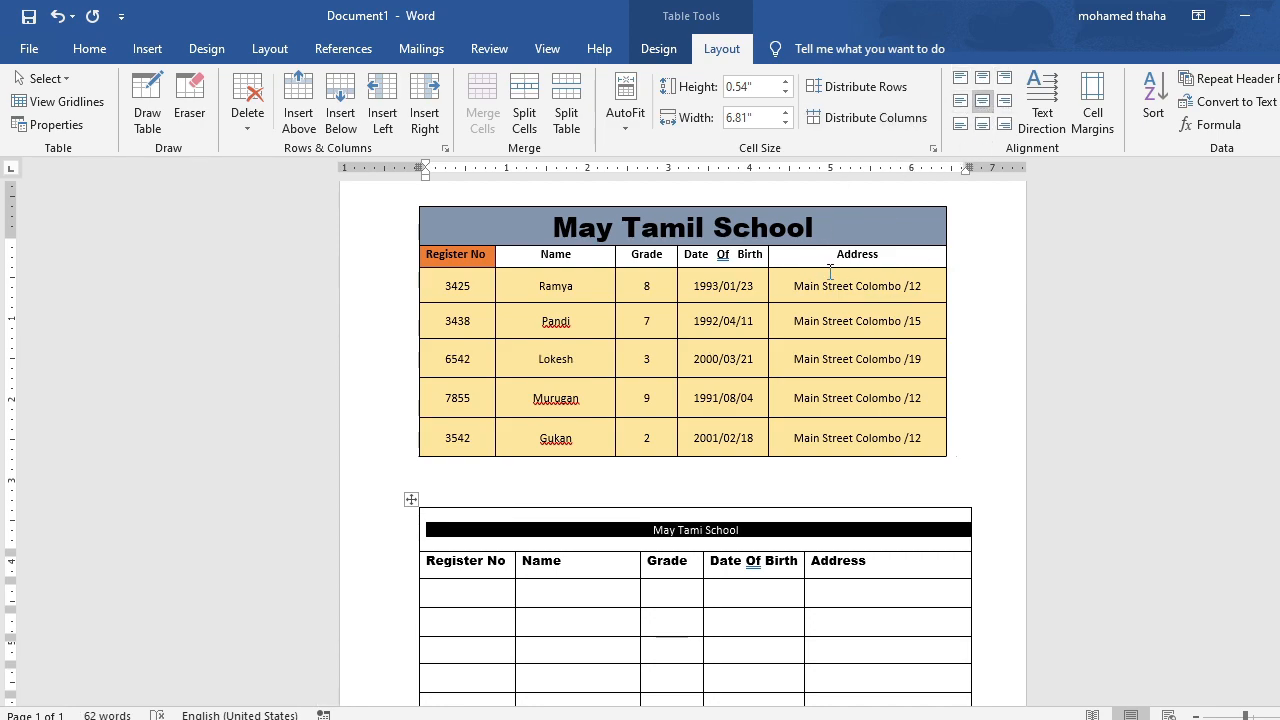
Set the new table's title to Arial Black at size 24.
left_click(92, 50)
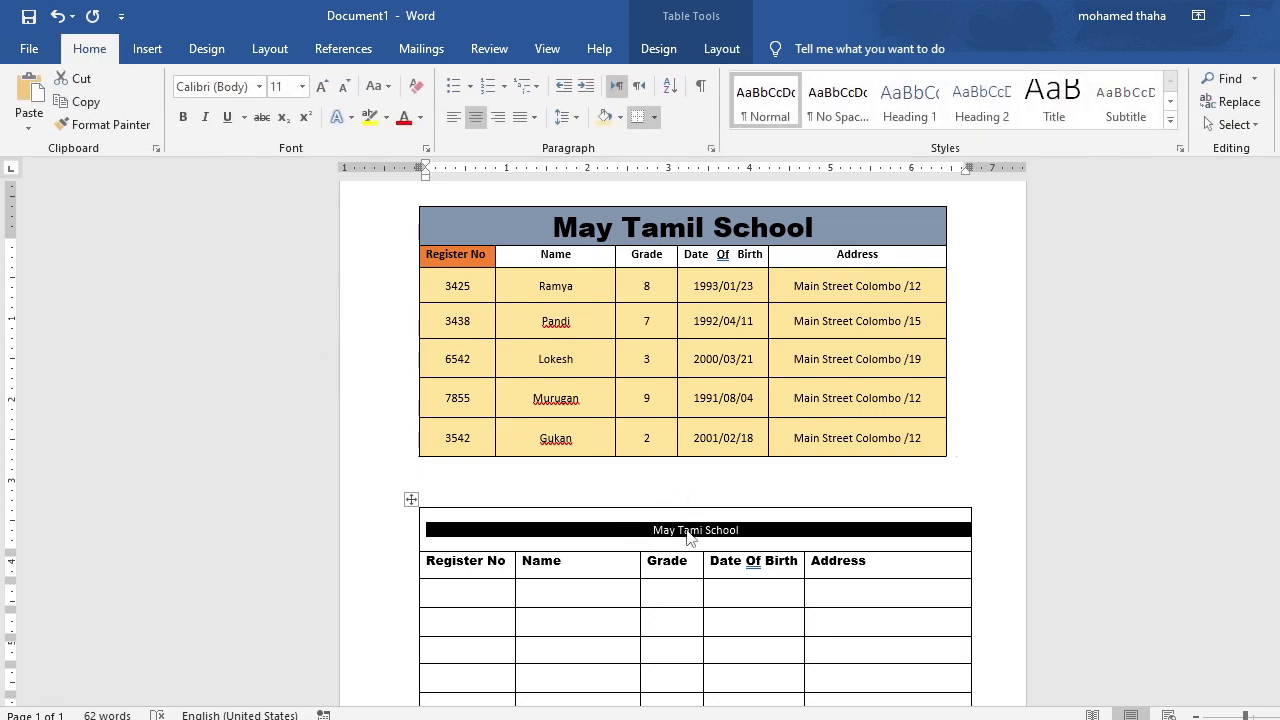
left_click(259, 86)
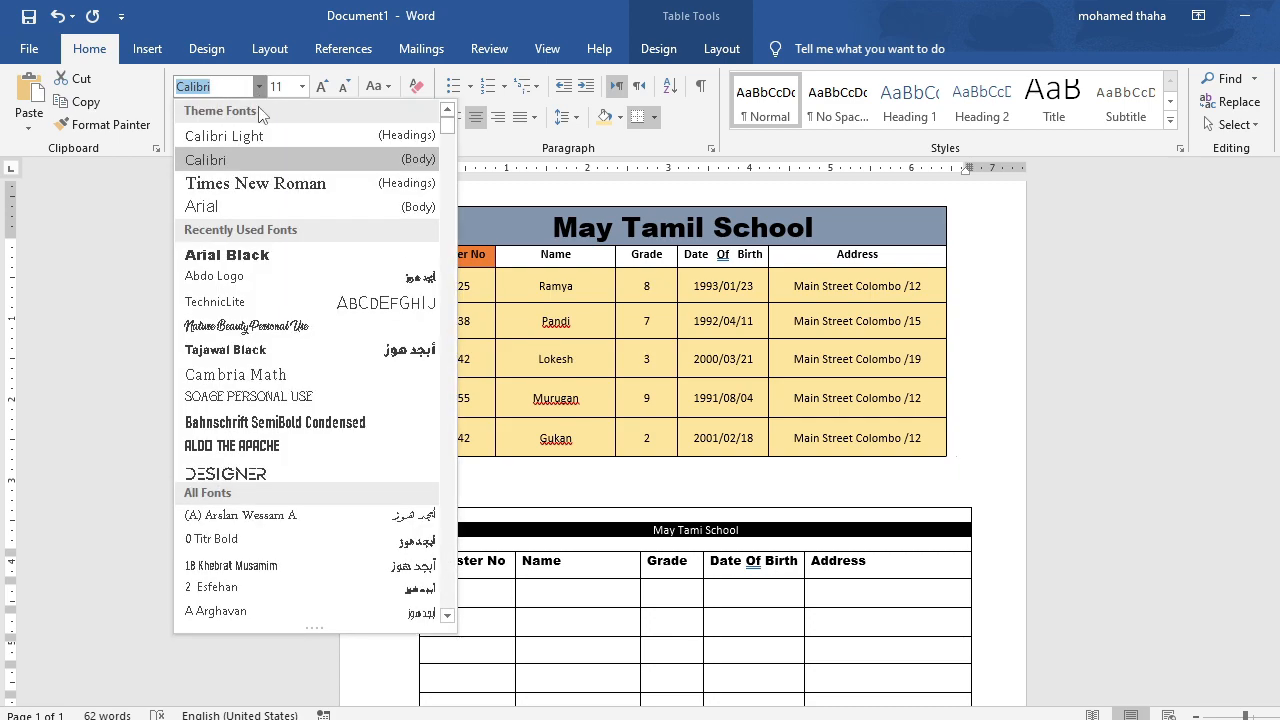
left_click(250, 262)
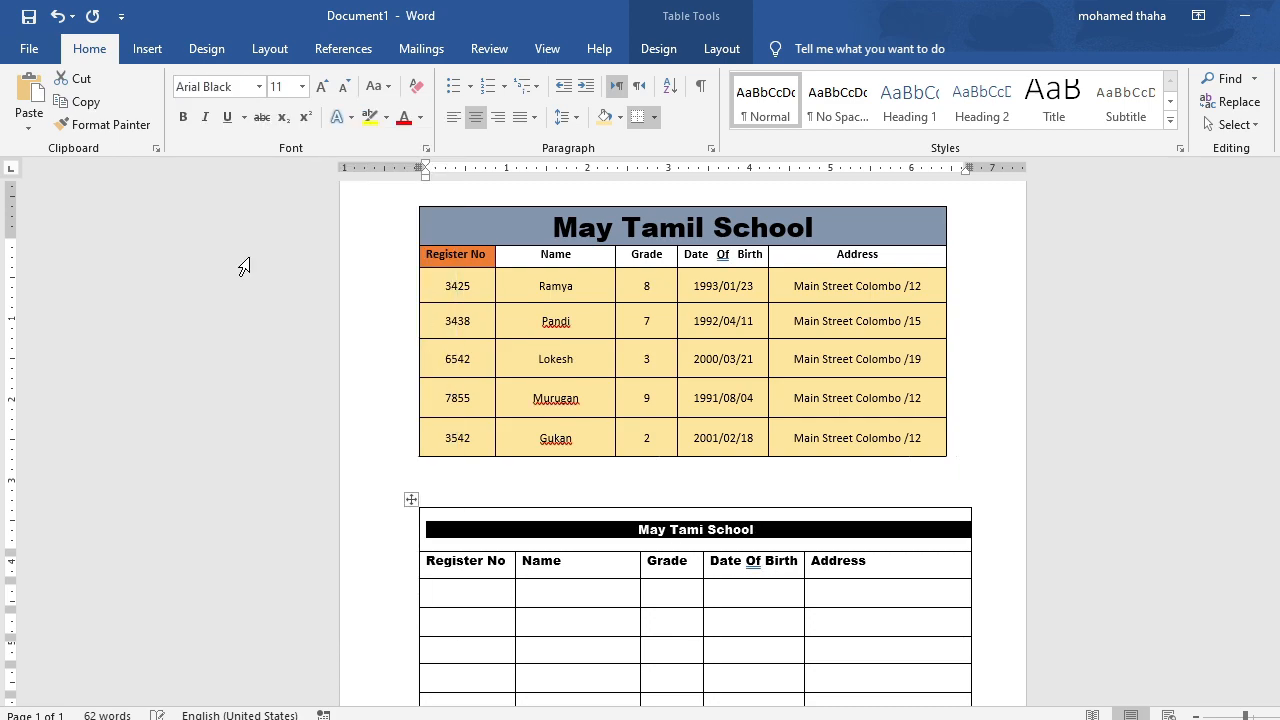
left_click(302, 88)
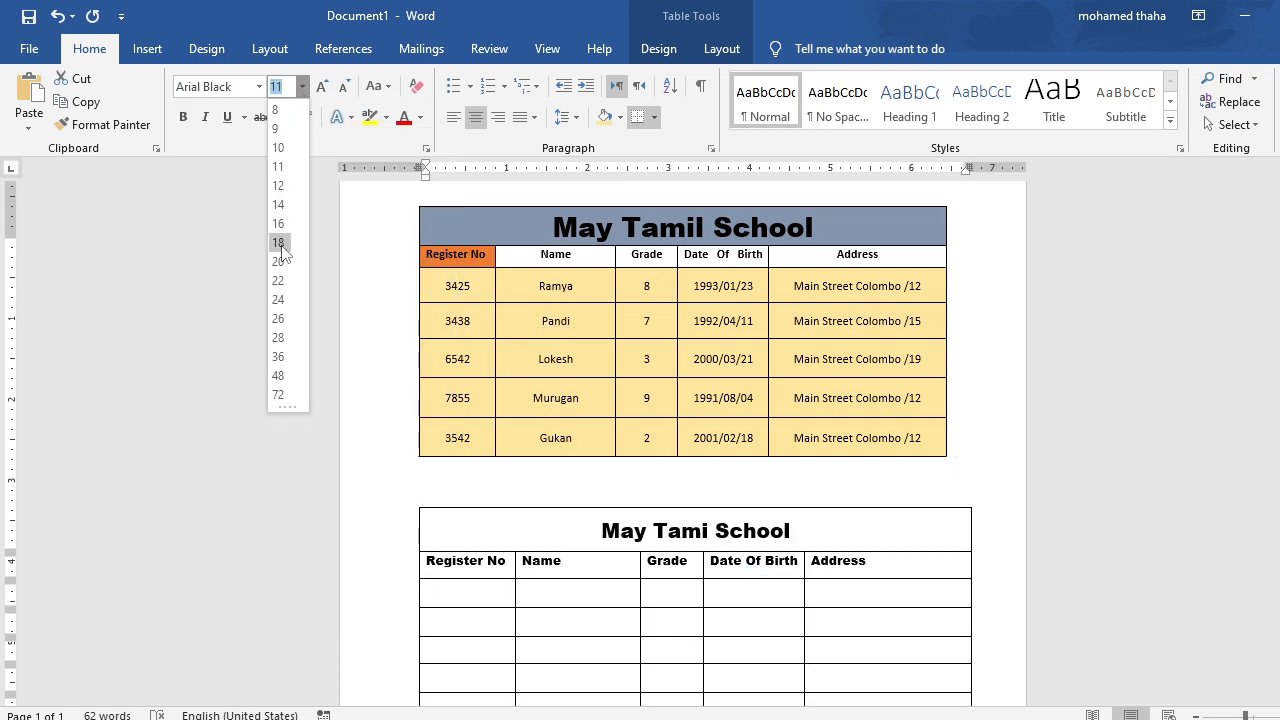
left_click(280, 300)
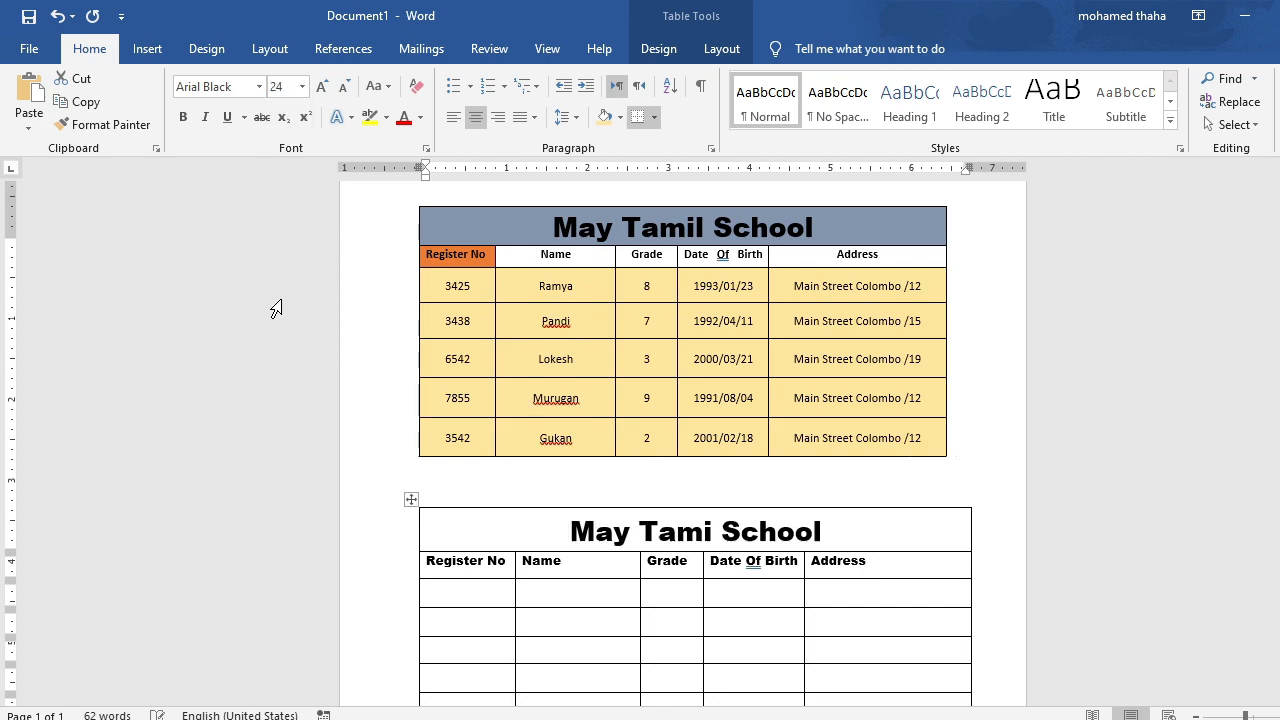
left_click(1122, 488)
Center the new table's column headings horizontally and vertically in their cells.
scroll(865, 565, "down", 1)
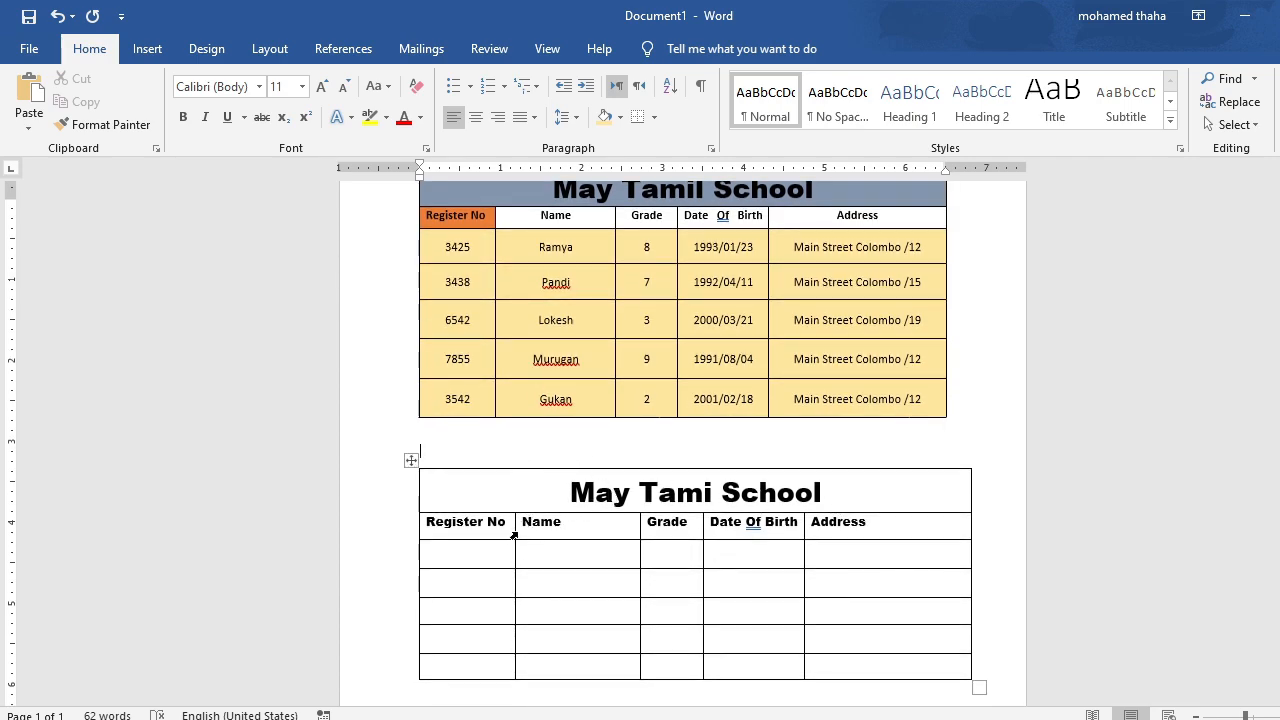
left_click_drag(514, 531, 516, 524)
left_click_drag(869, 521, 432, 522)
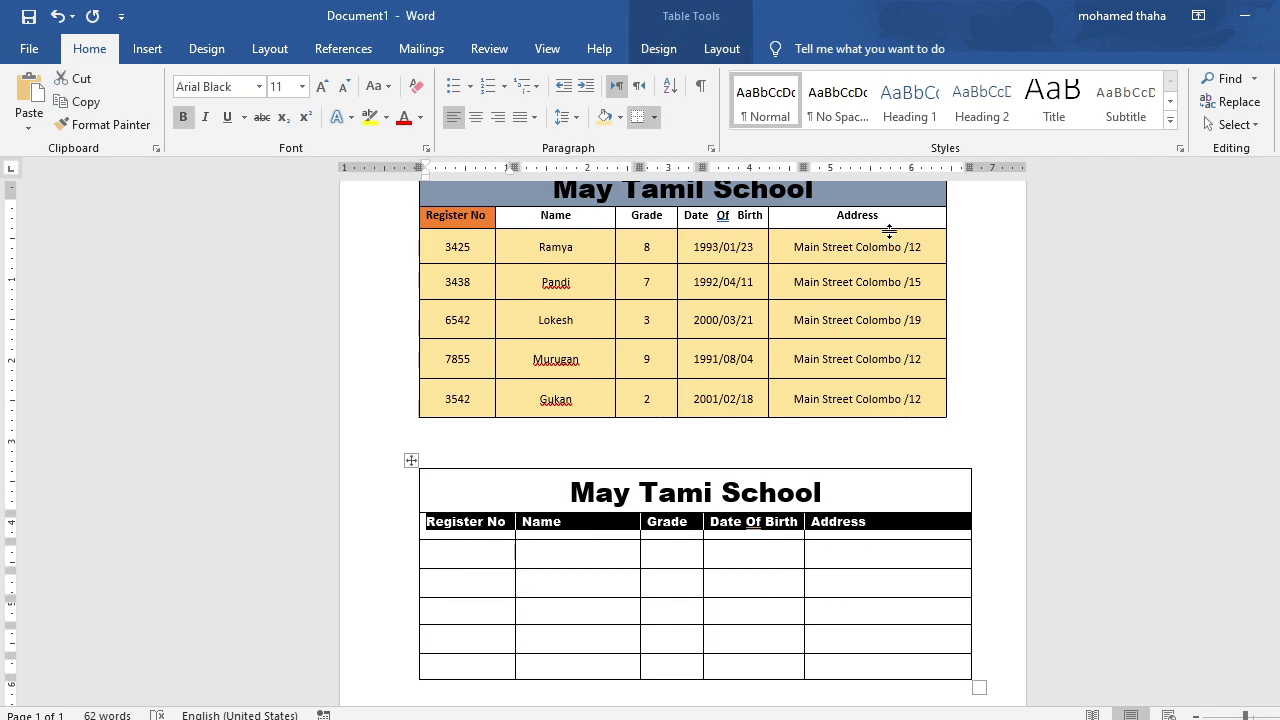
left_click(708, 50)
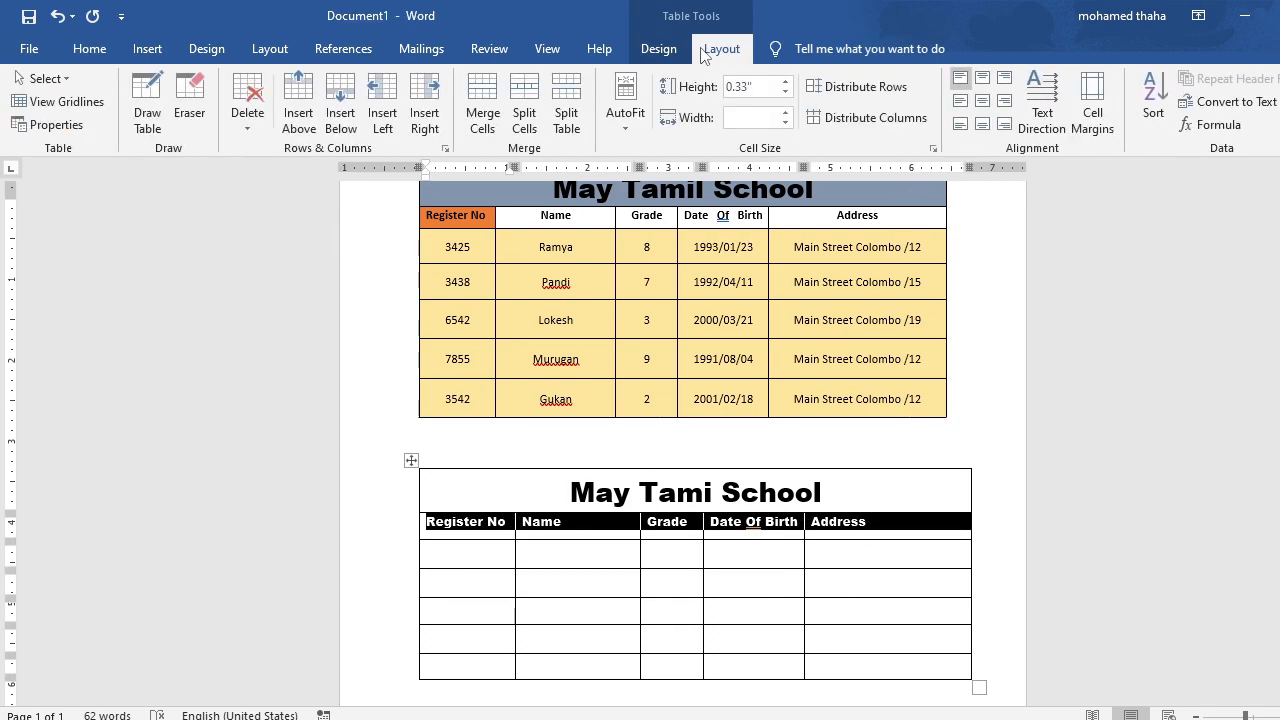
left_click(983, 104)
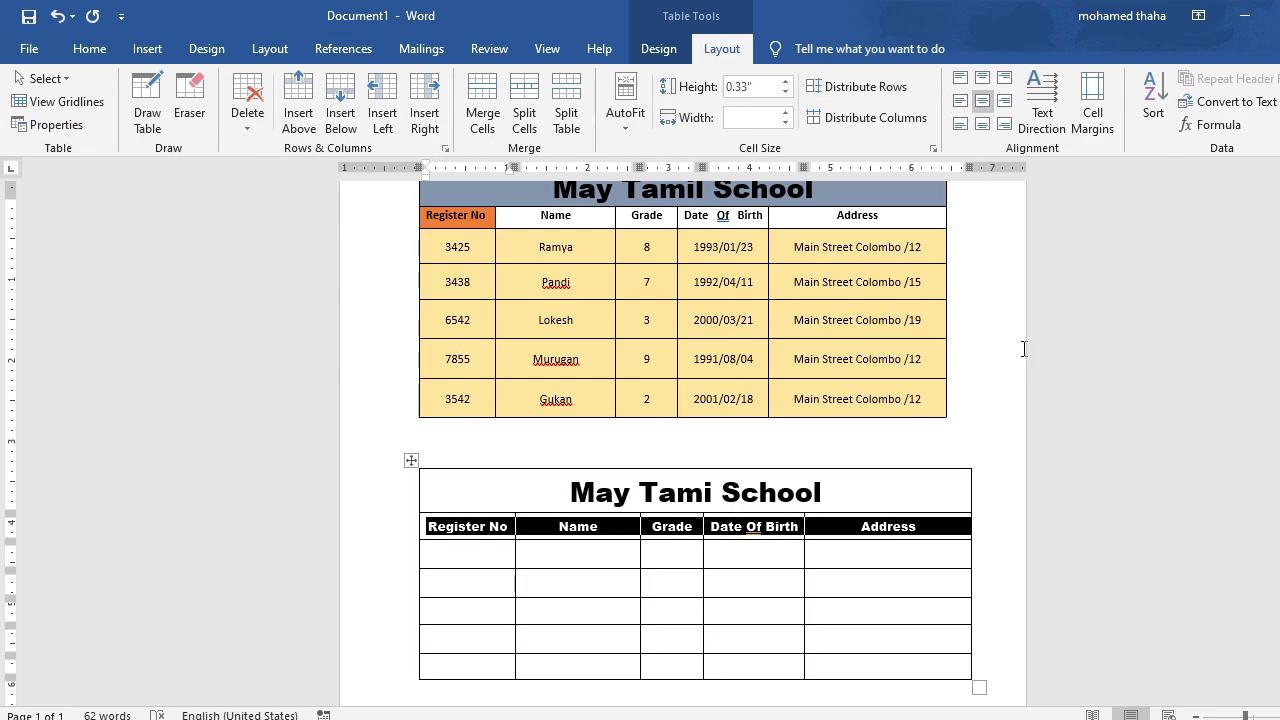
left_click(1068, 474)
Align the new table's column headings to the top center of their cells.
left_click_drag(917, 524, 448, 527)
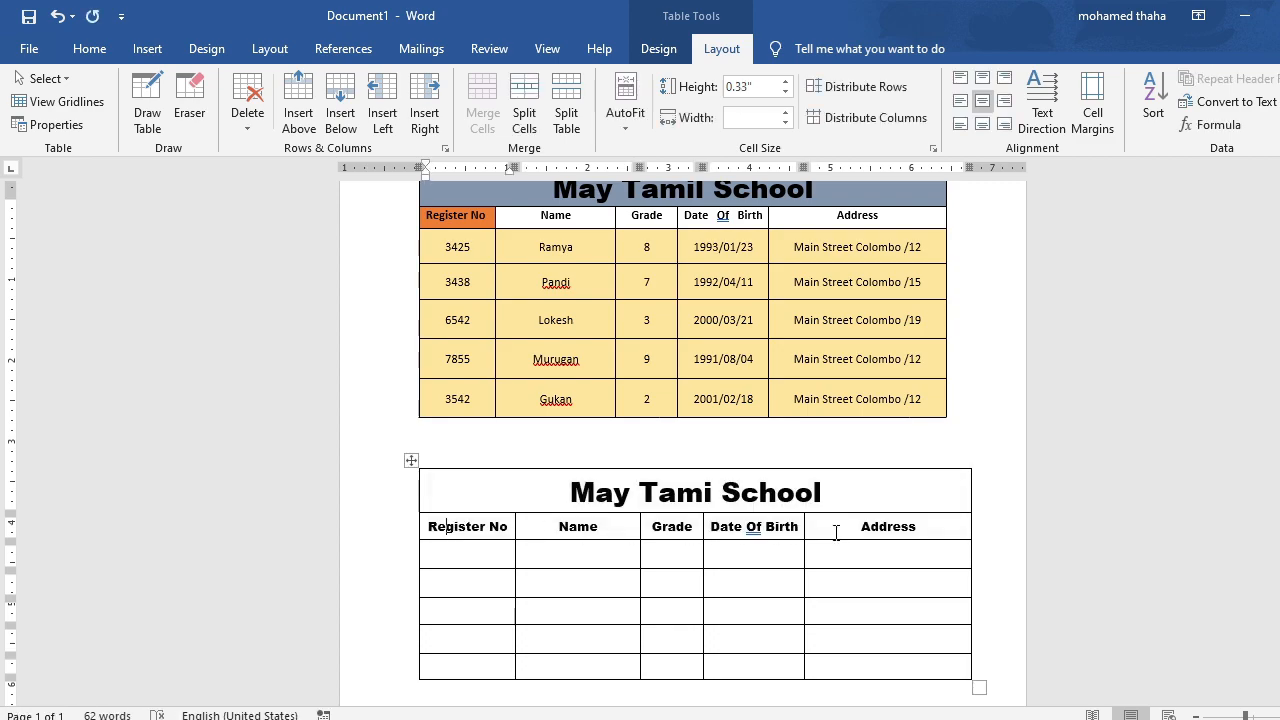
left_click_drag(924, 528, 500, 526)
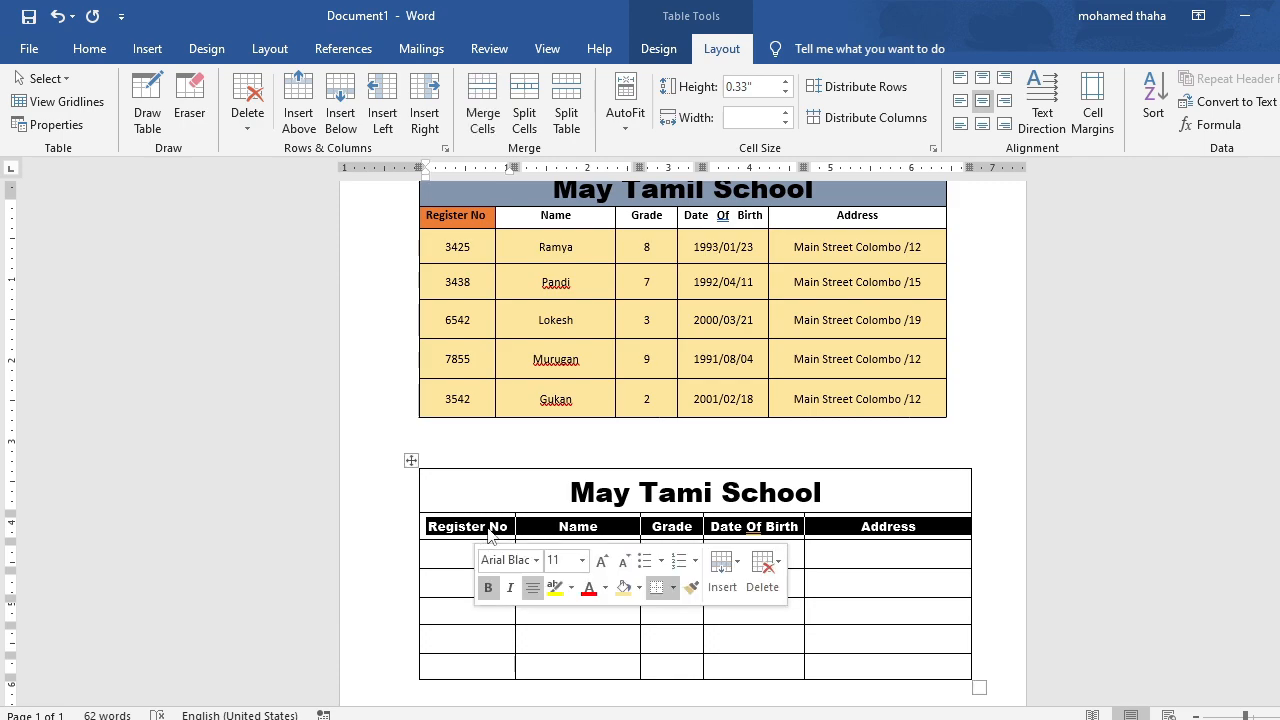
left_click(982, 77)
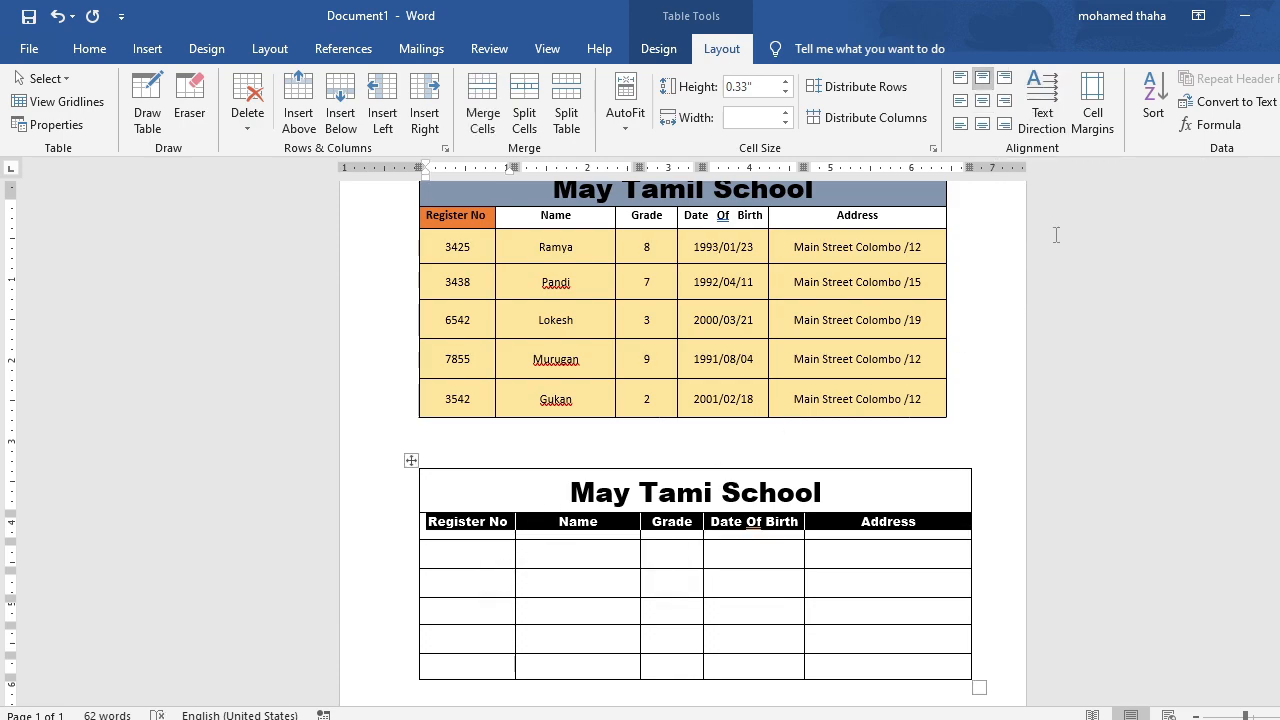
left_click(1134, 460)
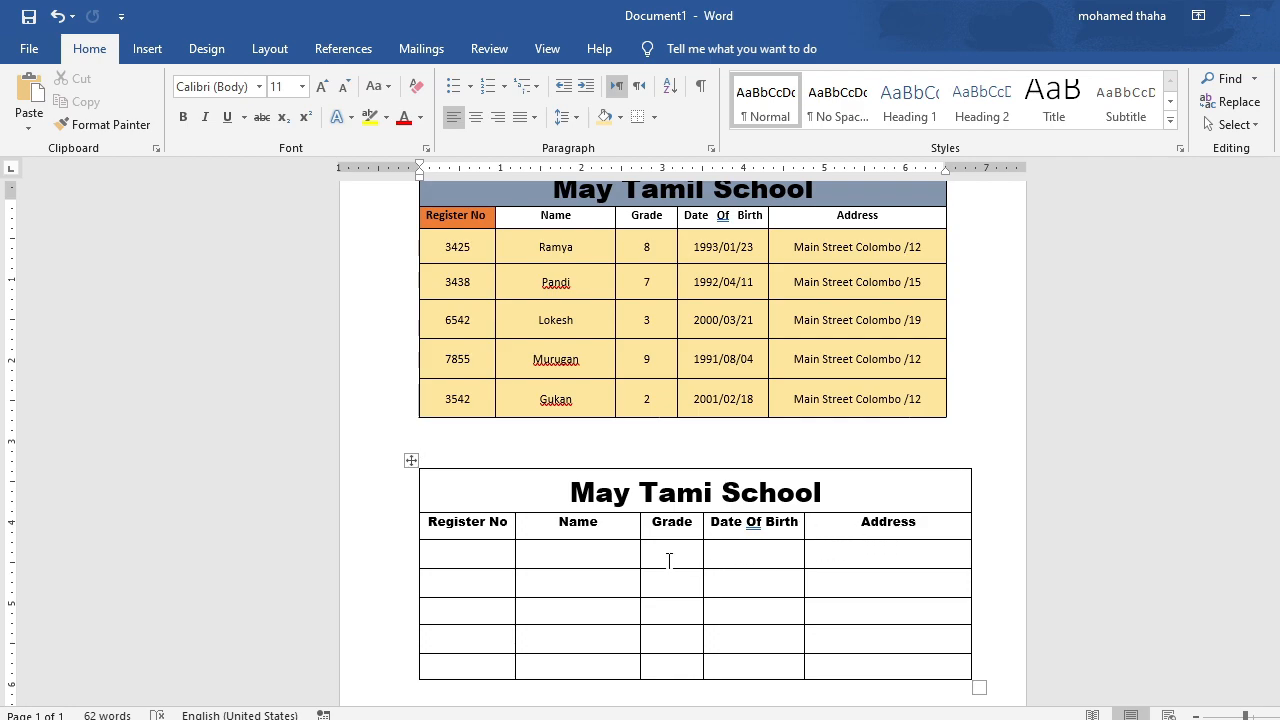
Fill the new table's Register No column with the five students' register numbers from the original table.
scroll(558, 551, "down", 2)
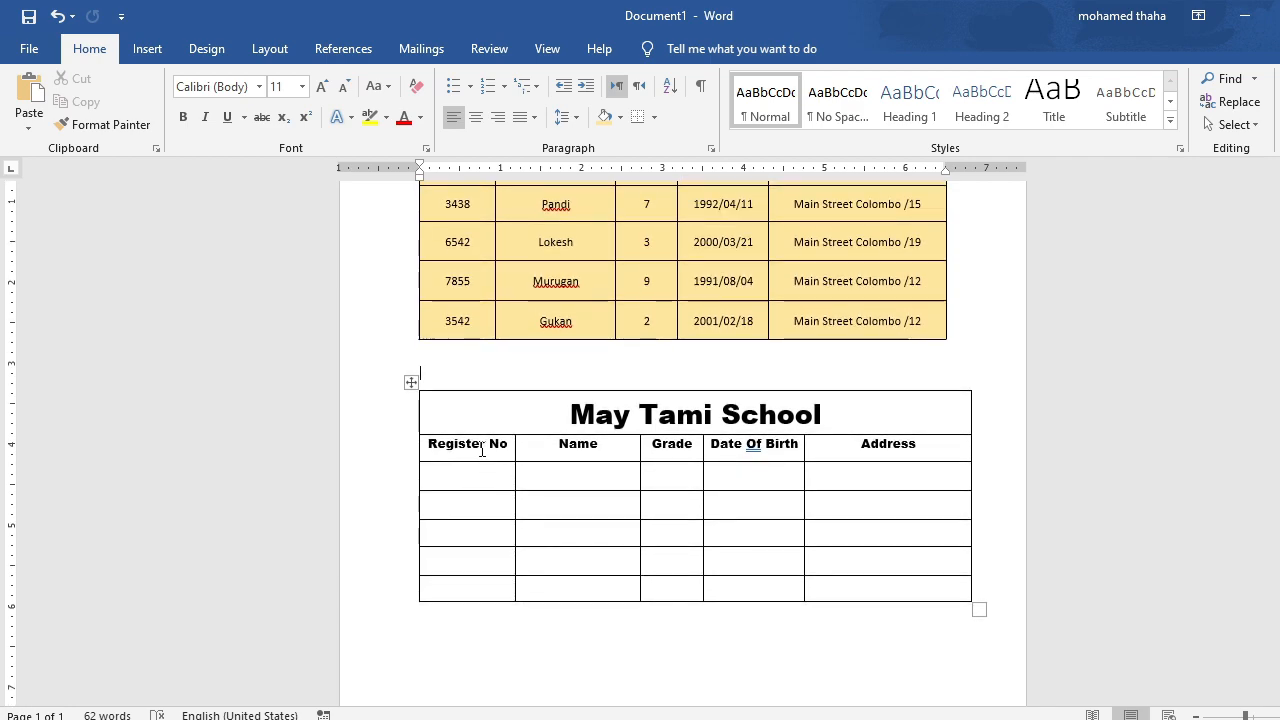
scroll(486, 455, "up", 2)
left_click(466, 555)
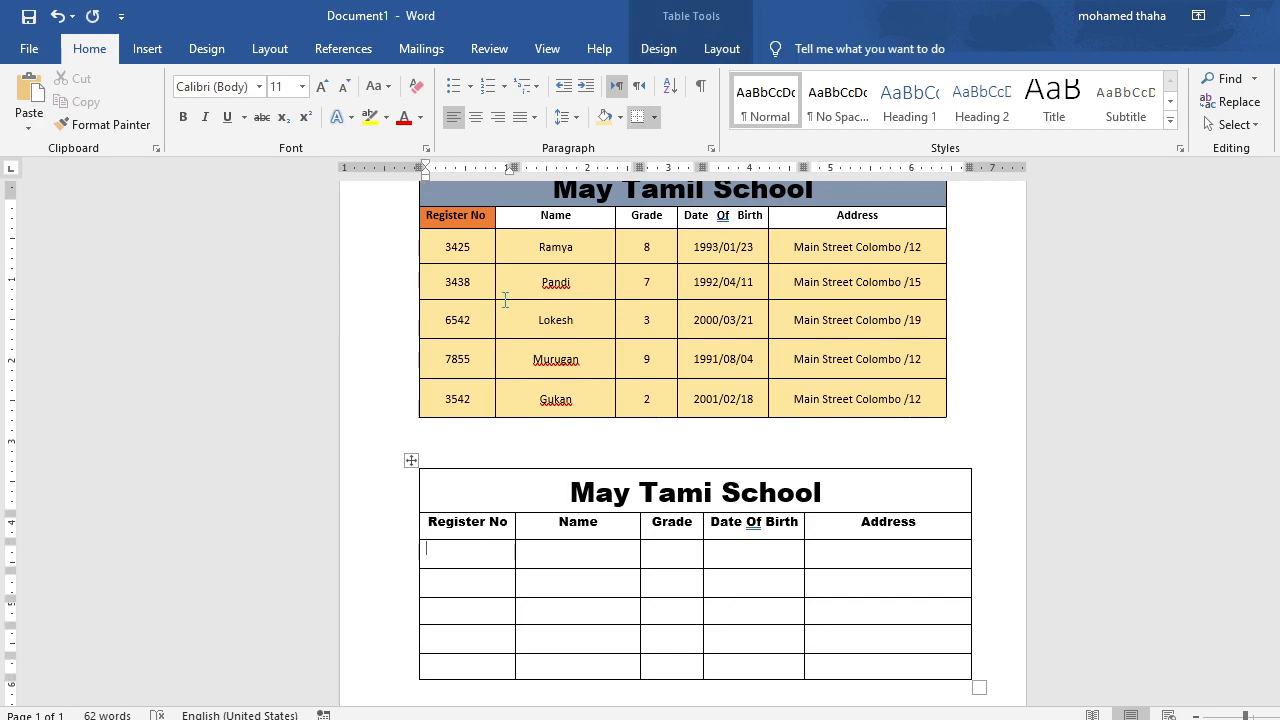
type("3425")
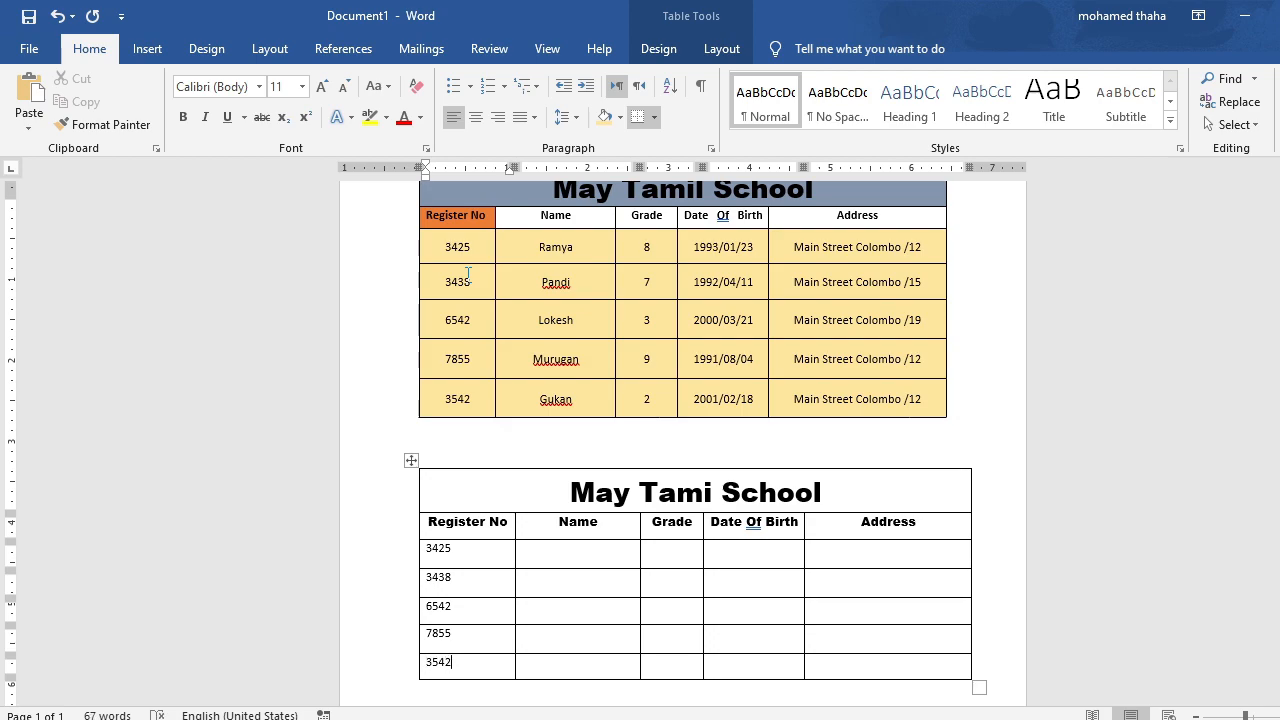
Fill the new table's Name column with the five students' names from the original table.
left_click(548, 562)
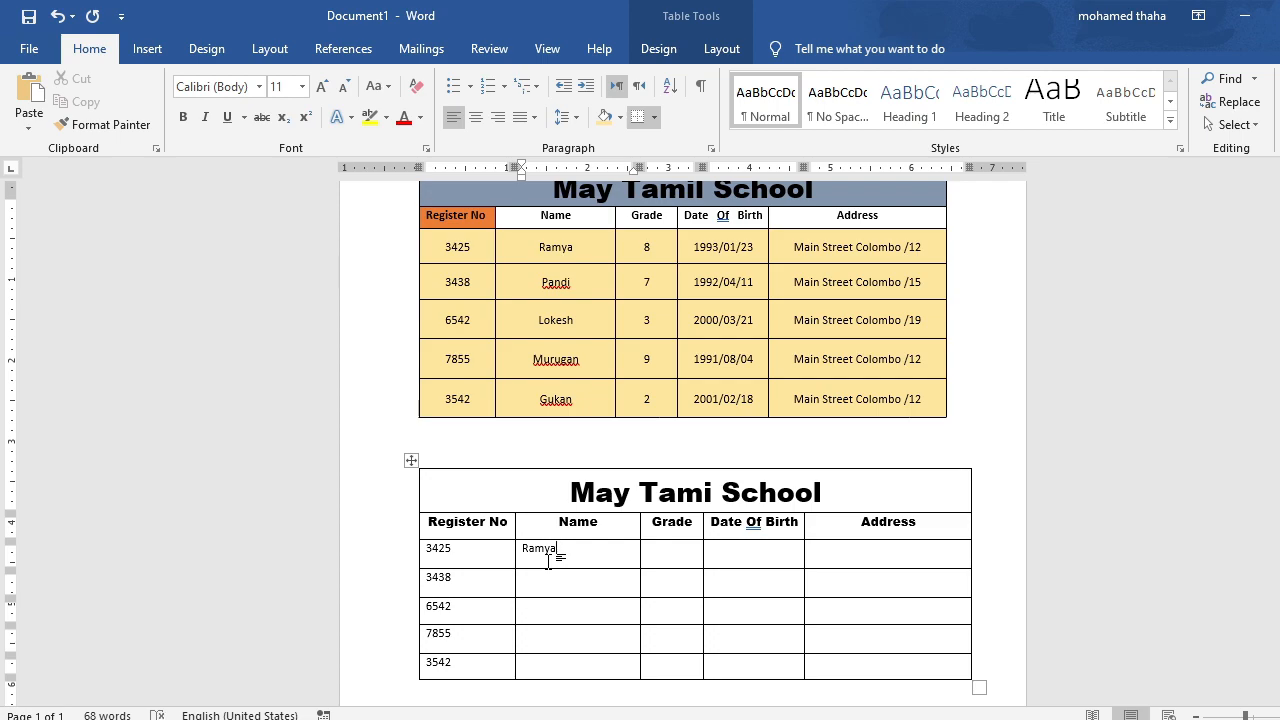
key("Down")
type("Pa")
type("Lo")
type("kes")
type("Murugan")
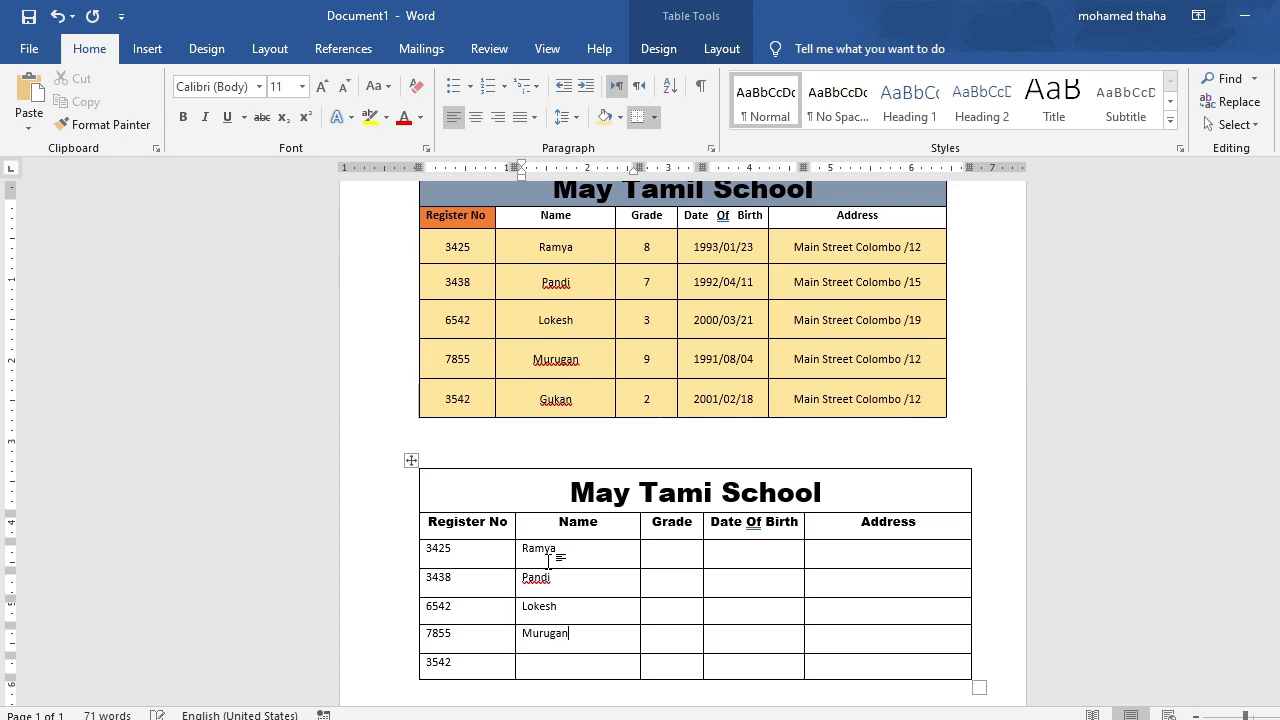
key("Down")
Fill the Grade column with 8, 7, 3, 9 and 2, and enter each student's date of birth in the Date Of Birth column.
key("Tab")
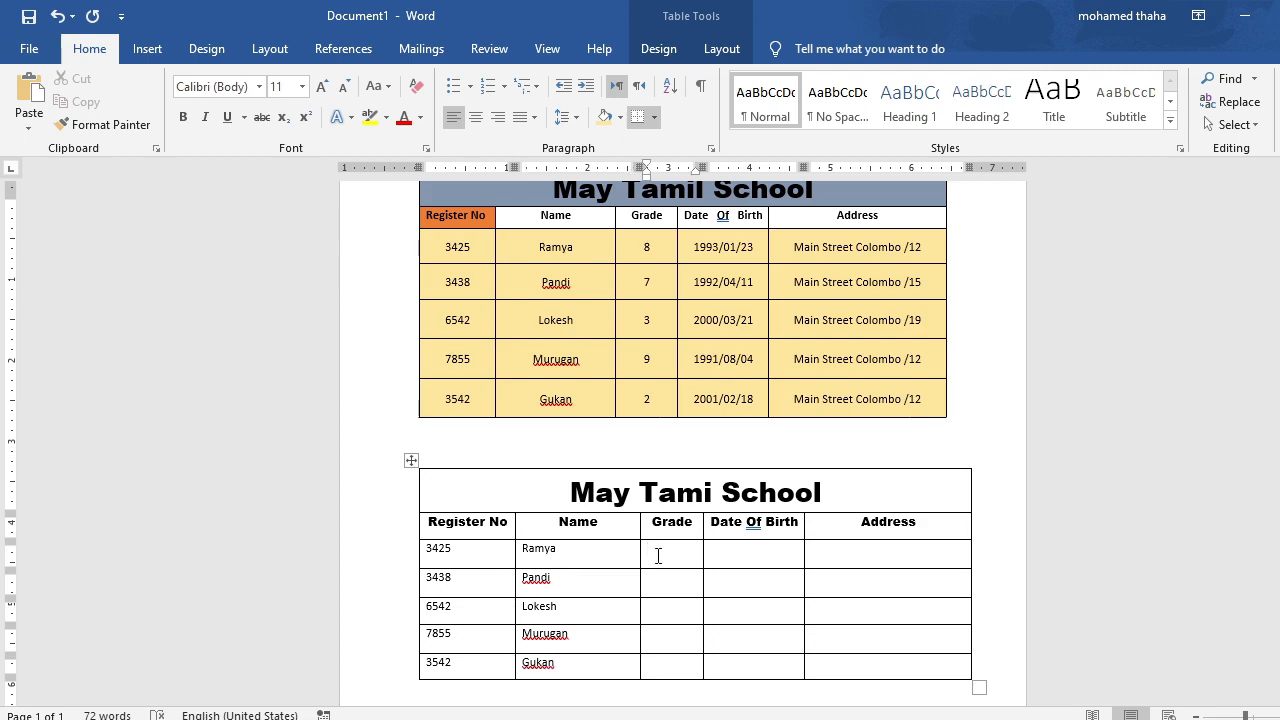
key("Down")
left_click(743, 557)
type("1993/01/21")
key("Down")
type("1992/04/11")
key("Down")
type("2000/03")
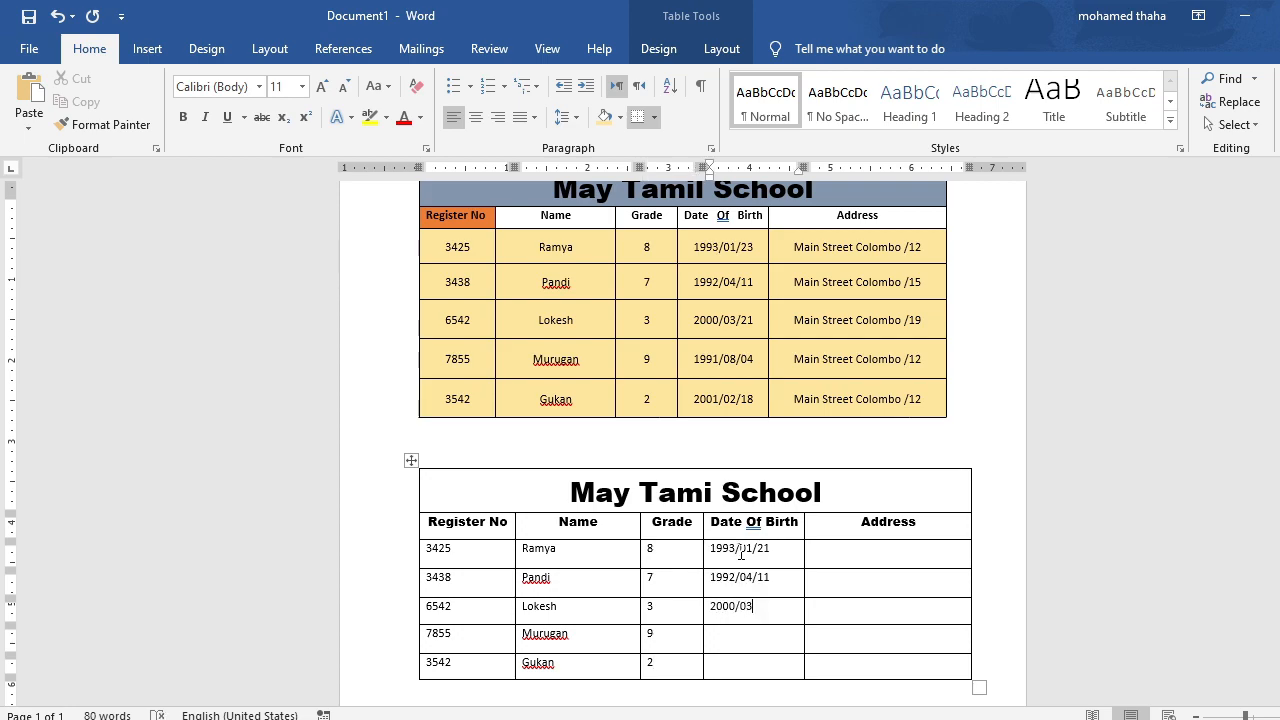
type("1991/08/04")
key("Down")
type("2001/02/18")
Enter the first student's address in the new table's Address column.
left_click(822, 555)
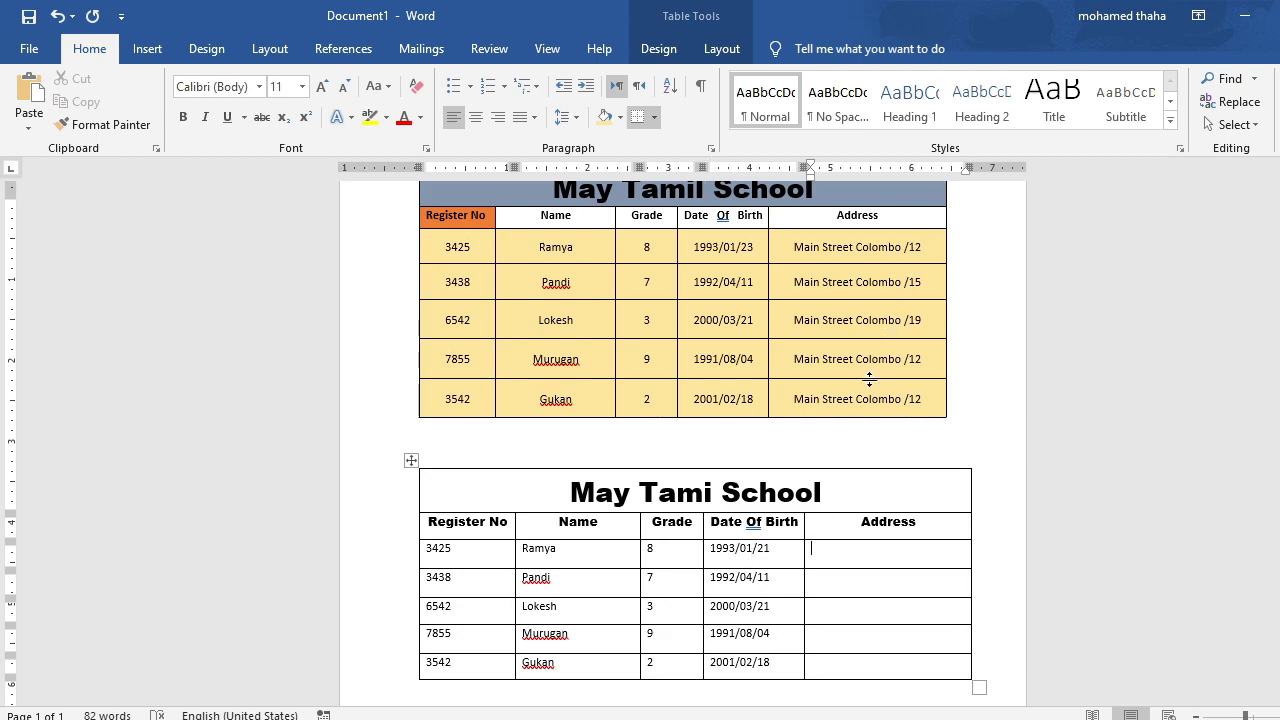
type("Main Street Colombo /12")
Copy the first student's address into the Address cells of the other four student rows.
left_click_drag(945, 548, 825, 560)
key("ctrl+c")
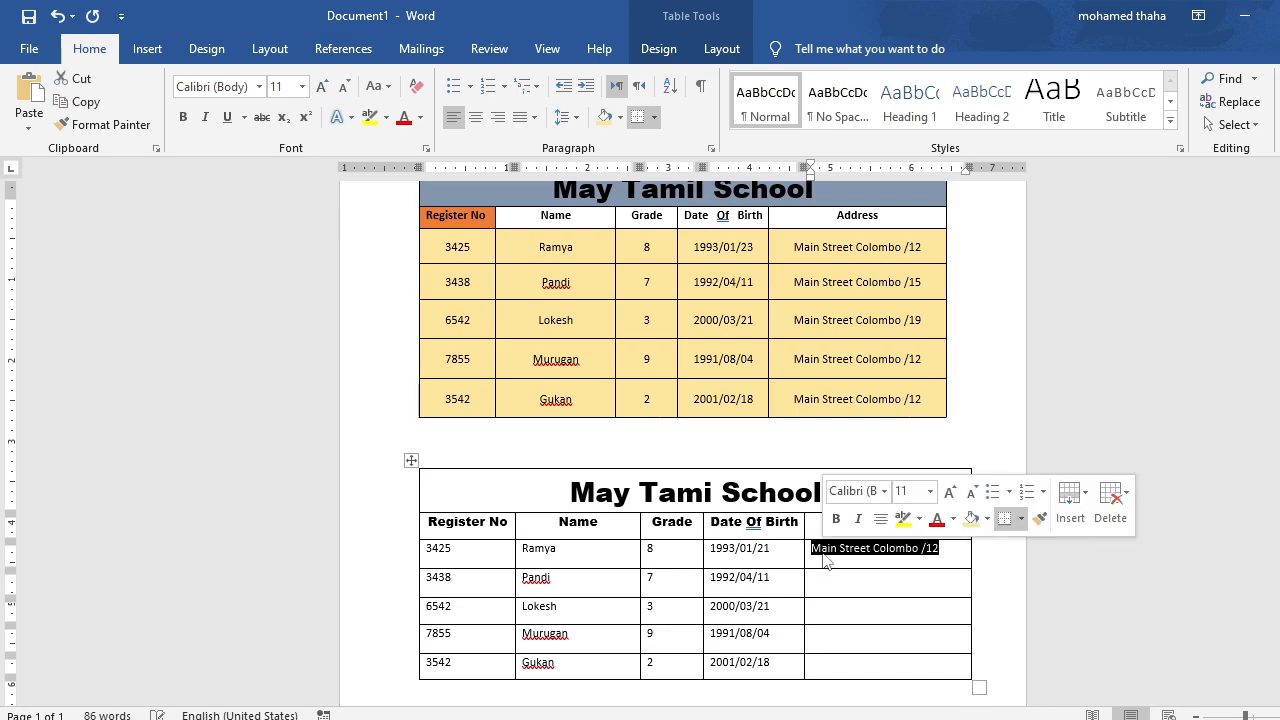
right_click(847, 551)
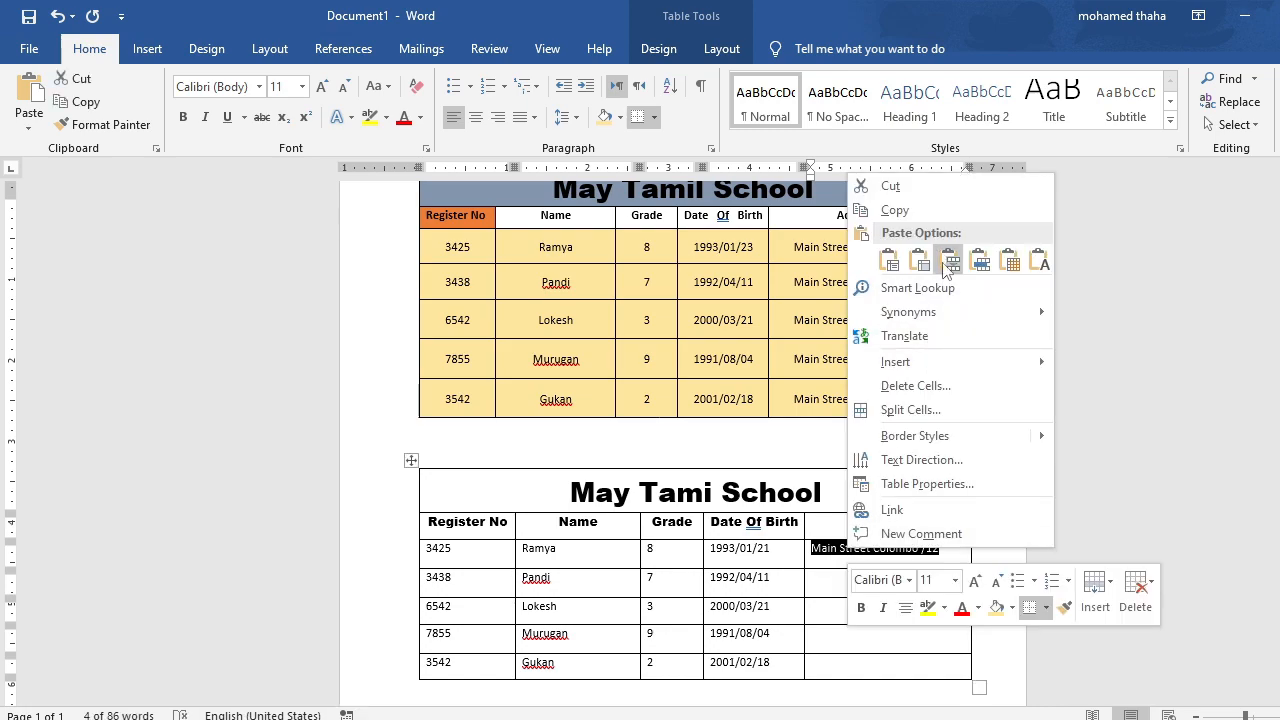
left_click(893, 210)
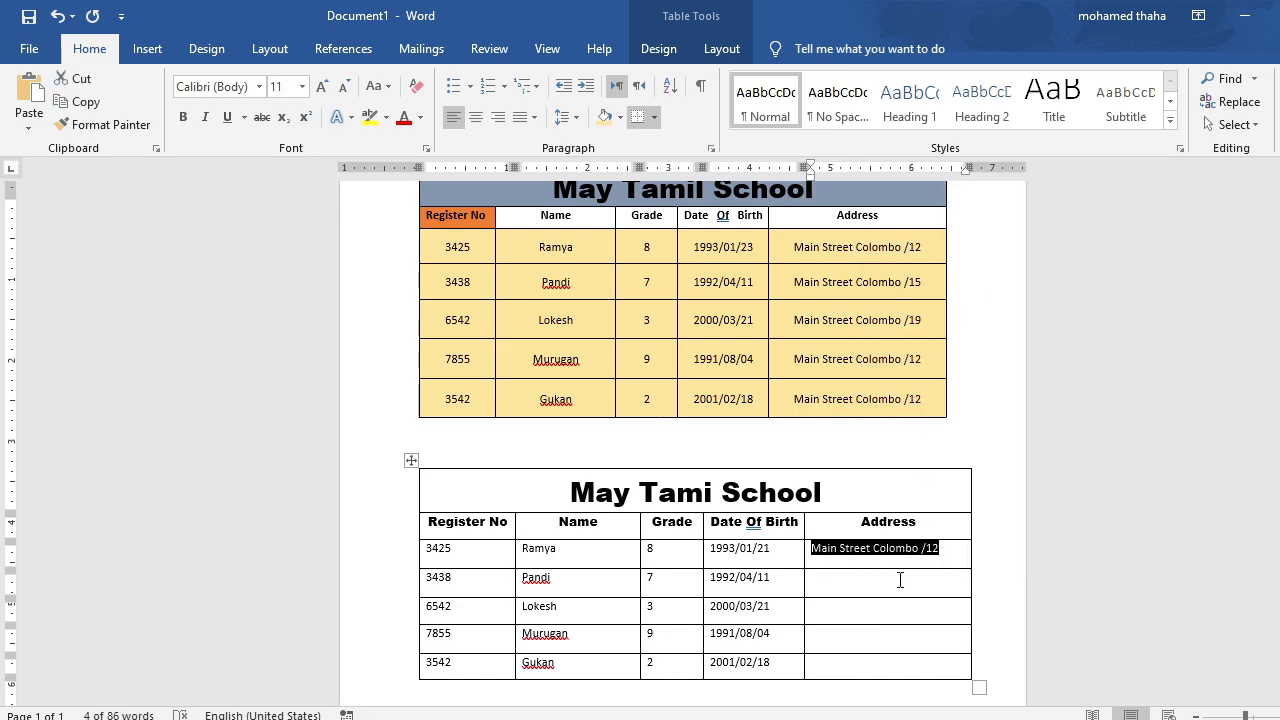
left_click(834, 586)
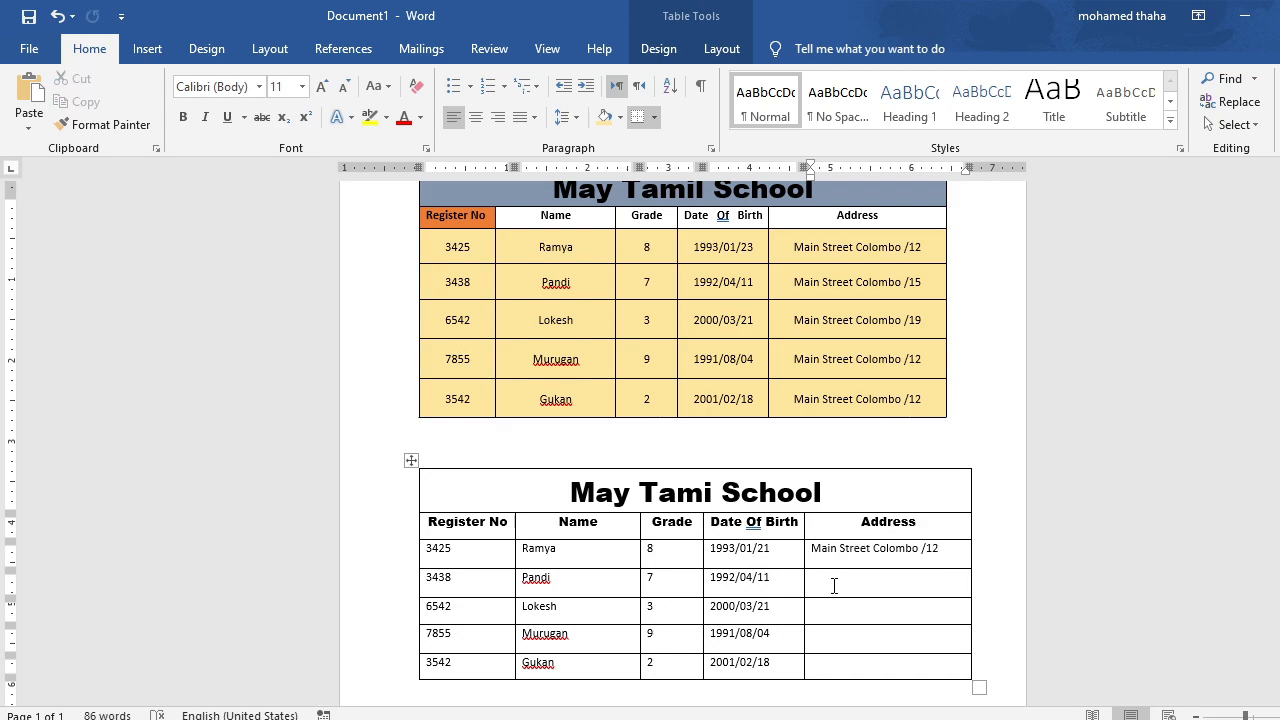
key("ctrl+v")
key("ctrl+v")
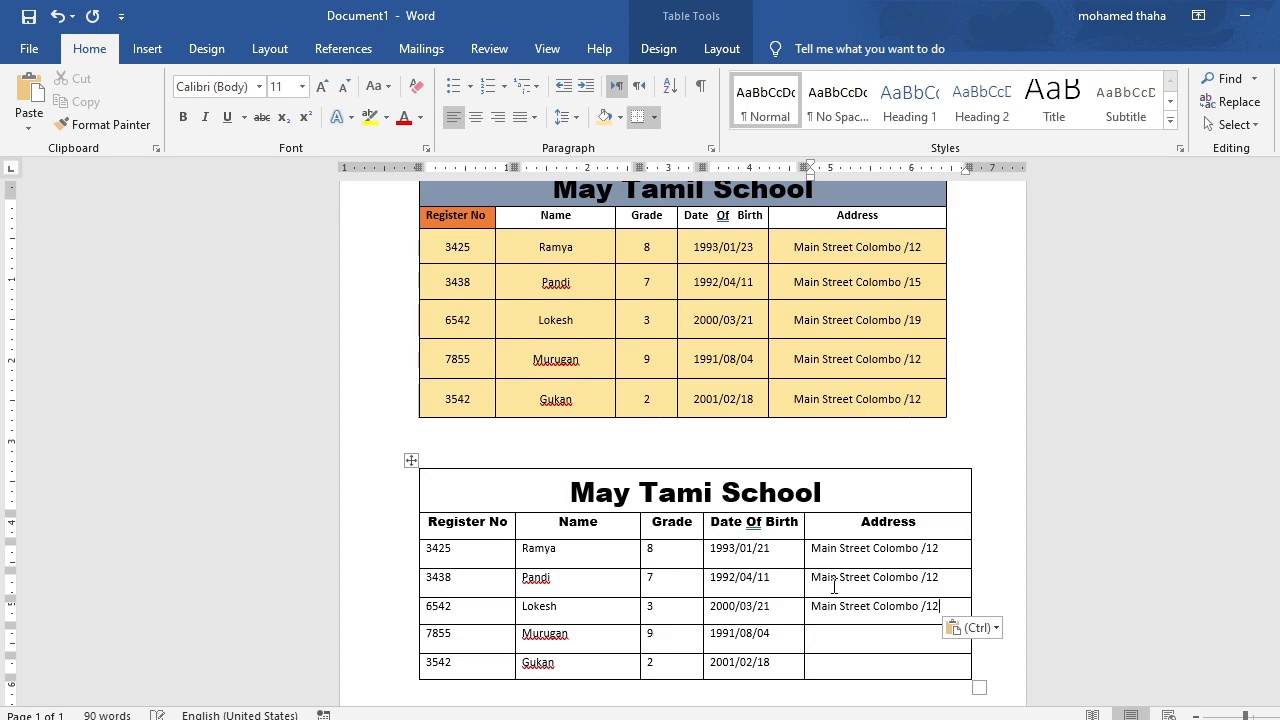
key("ctrl+v")
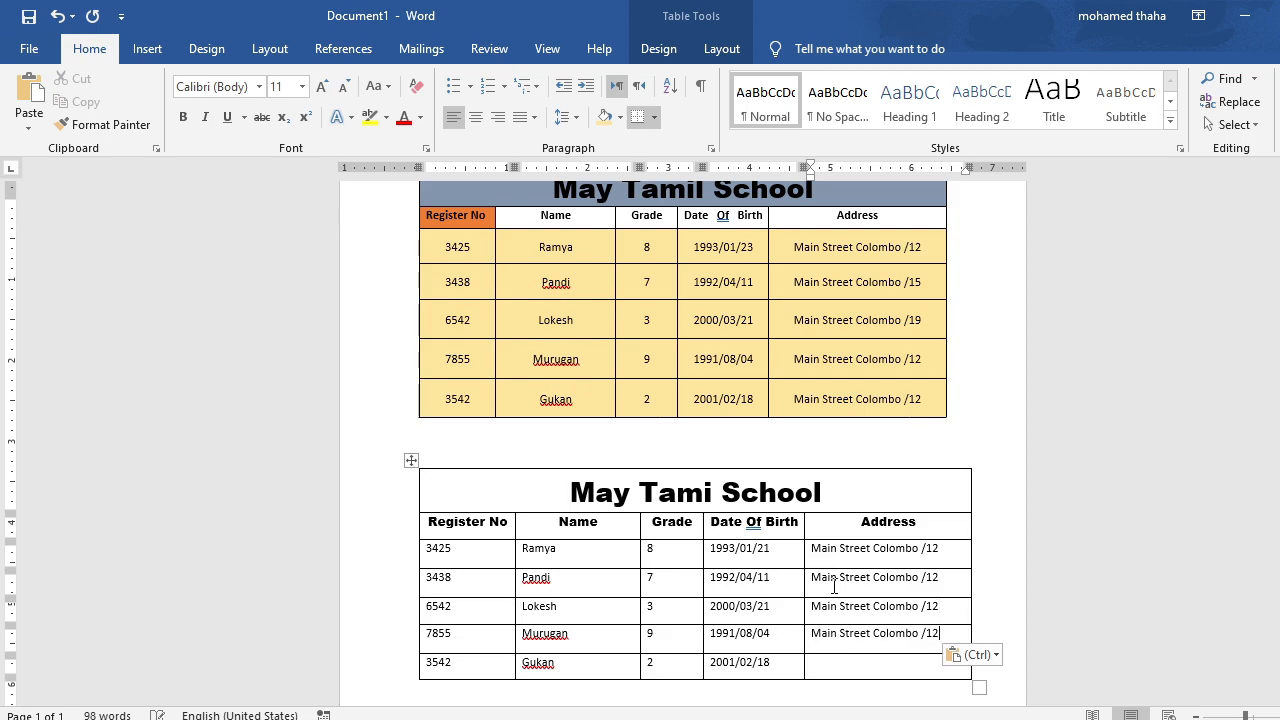
key("ctrl+v")
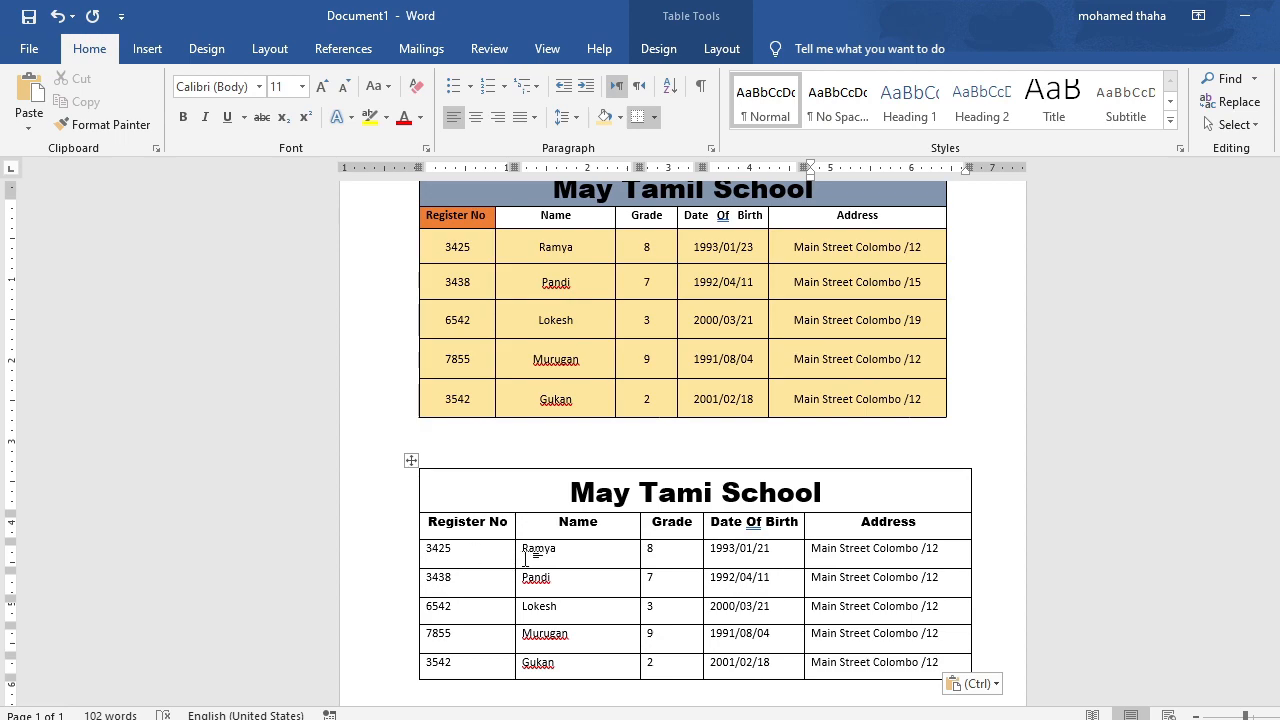
Center the contents of all five student rows horizontally and vertically in their cells.
left_click_drag(946, 662, 468, 553)
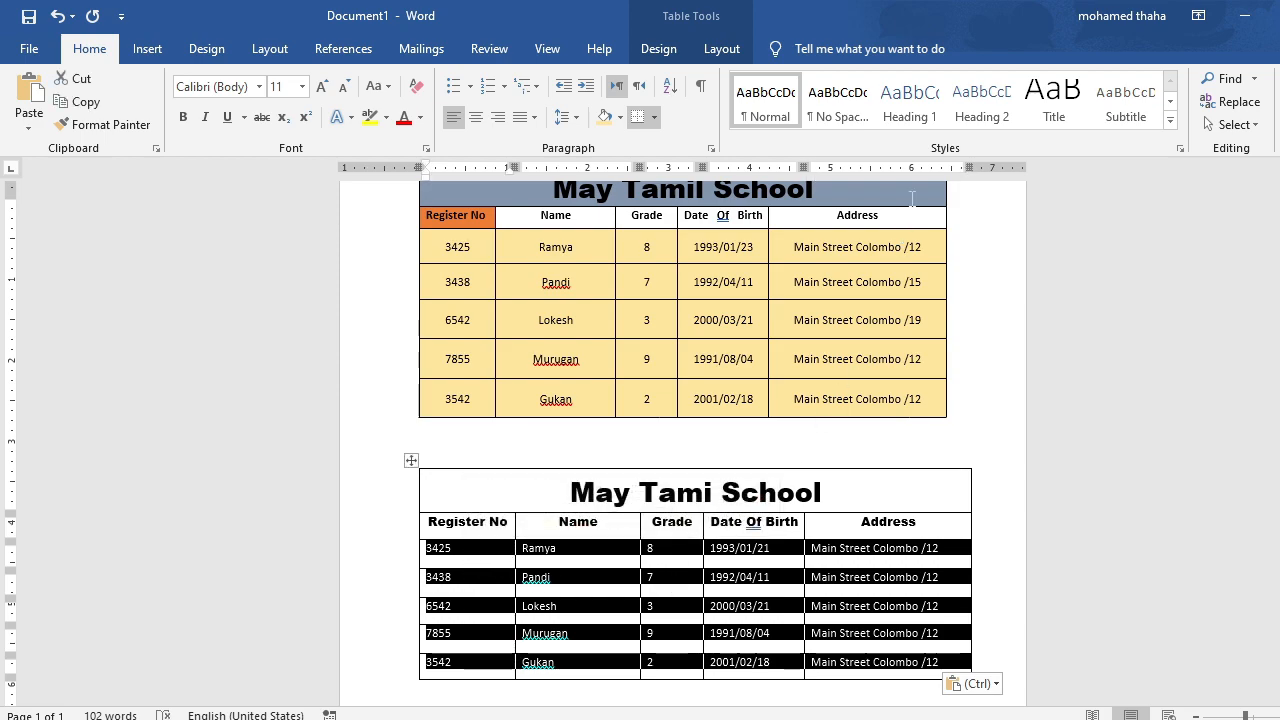
left_click(721, 48)
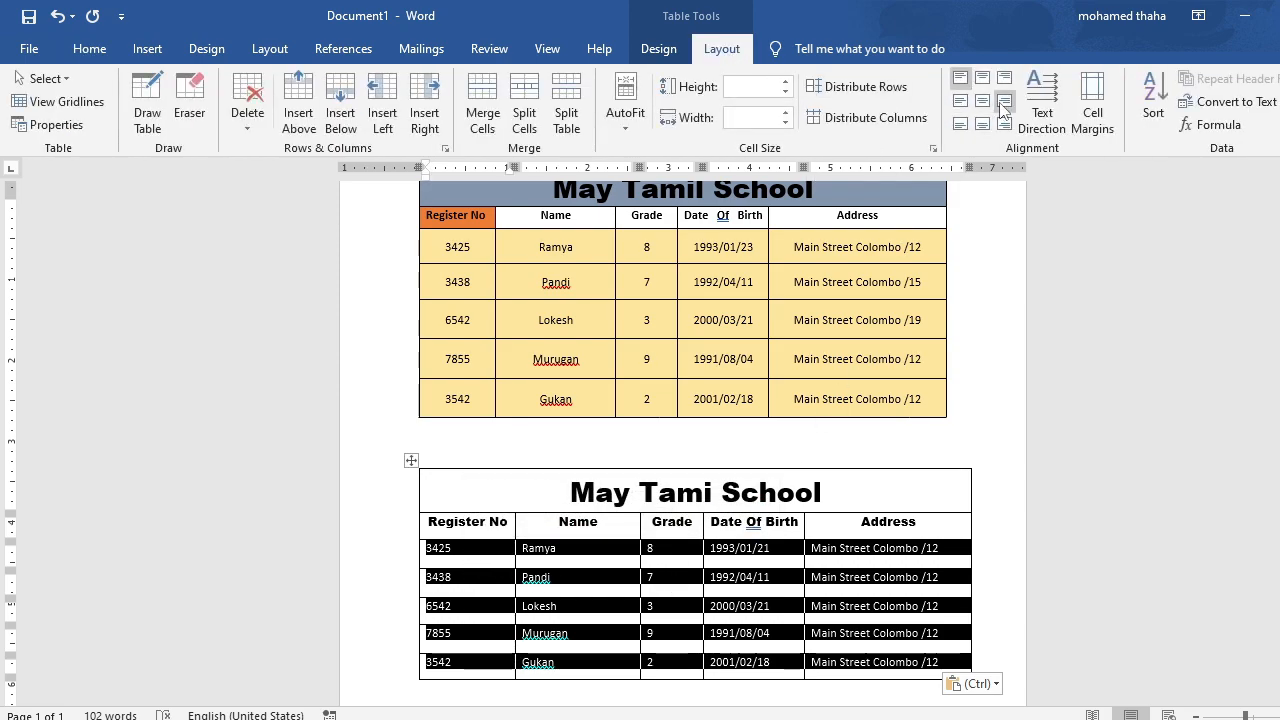
left_click(982, 100)
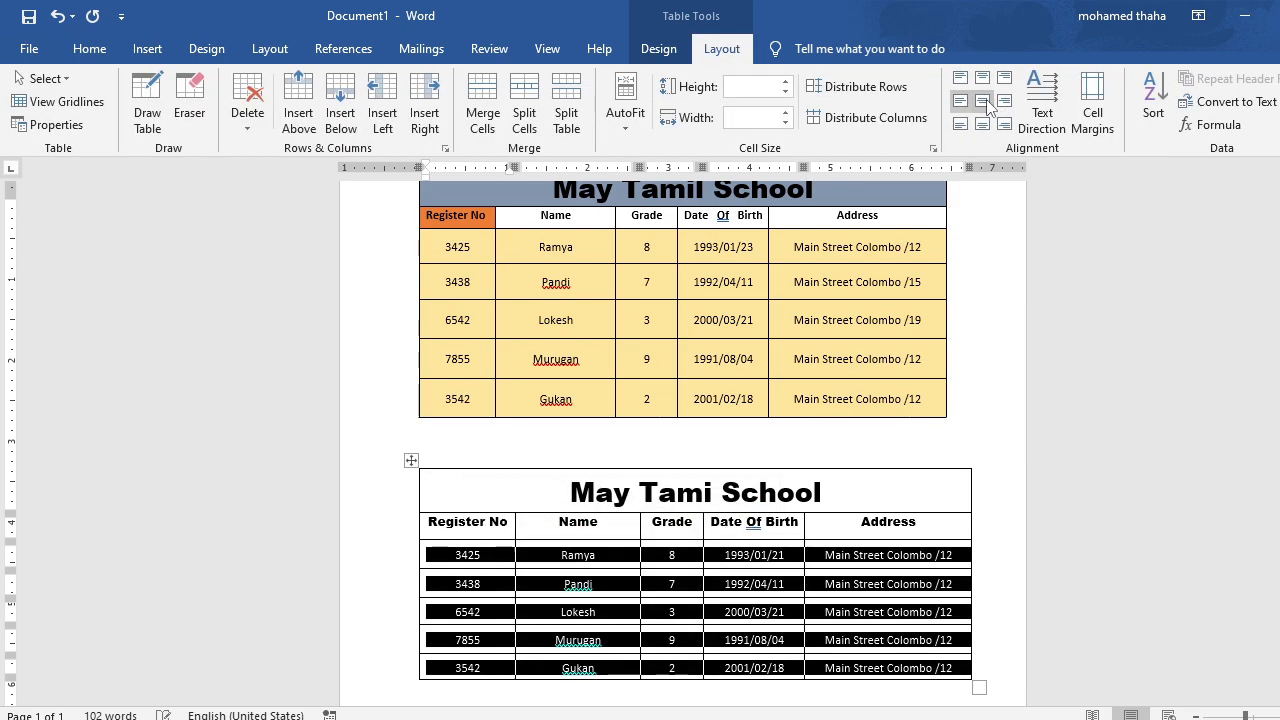
left_click(1002, 494)
Shade the new table's title row with a light gold theme color.
scroll(1000, 494, "down", 2)
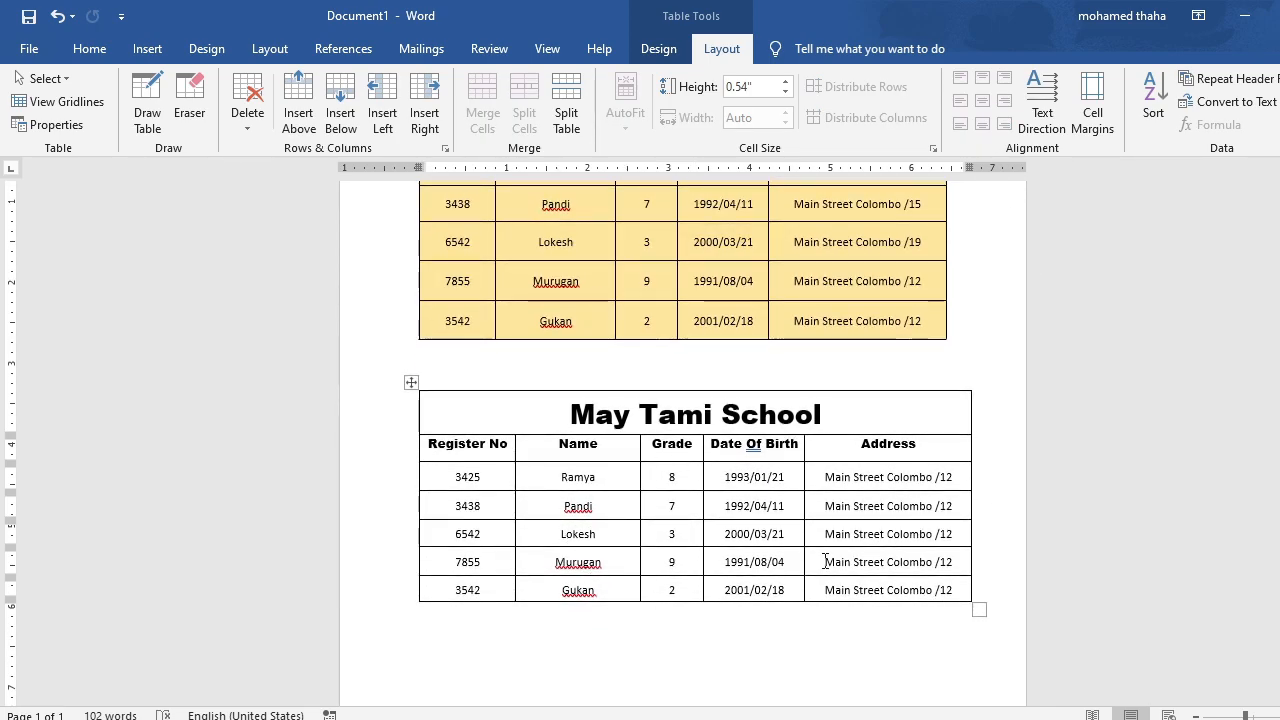
scroll(672, 253, "up", 2)
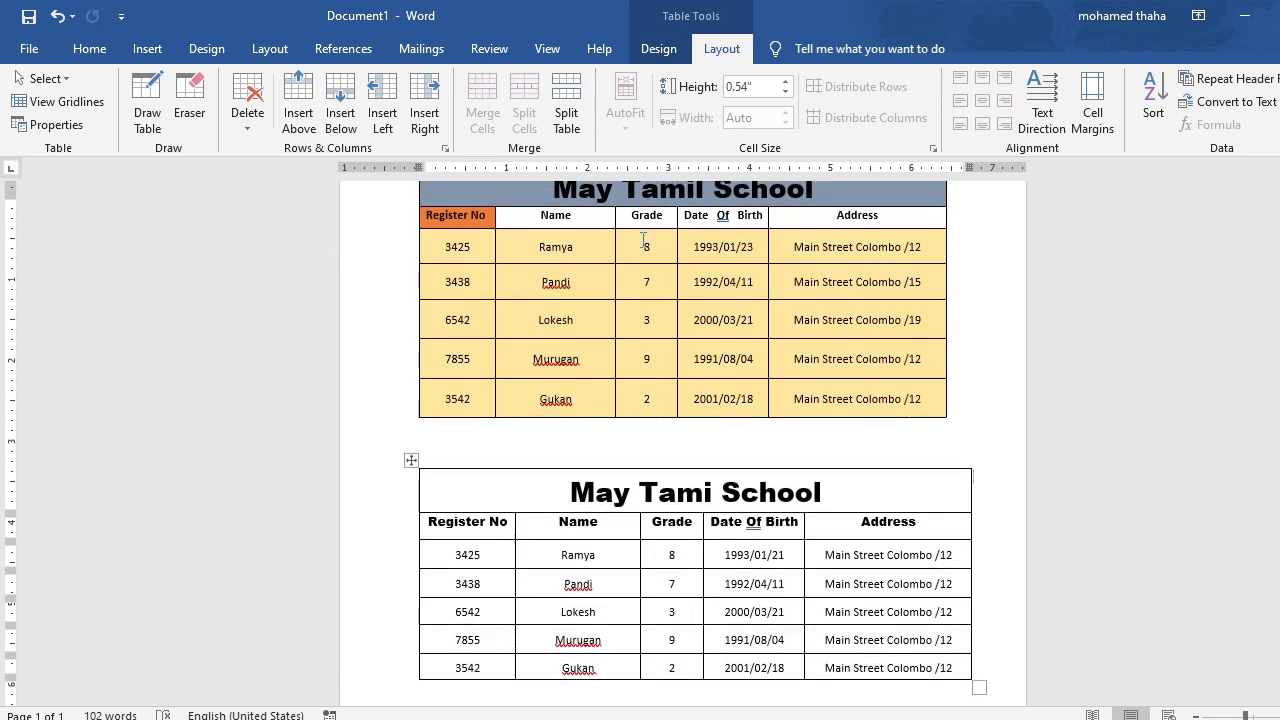
left_click(439, 492)
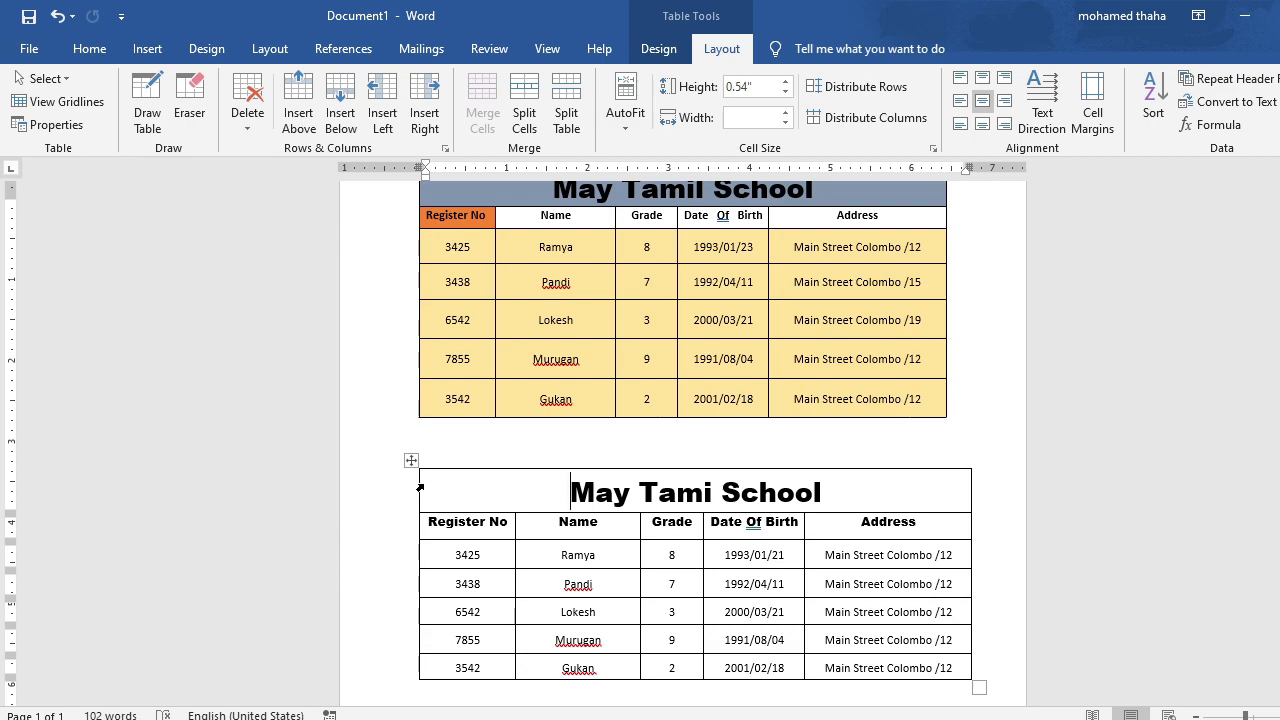
left_click(420, 488)
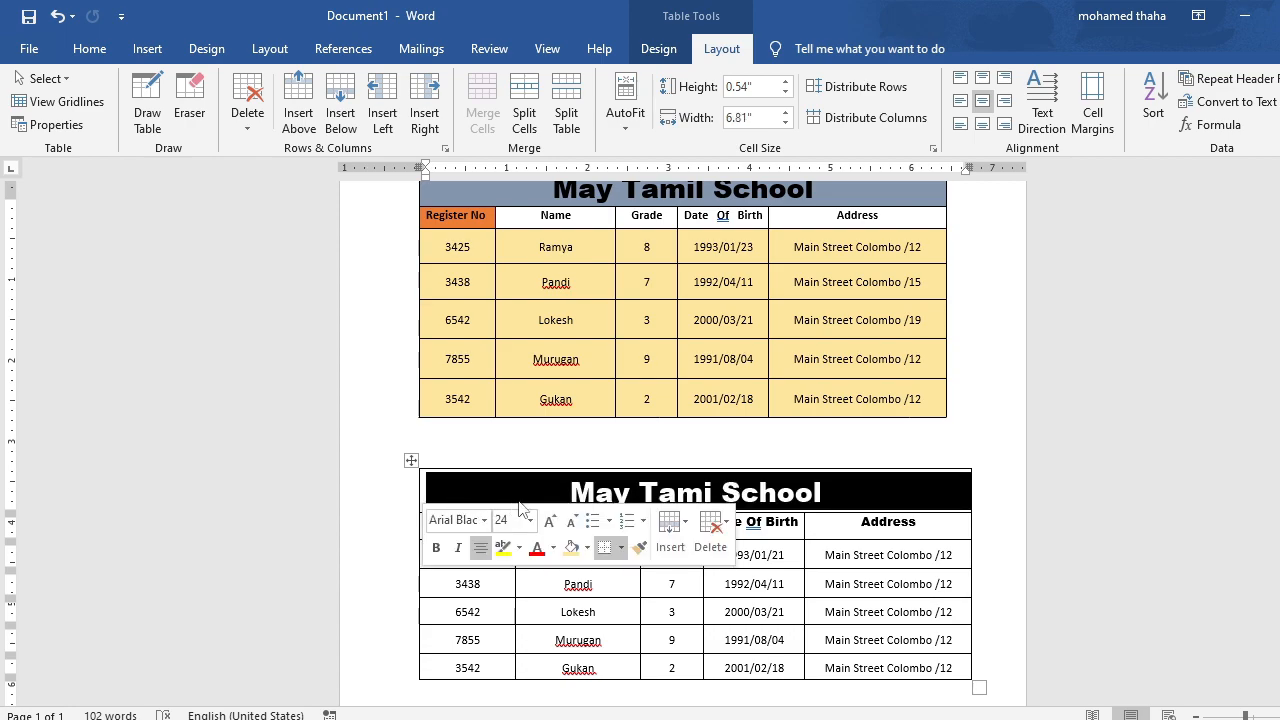
left_click(586, 549)
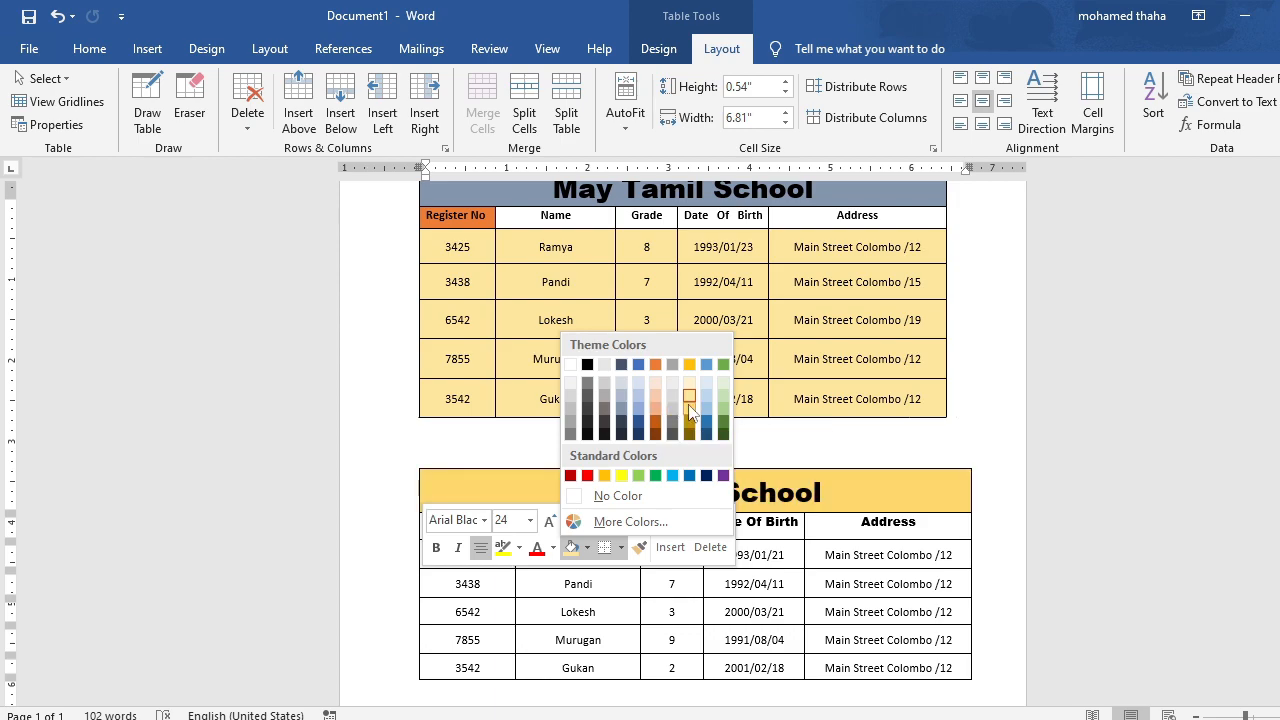
left_click(688, 404)
left_click(1024, 510)
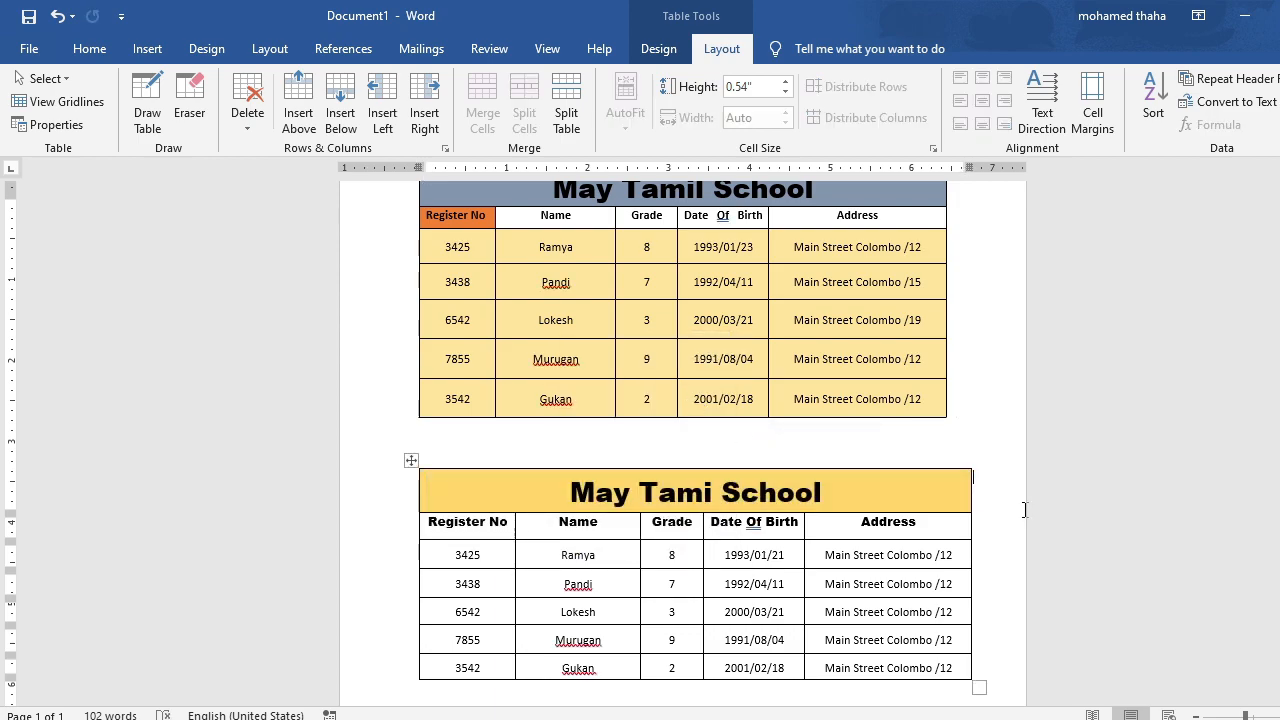
Shade the new table's Register No heading cell with a dark orange theme color.
left_click(417, 520)
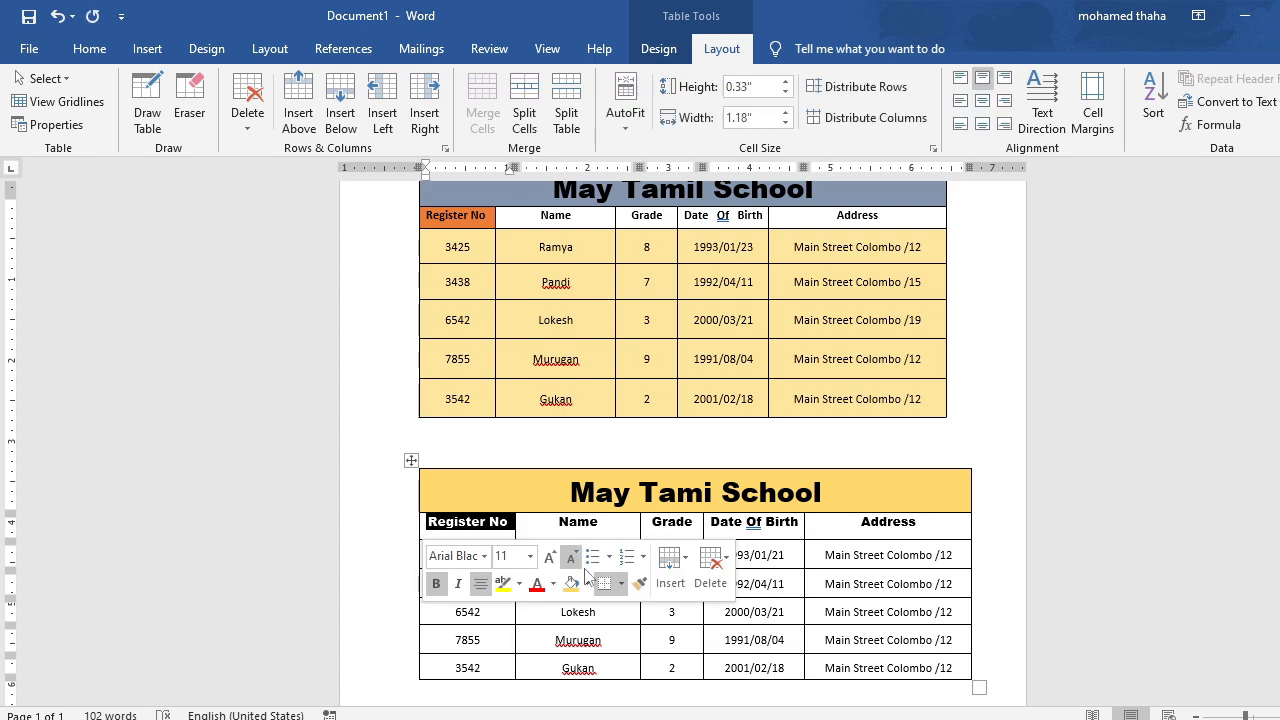
left_click(587, 583)
left_click(655, 461)
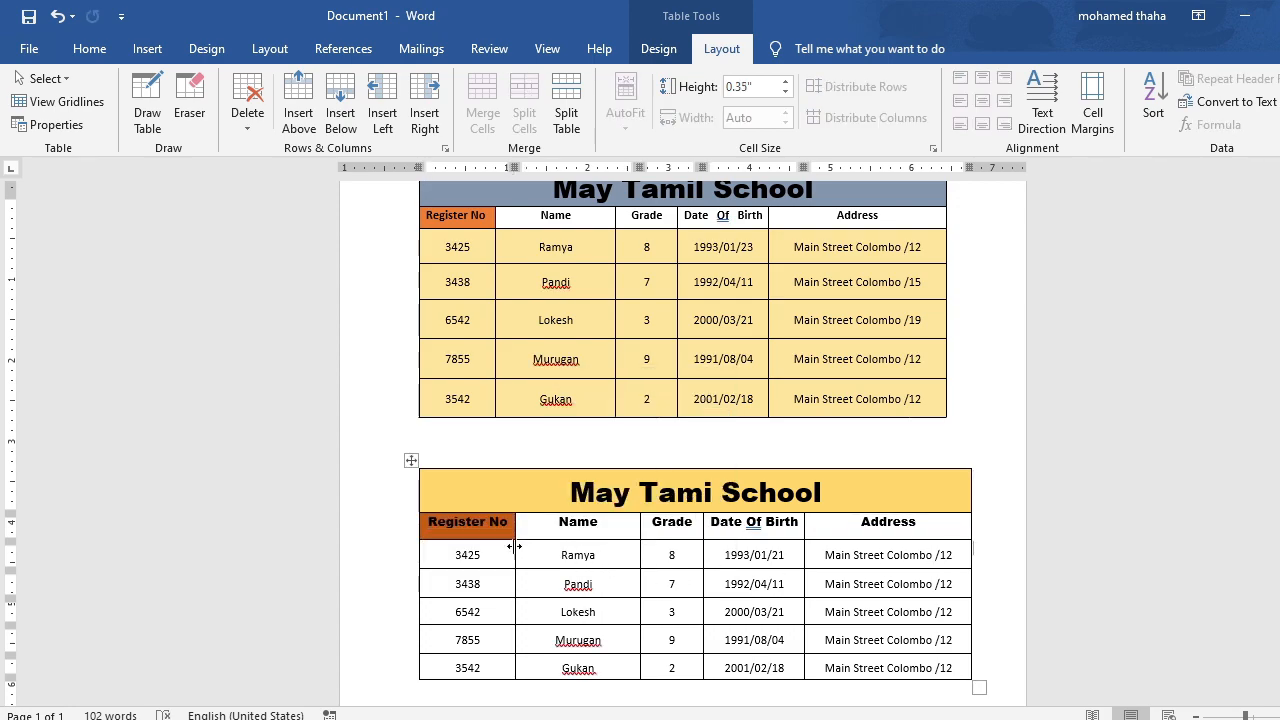
scroll(726, 604, "down", 1)
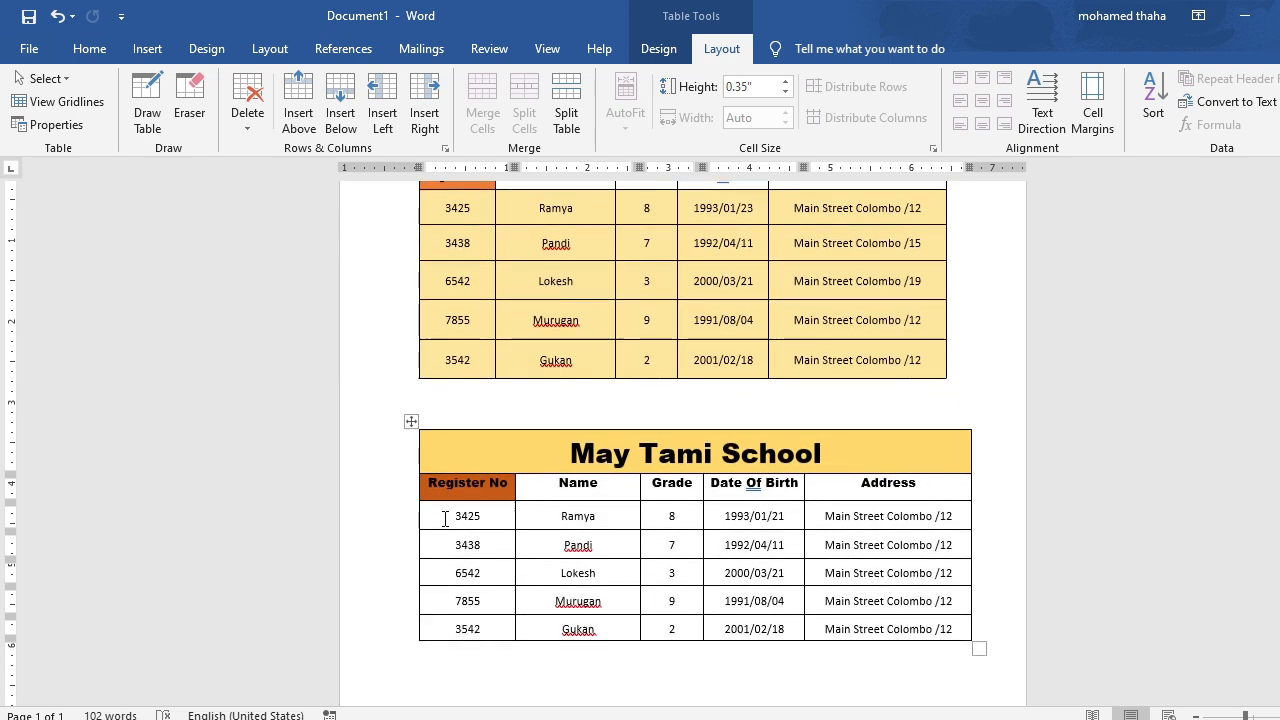
Shade all five student rows of the new table with a dark blue theme color.
left_click_drag(444, 519, 940, 646)
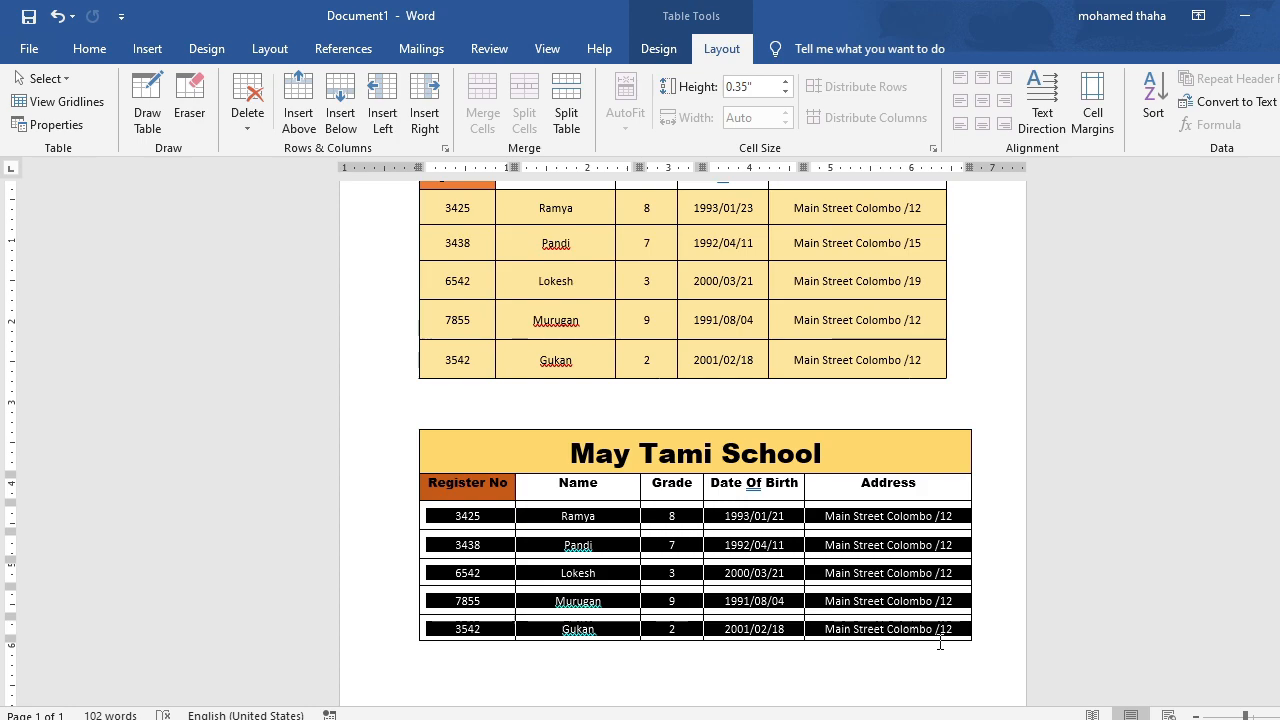
left_click(1104, 608)
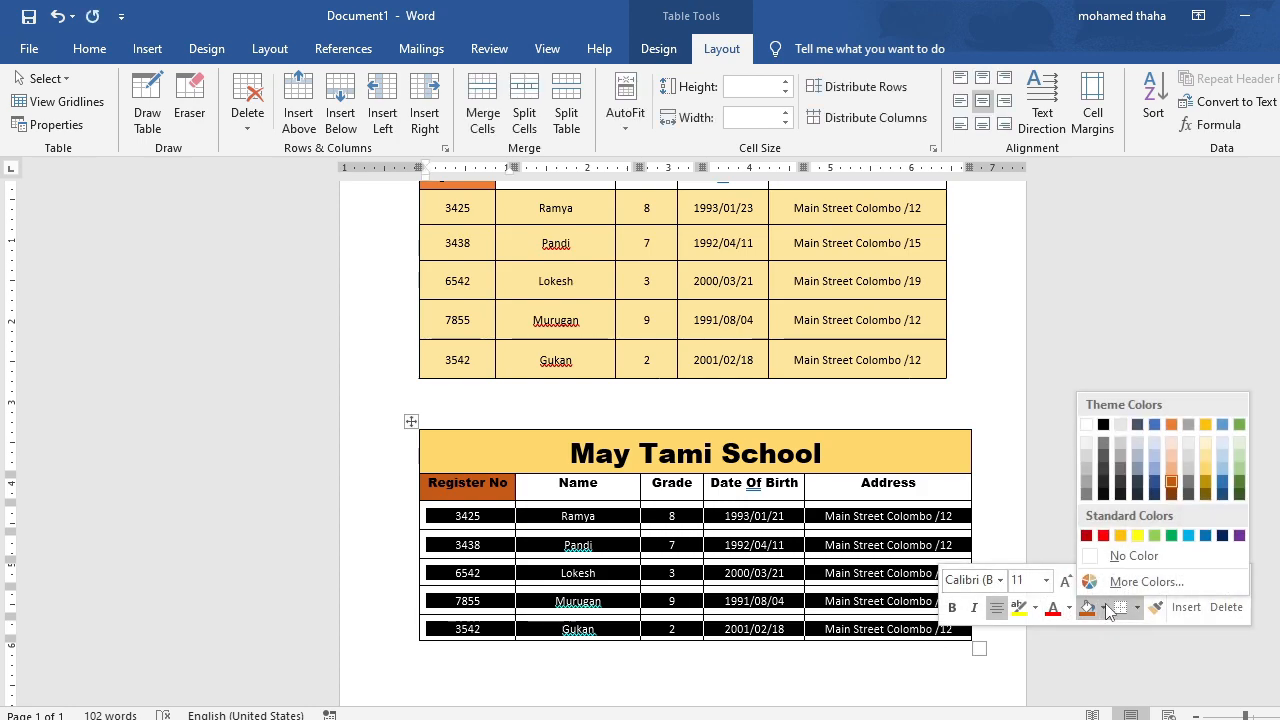
left_click(1154, 492)
left_click(944, 545)
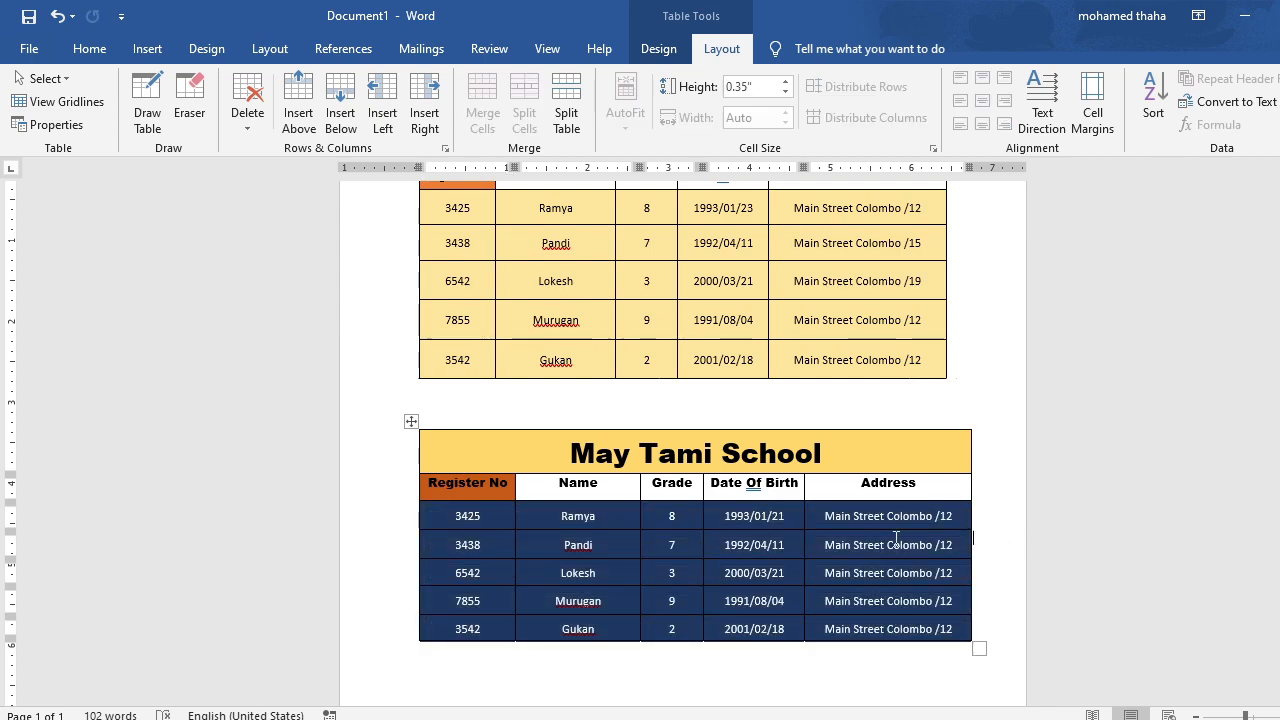
Shade the second student row of the new table with the standard red color.
left_click(418, 543)
left_click(432, 550)
left_click_drag(434, 546, 930, 550)
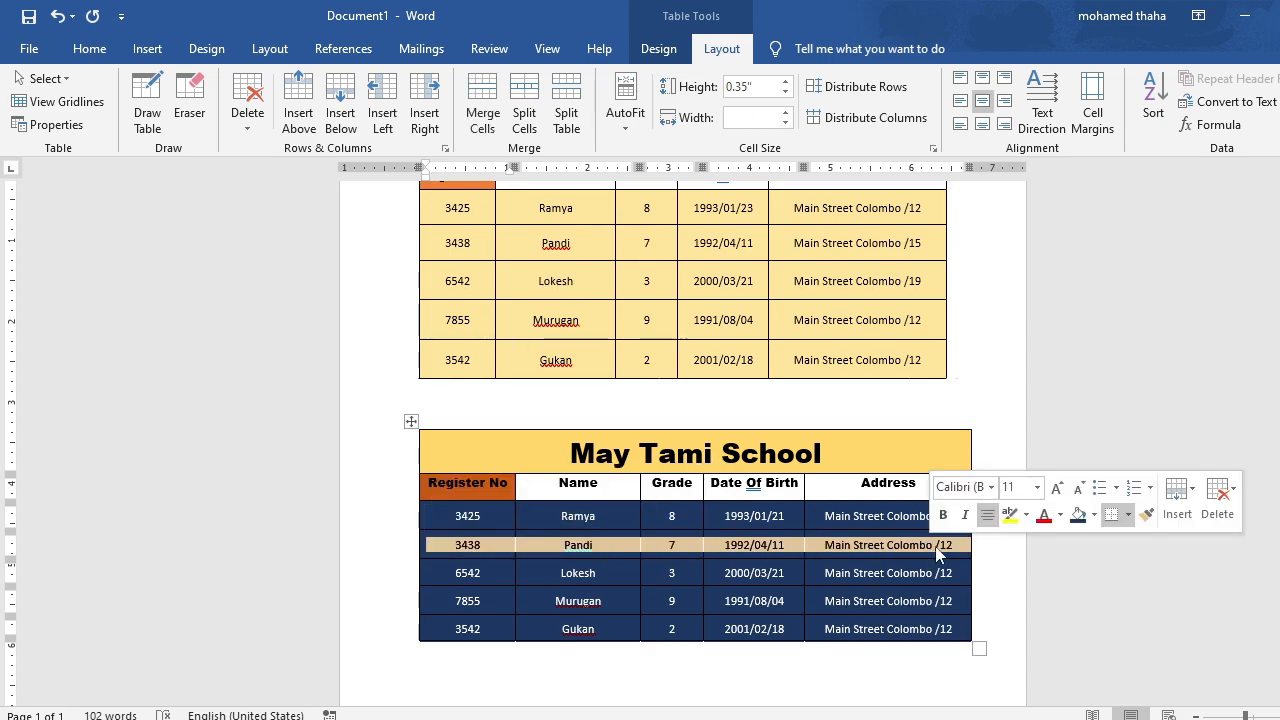
left_click(1096, 516)
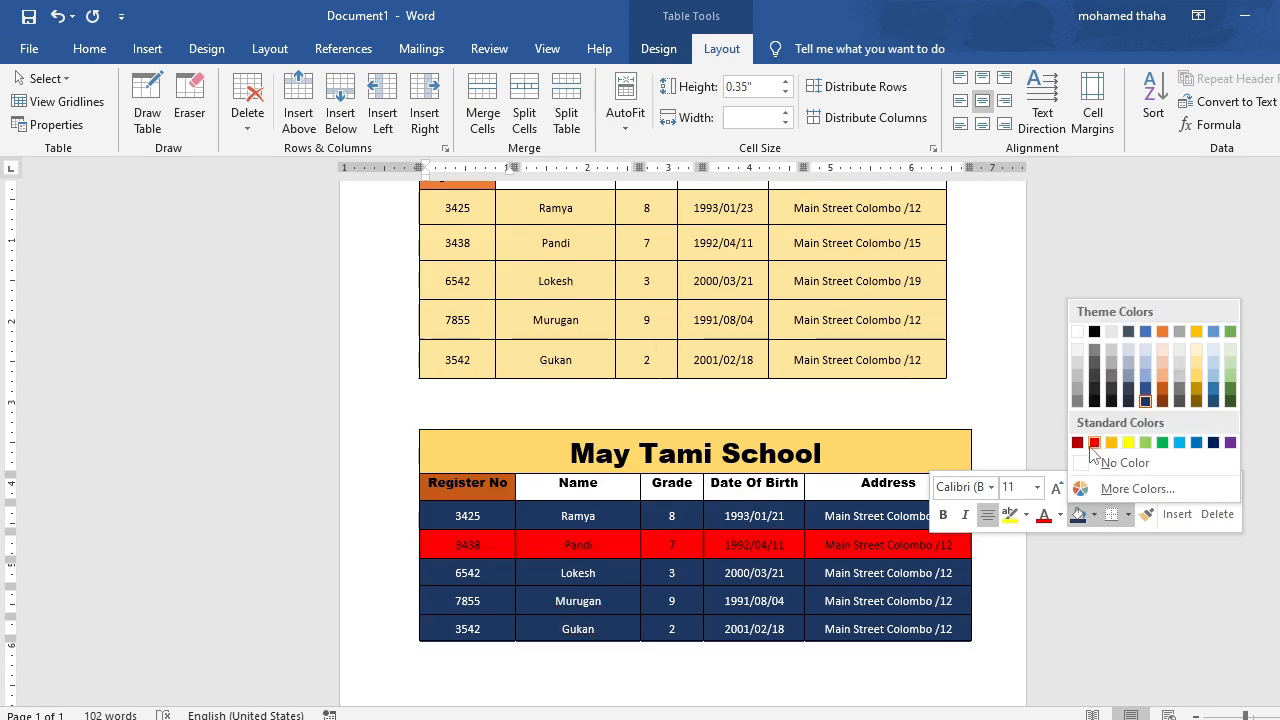
left_click(1095, 443)
left_click(979, 569)
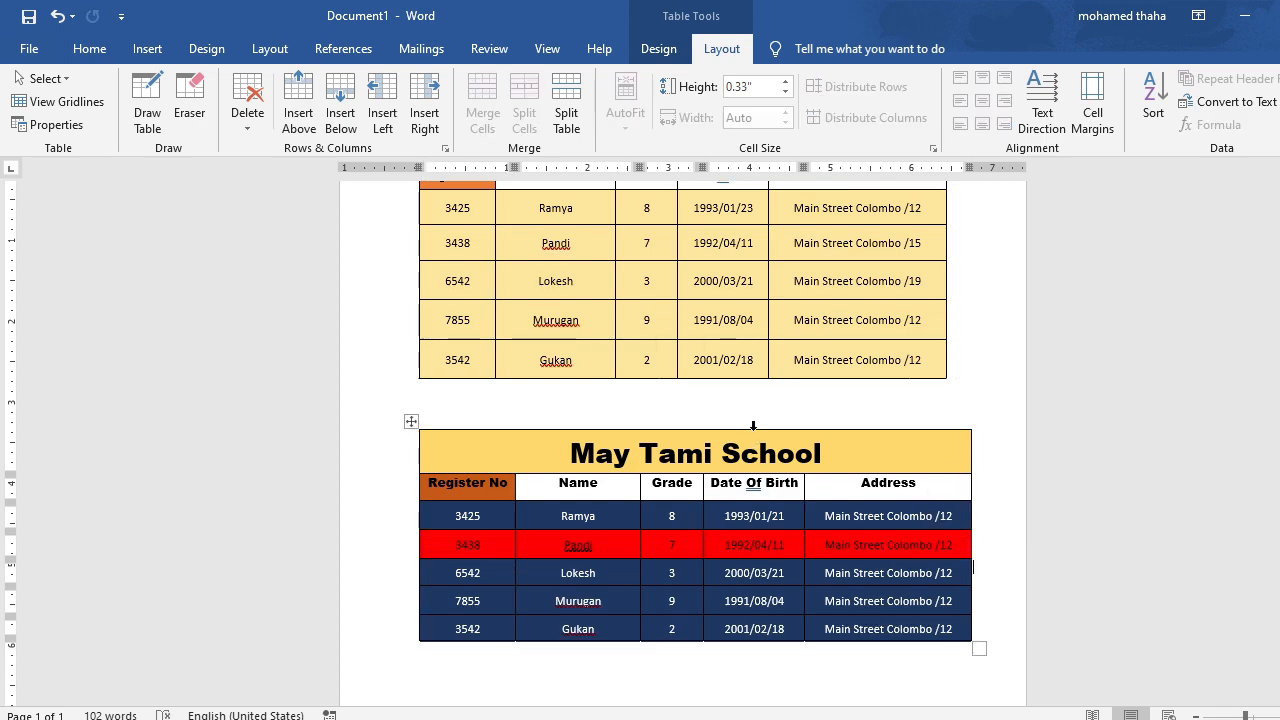
Add an empty row below the last student row of the new table.
scroll(755, 430, "up", 1)
scroll(811, 456, "down", 3)
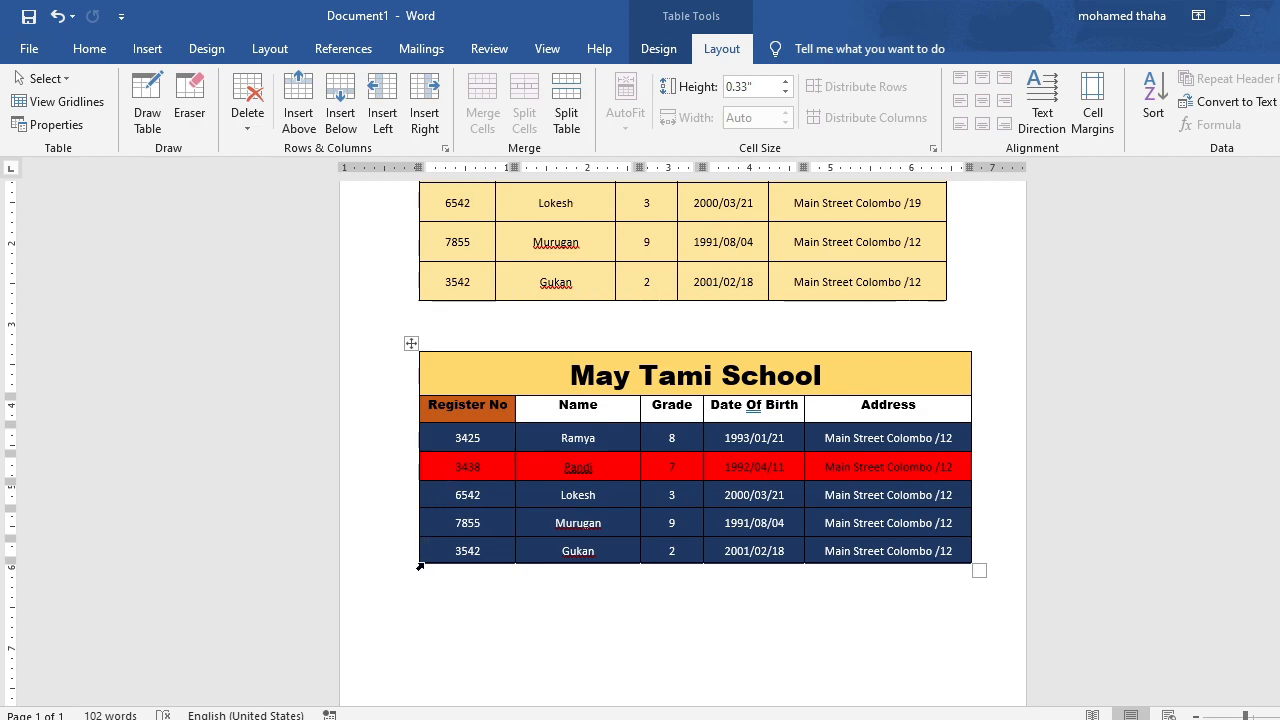
mouse_move(420, 573)
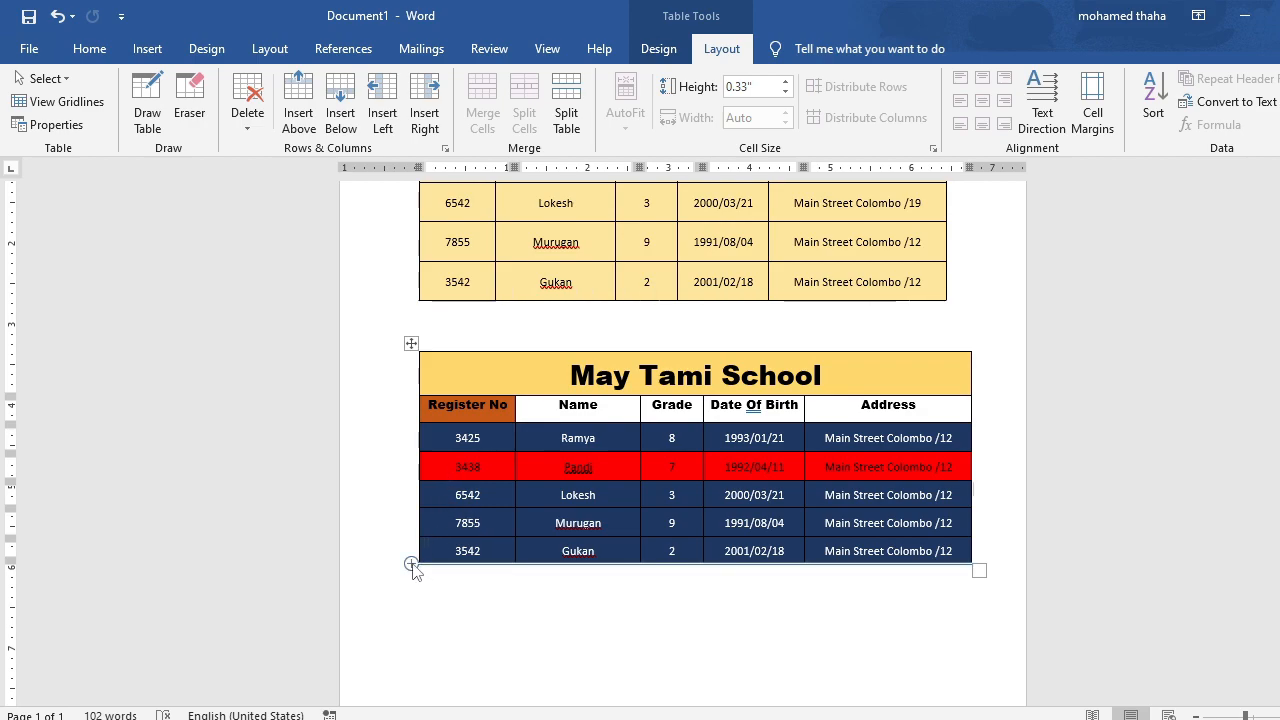
left_click(411, 564)
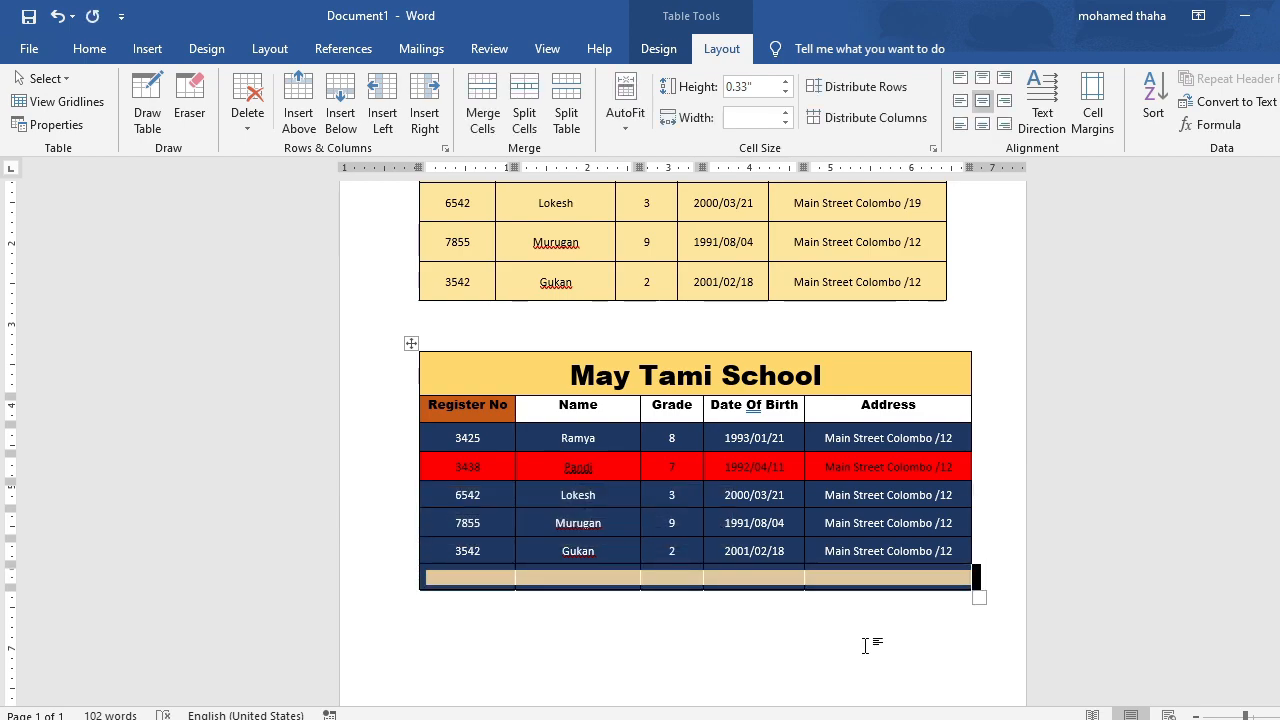
left_click(731, 619)
Fill in the new row's first three cells with the student's register number, name and grade 5.
left_click(467, 580)
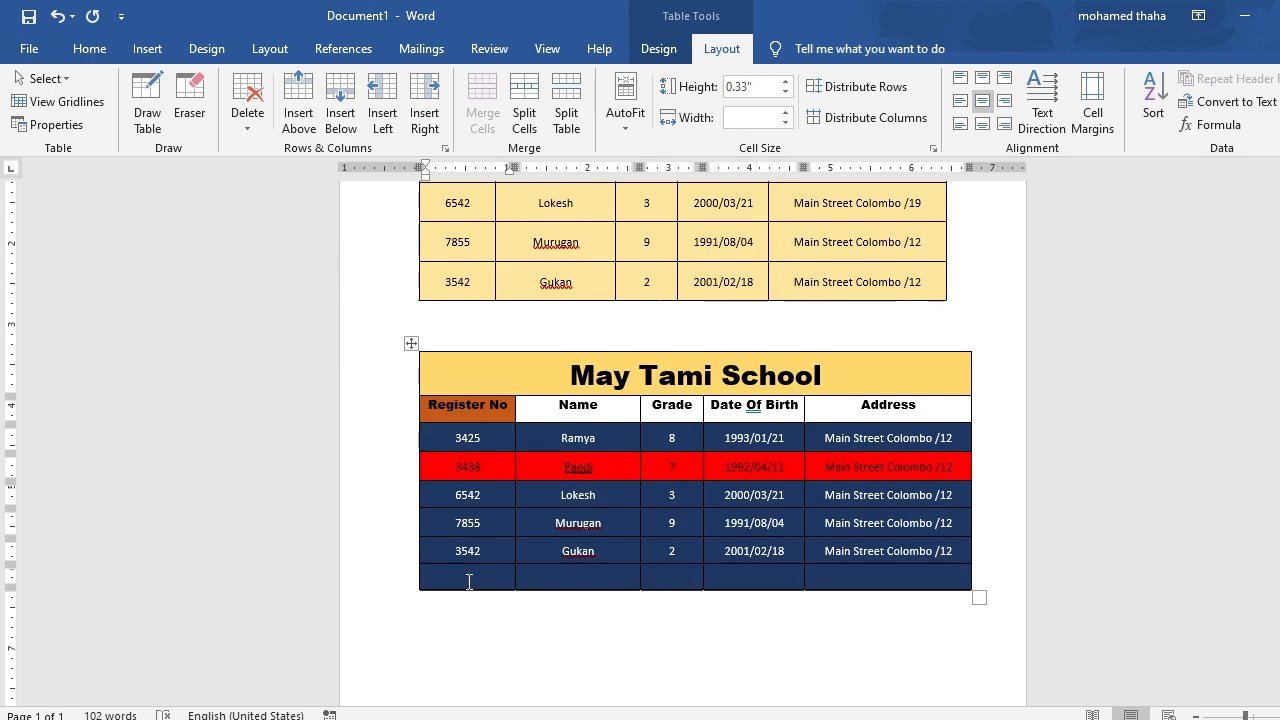
type("8912")
left_click(567, 580)
type("Mala")
left_click(687, 577)
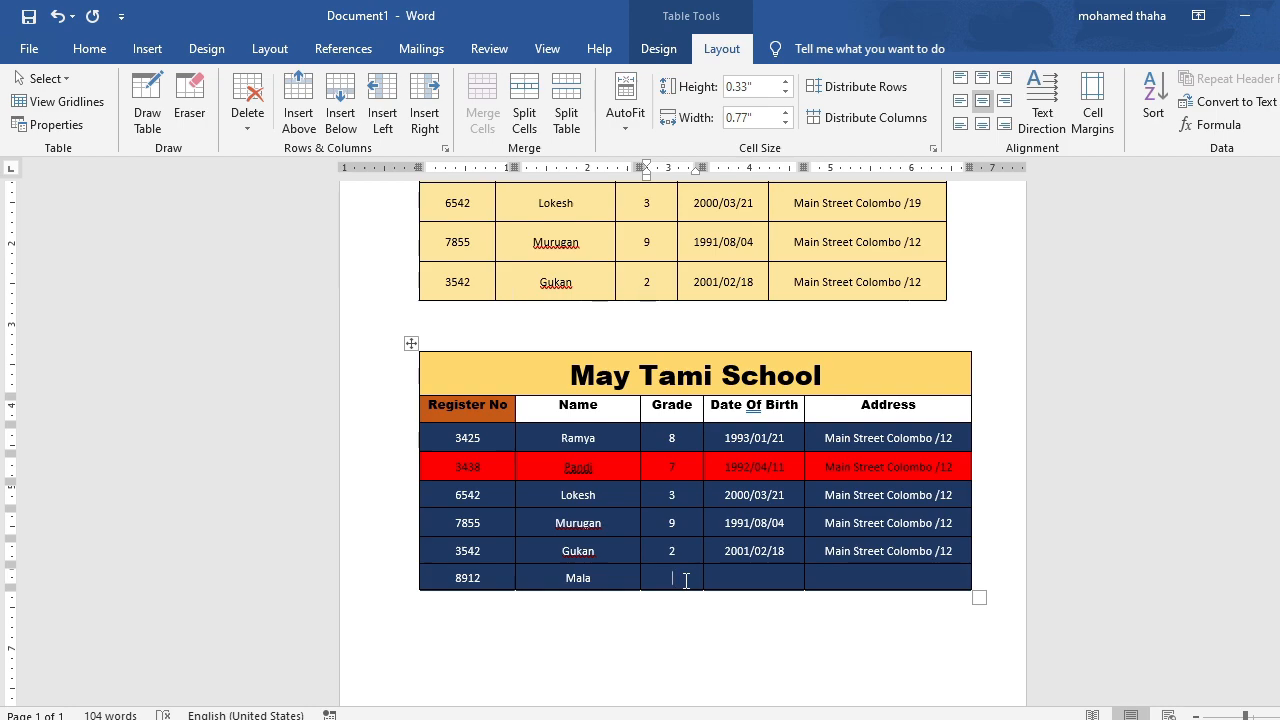
Enter the student's date of birth in the new row and paste the copied address into its Address cell.
left_click(743, 575)
type("2003")
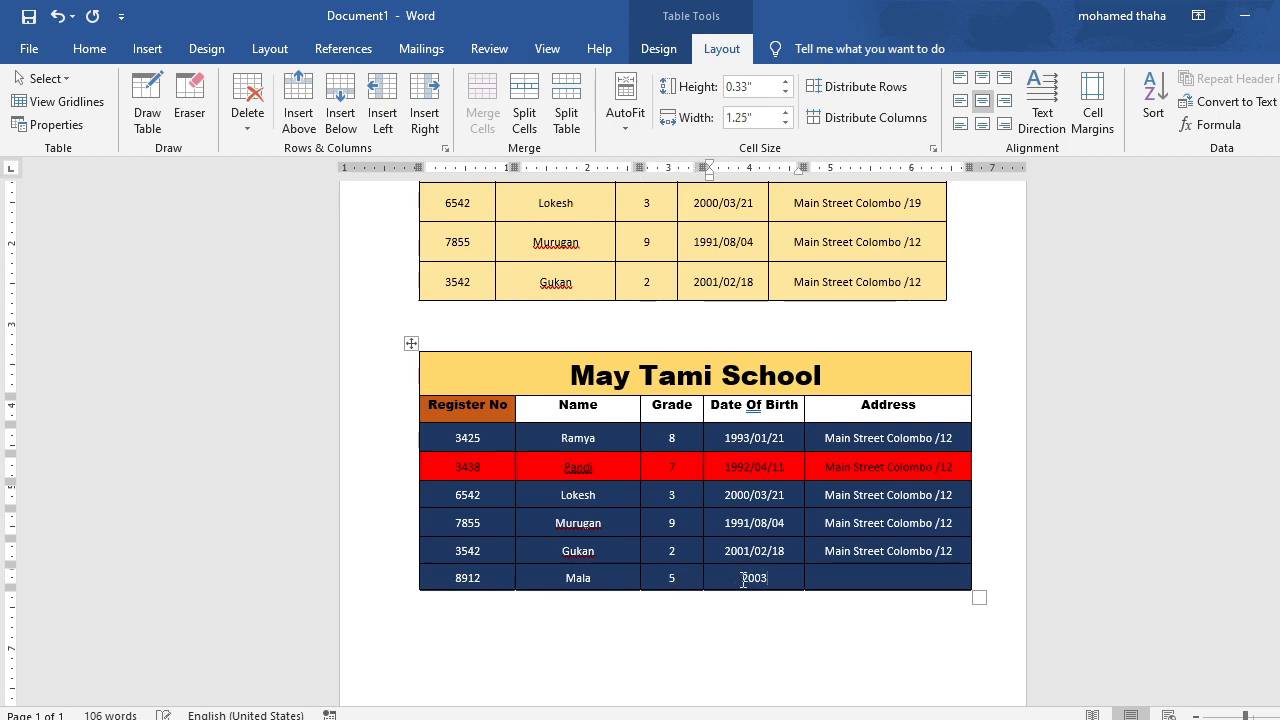
type("/06/29")
left_click(833, 584)
type("Main Street Colombo /12")
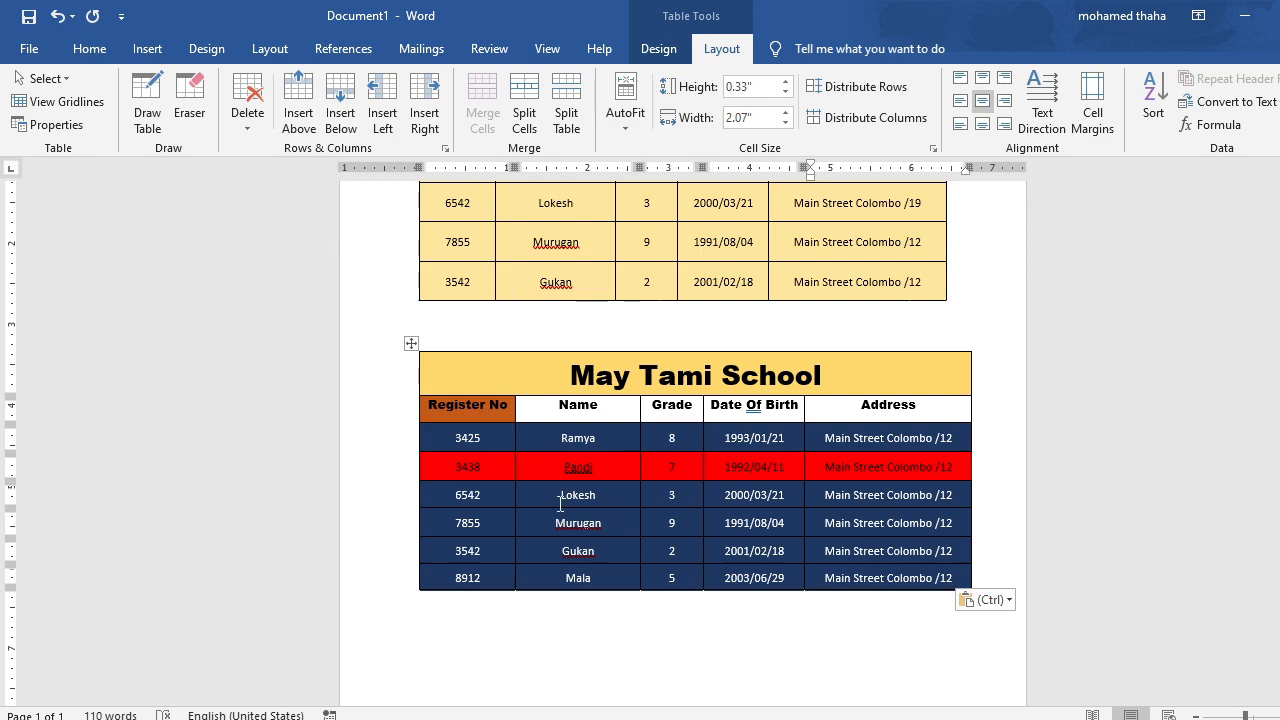
scroll(873, 450, "up", 3)
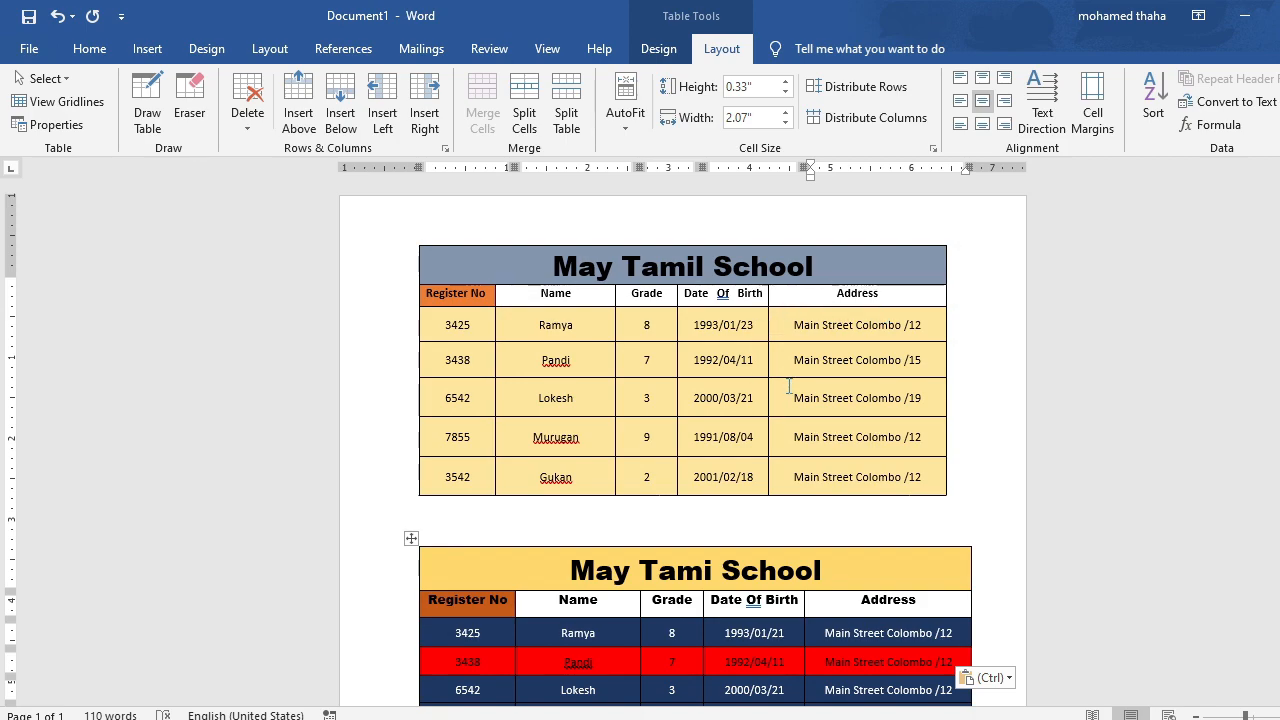
scroll(789, 387, "down", 3)
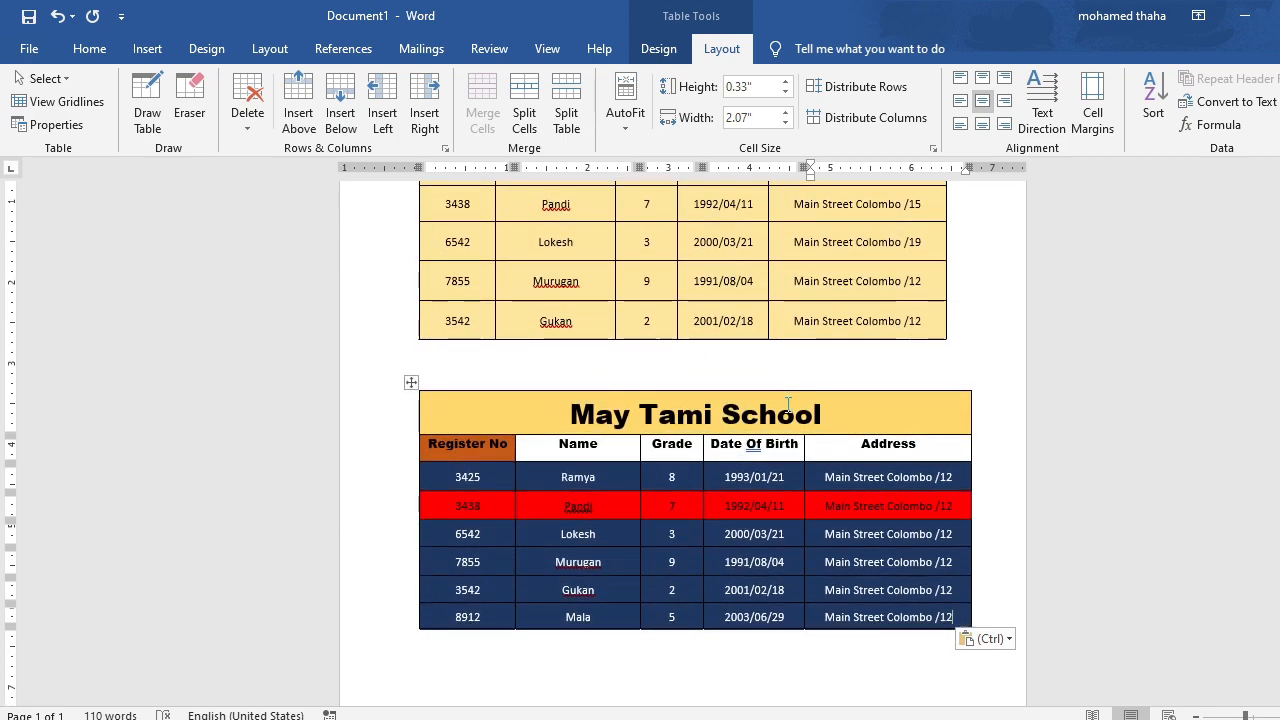
scroll(847, 408, "up", 1)
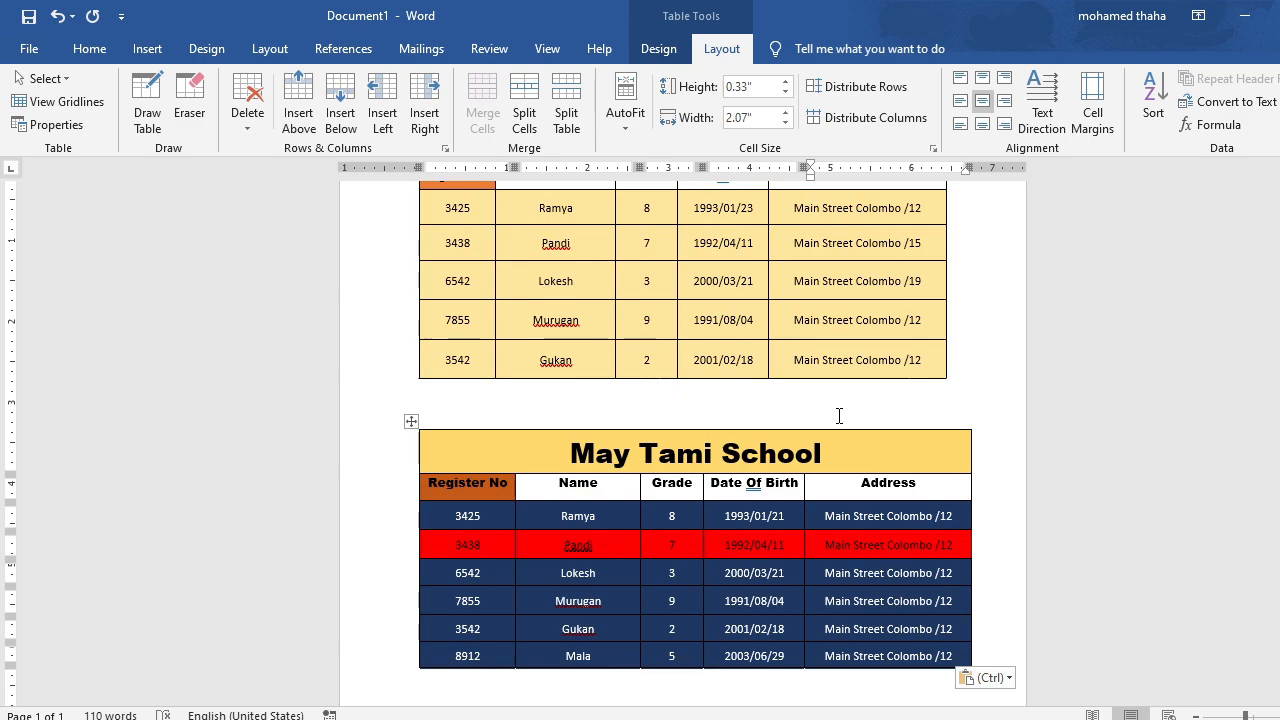